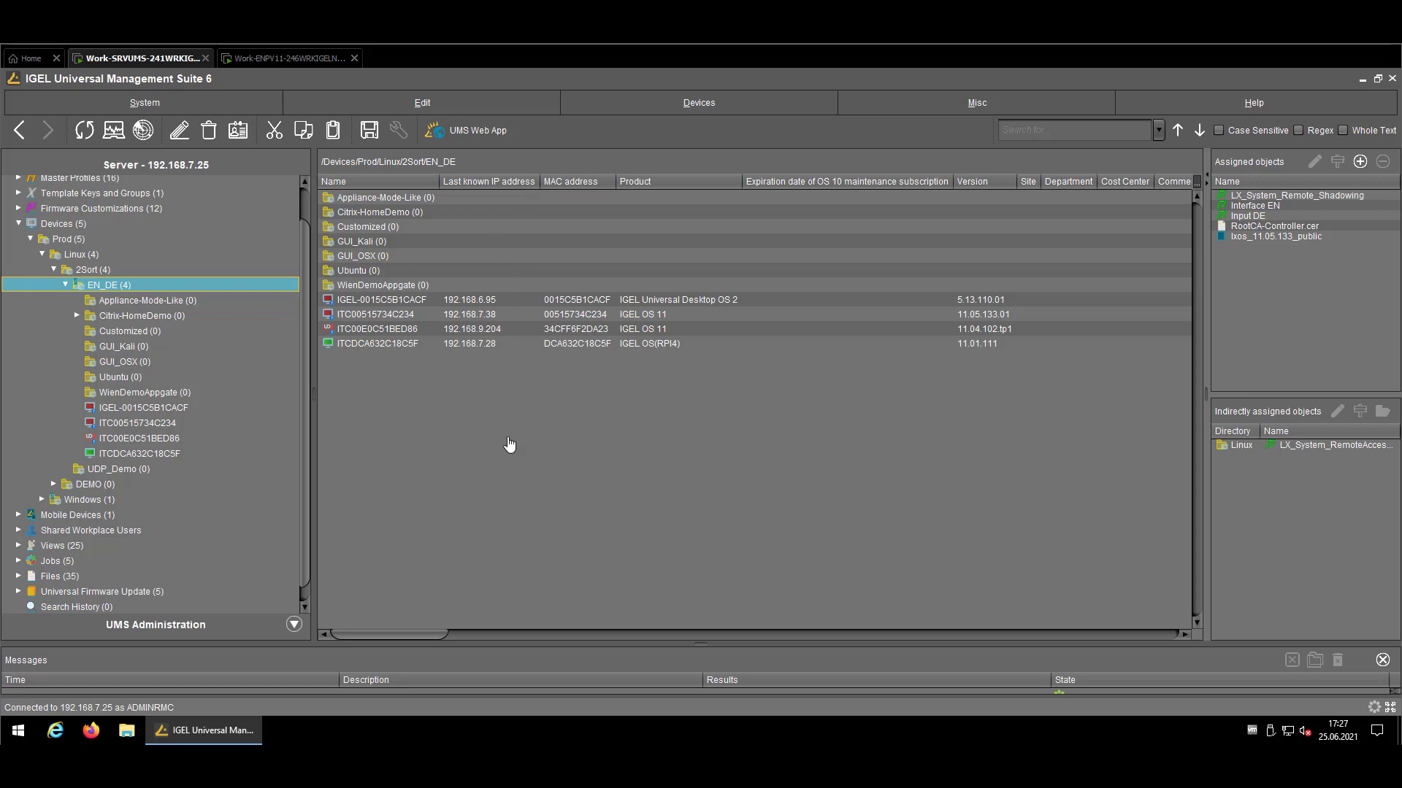
pyautogui.click(152, 625)
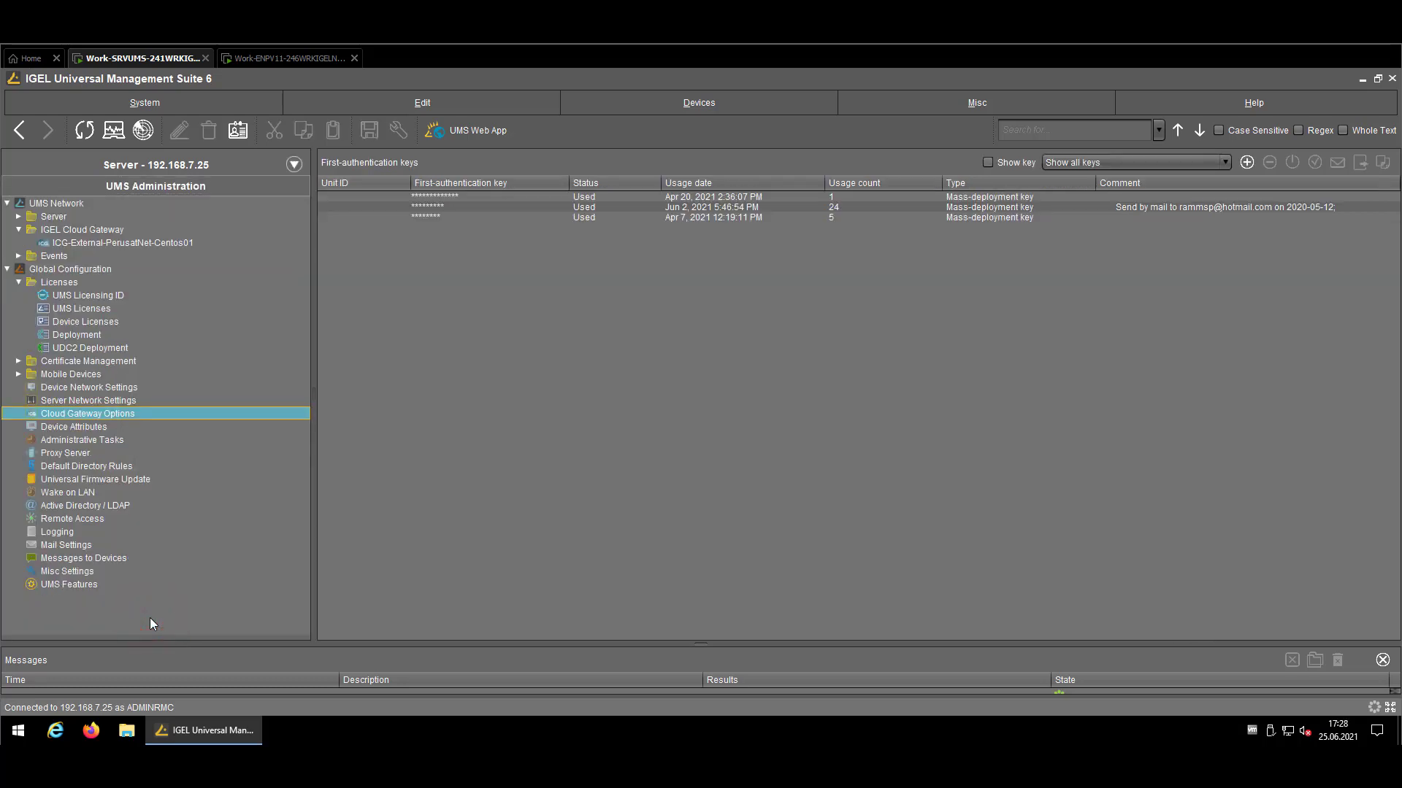
pyautogui.click(120, 244)
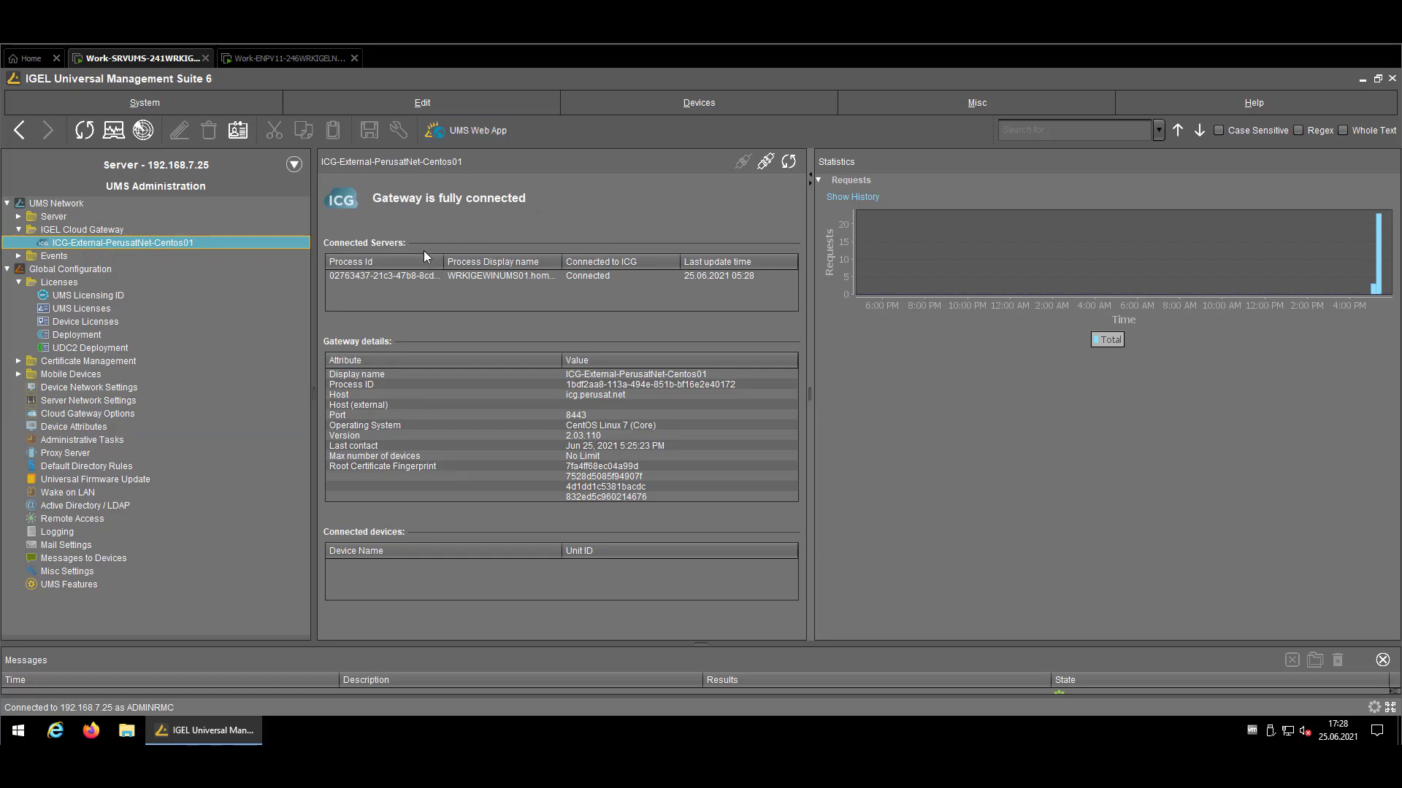
pyautogui.click(269, 167)
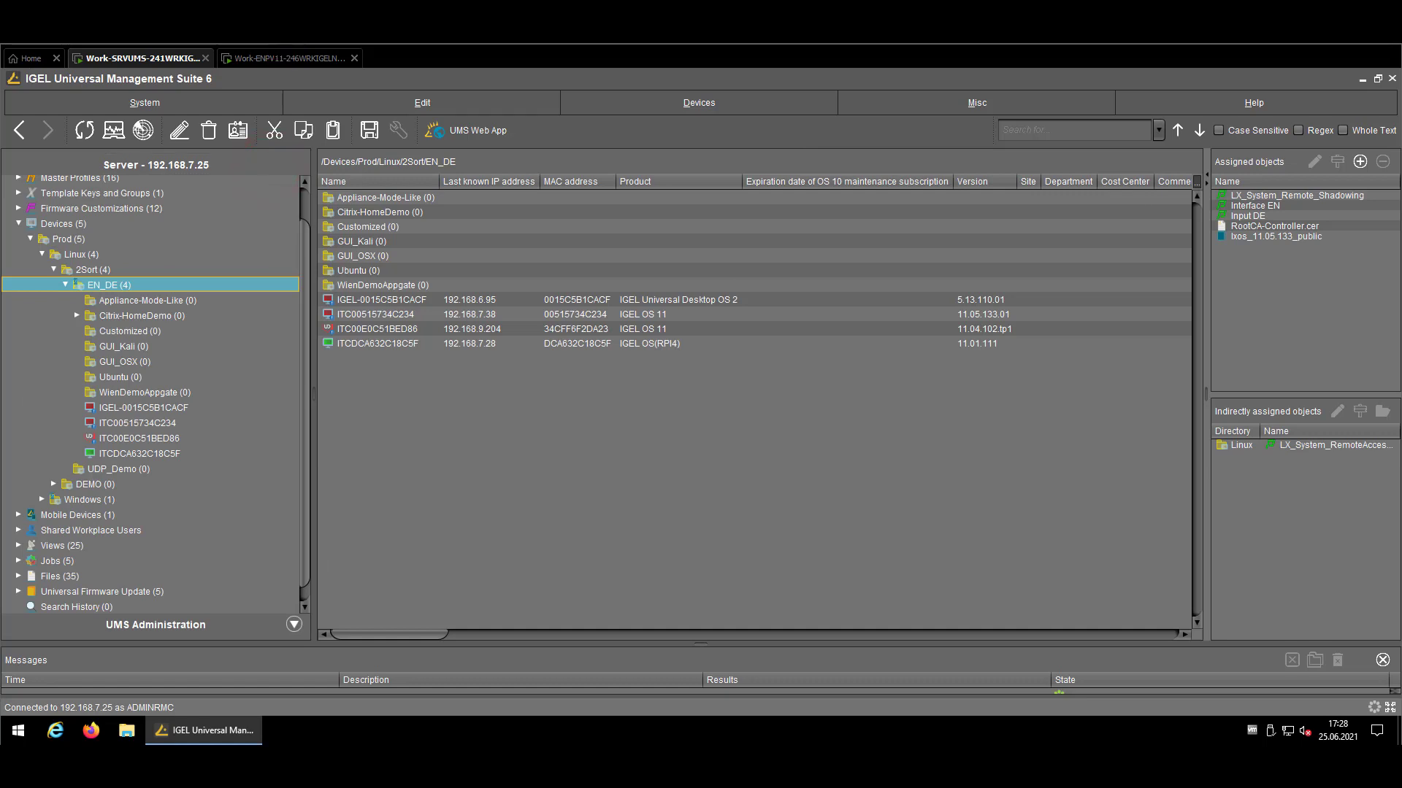
# On the endpoint, skip past keyboard layout and set the timezone location to Europe/Berlin
pyautogui.click(278, 59)
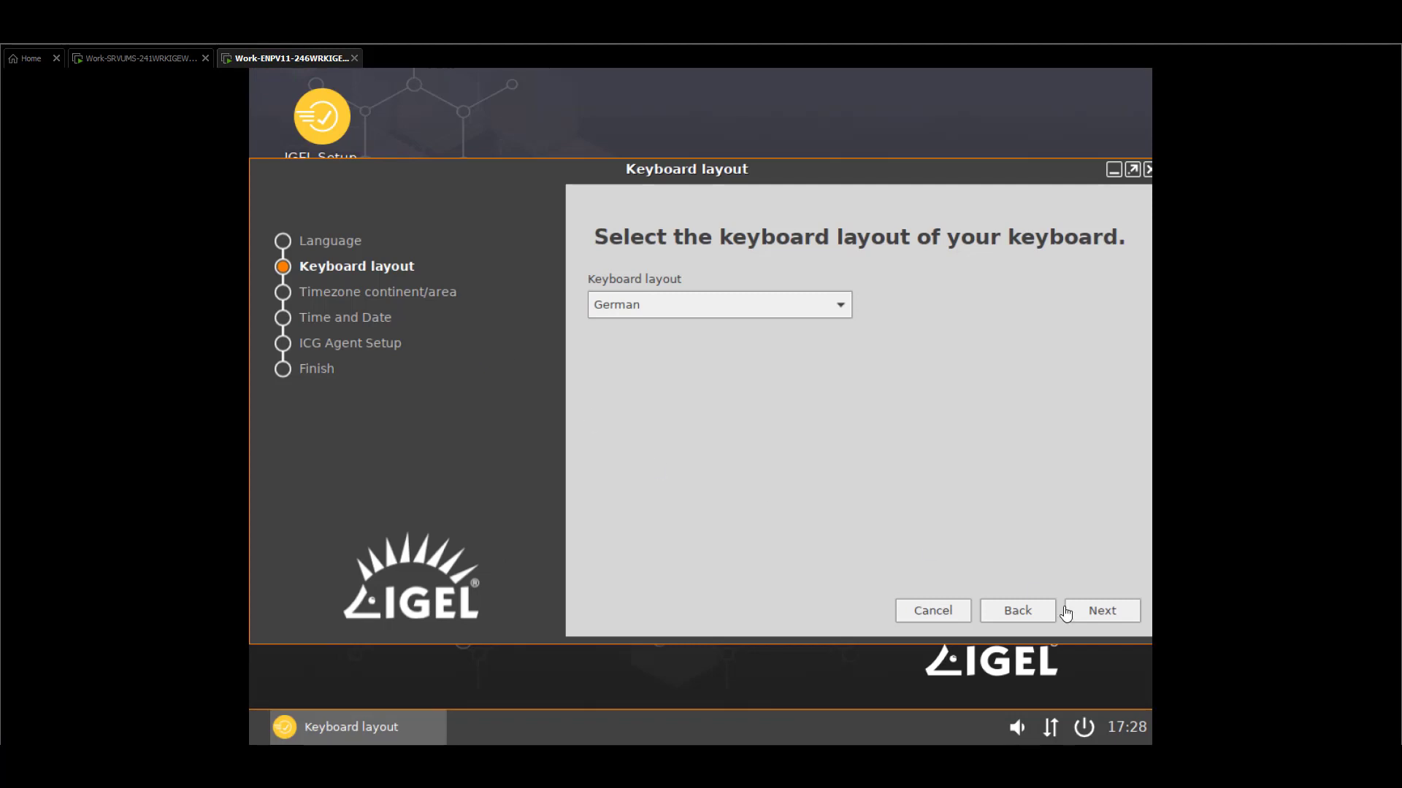
pyautogui.click(1105, 612)
pyautogui.click(1104, 611)
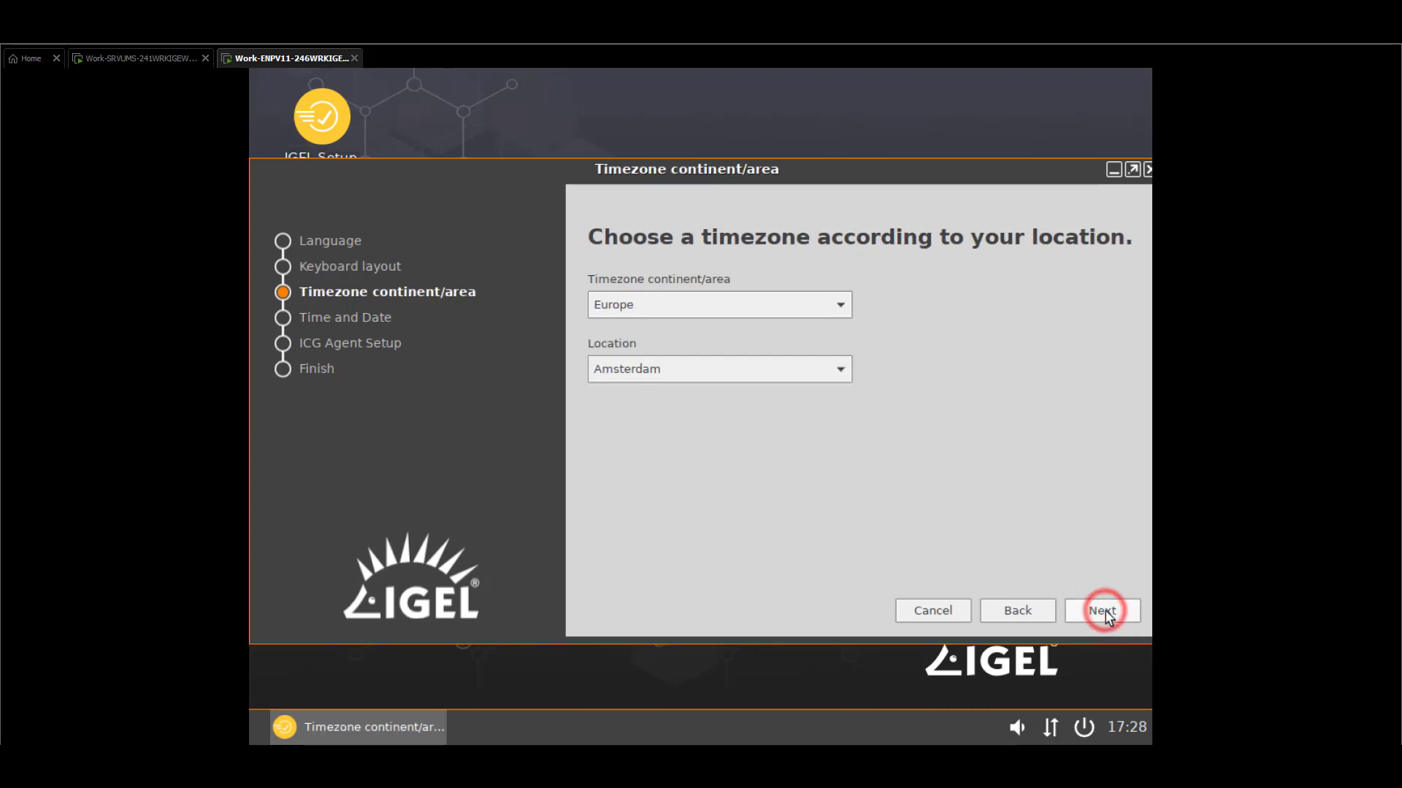
pyautogui.click(808, 379)
pyautogui.click(717, 264)
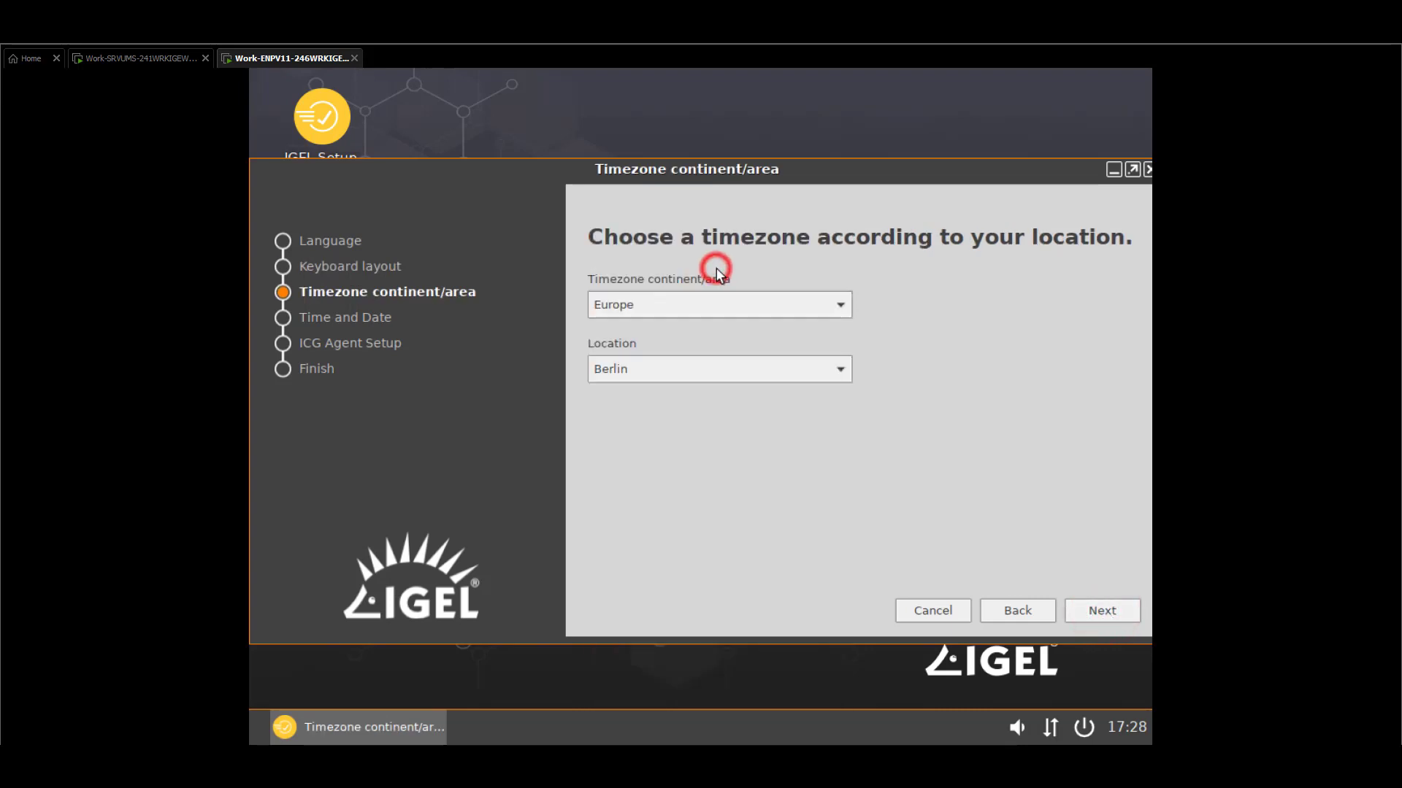
# Enable NTP time synchronisation with server pool.ntp.org
pyautogui.click(1103, 611)
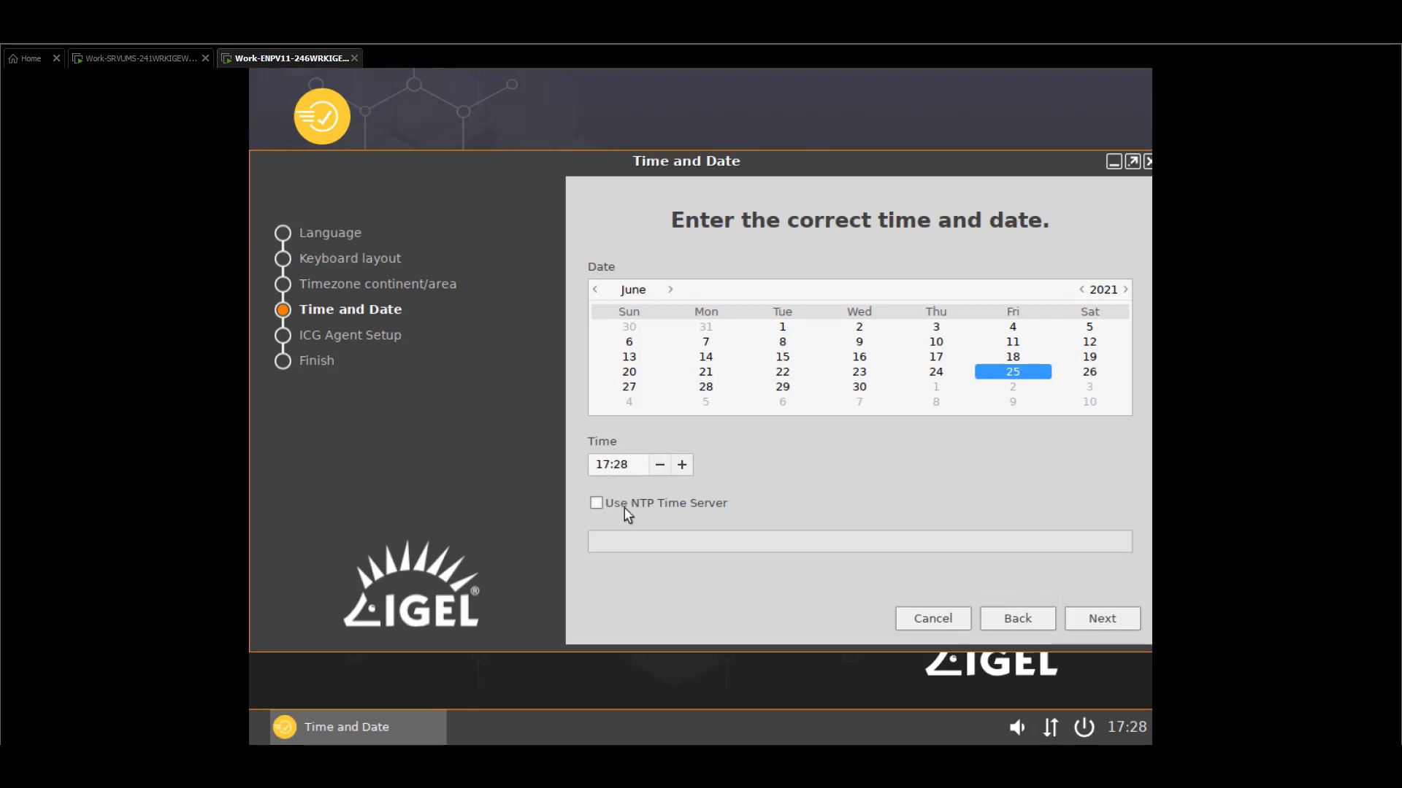
pyautogui.click(624, 506)
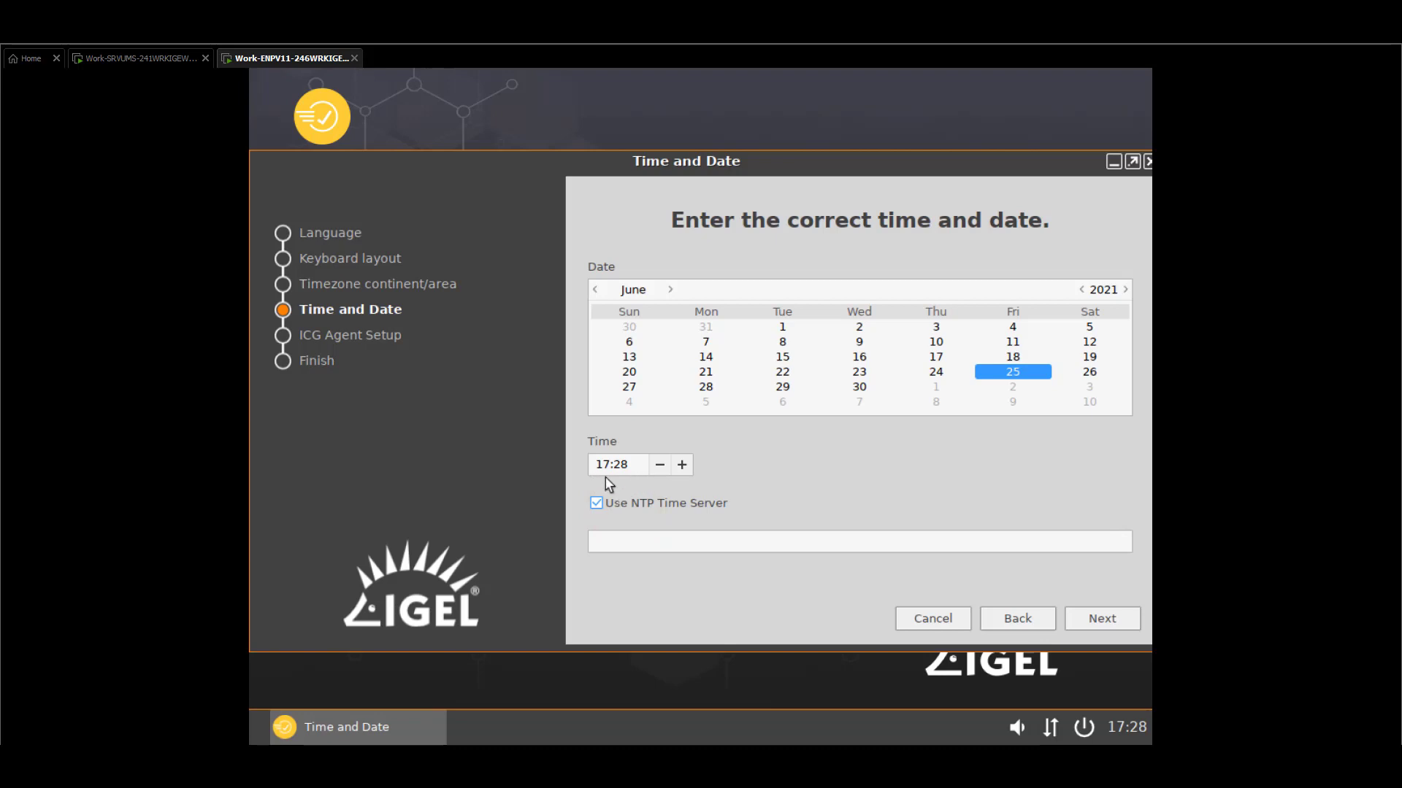
pyautogui.click(635, 544)
pyautogui.write('pool.n')
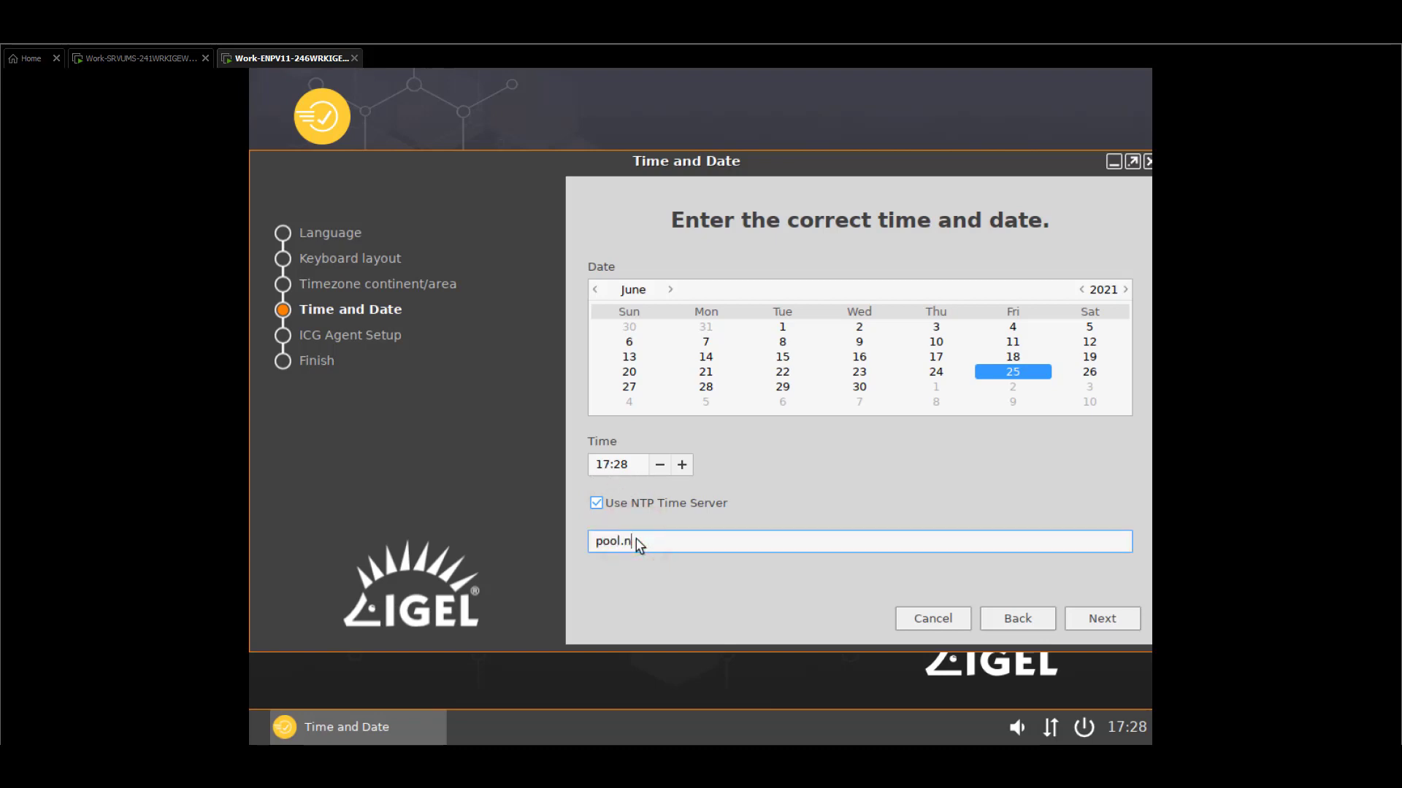
pyautogui.write('tp.org')
# Enter icg.perusat.net as the Cloud Gateway address
pyautogui.click(1119, 621)
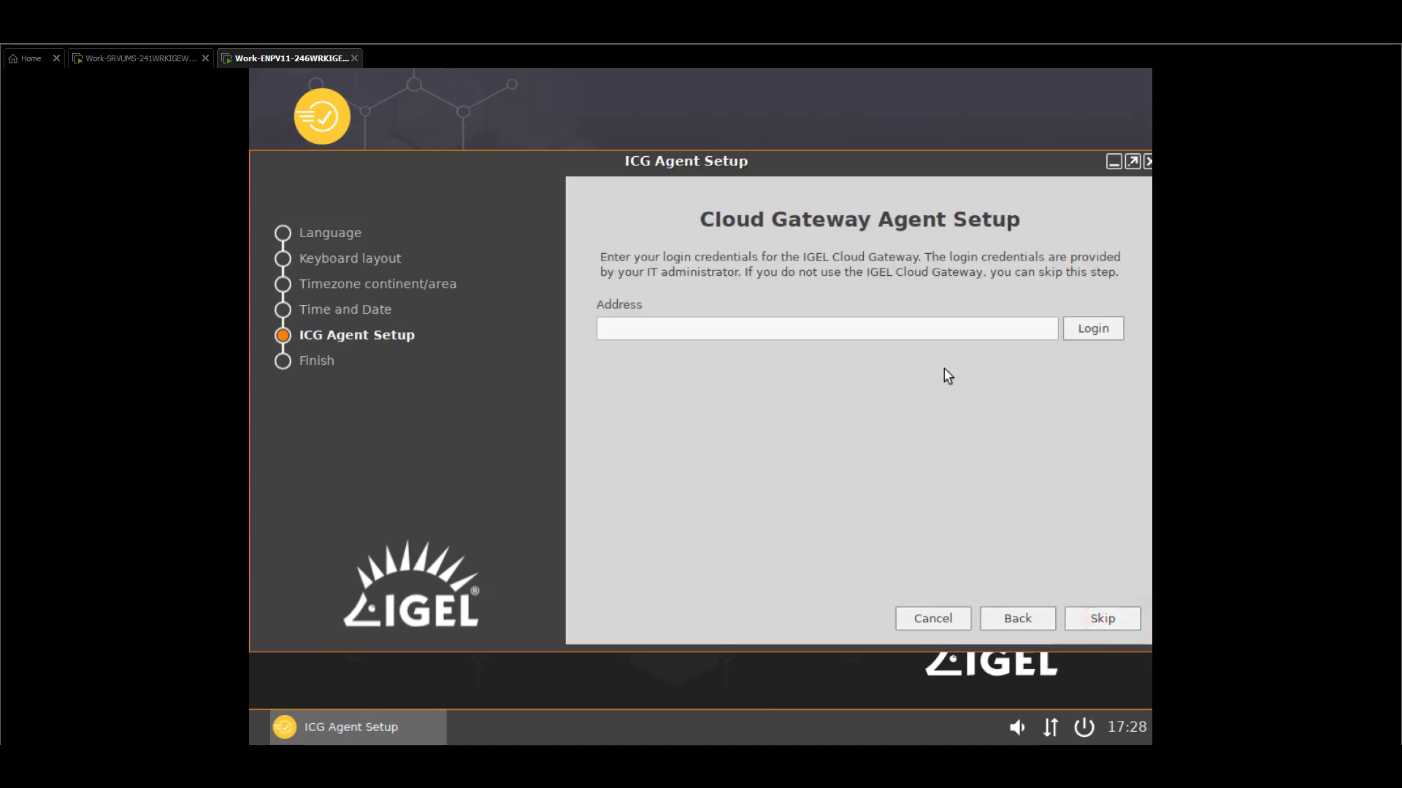
pyautogui.click(911, 328)
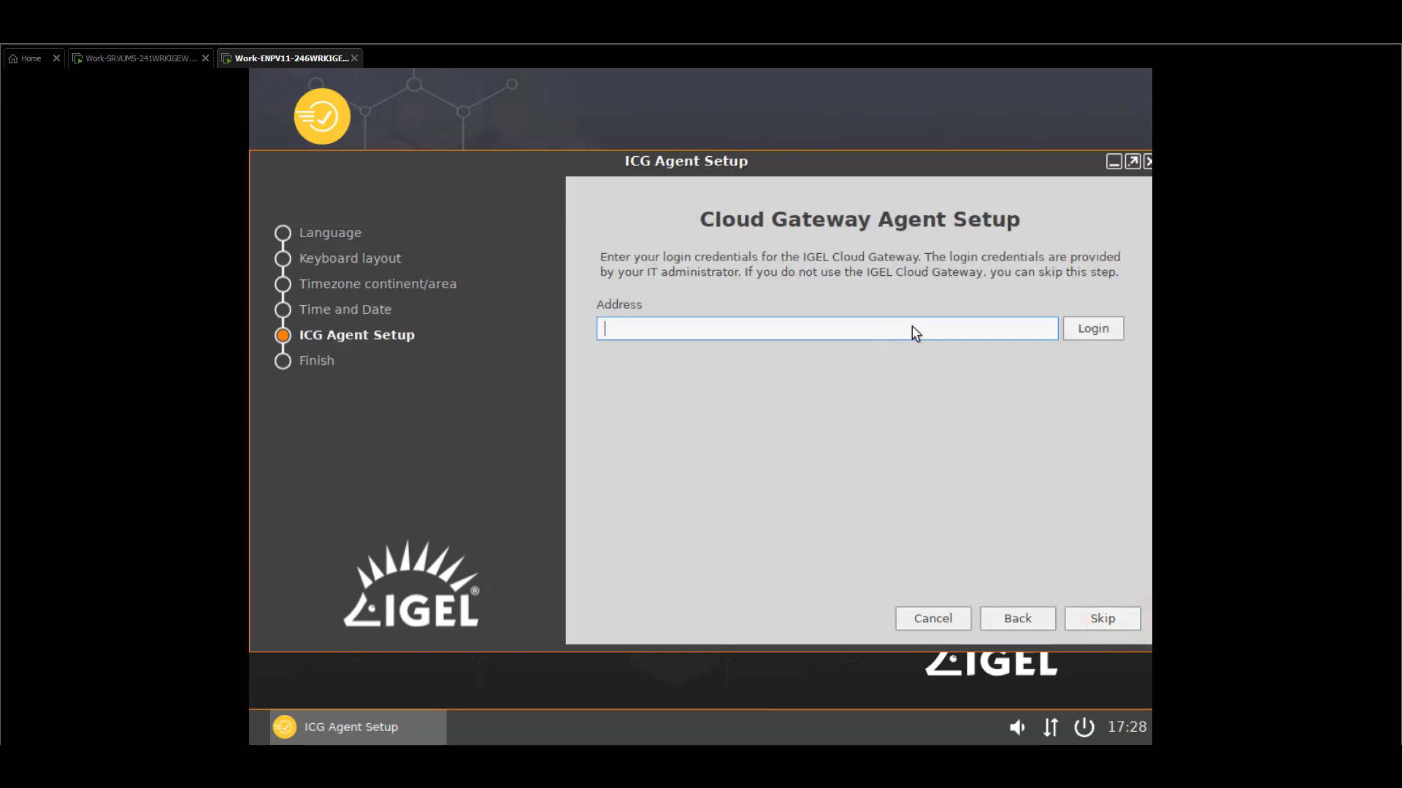
pyautogui.write('icg.perusat.net')
# Log in to the Cloud Gateway with the one-time password and continue to Finish
pyautogui.click(1083, 329)
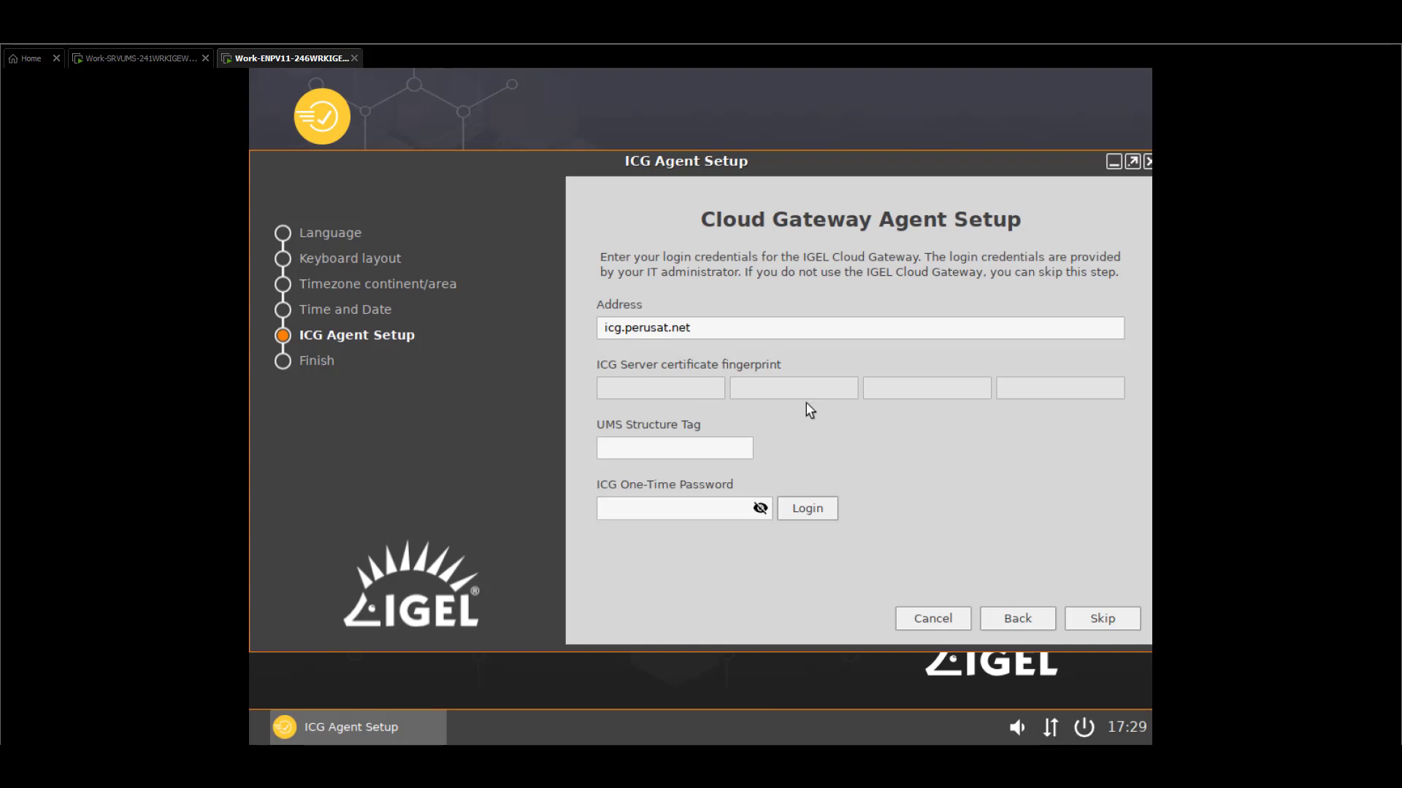
pyautogui.click(690, 518)
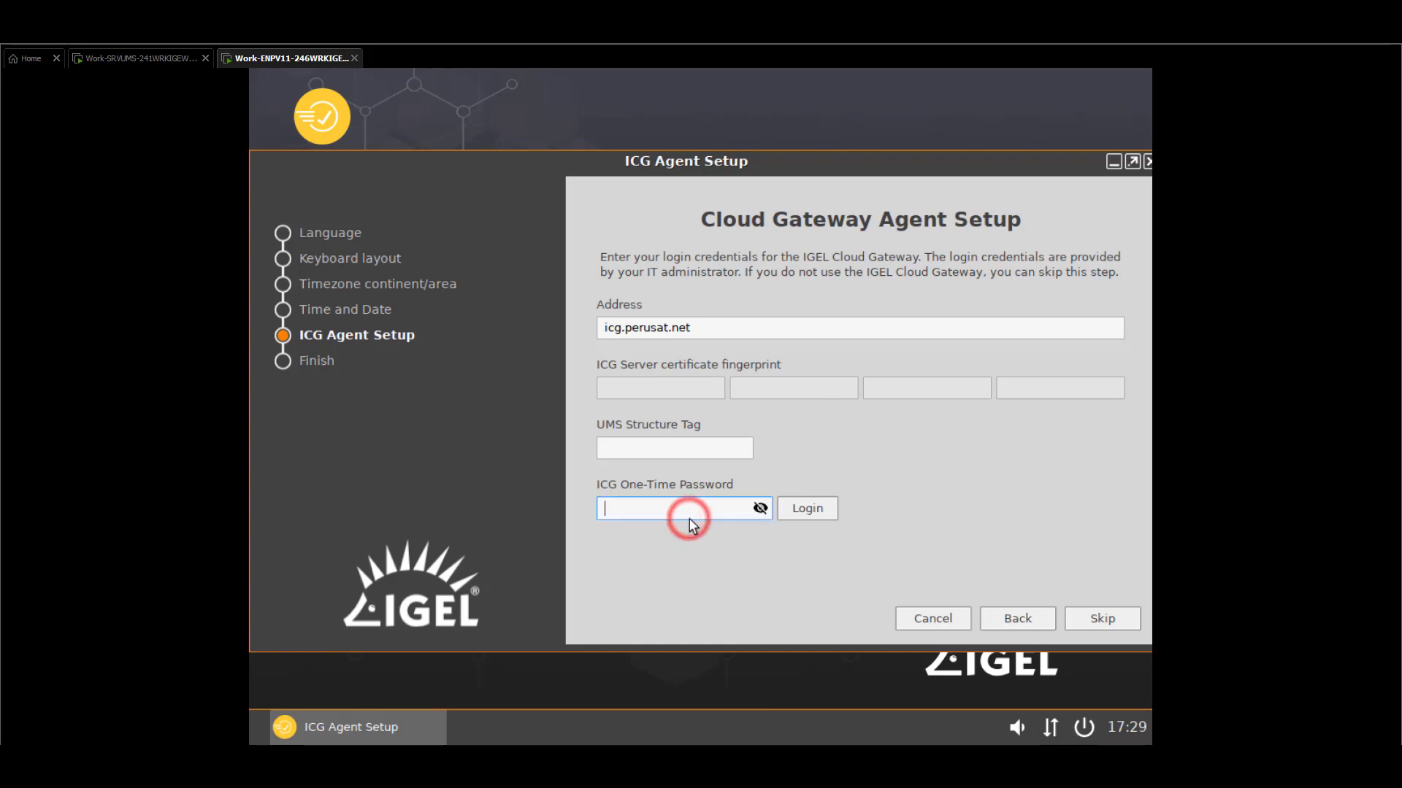
pyautogui.write('*********')
pyautogui.press('Return')
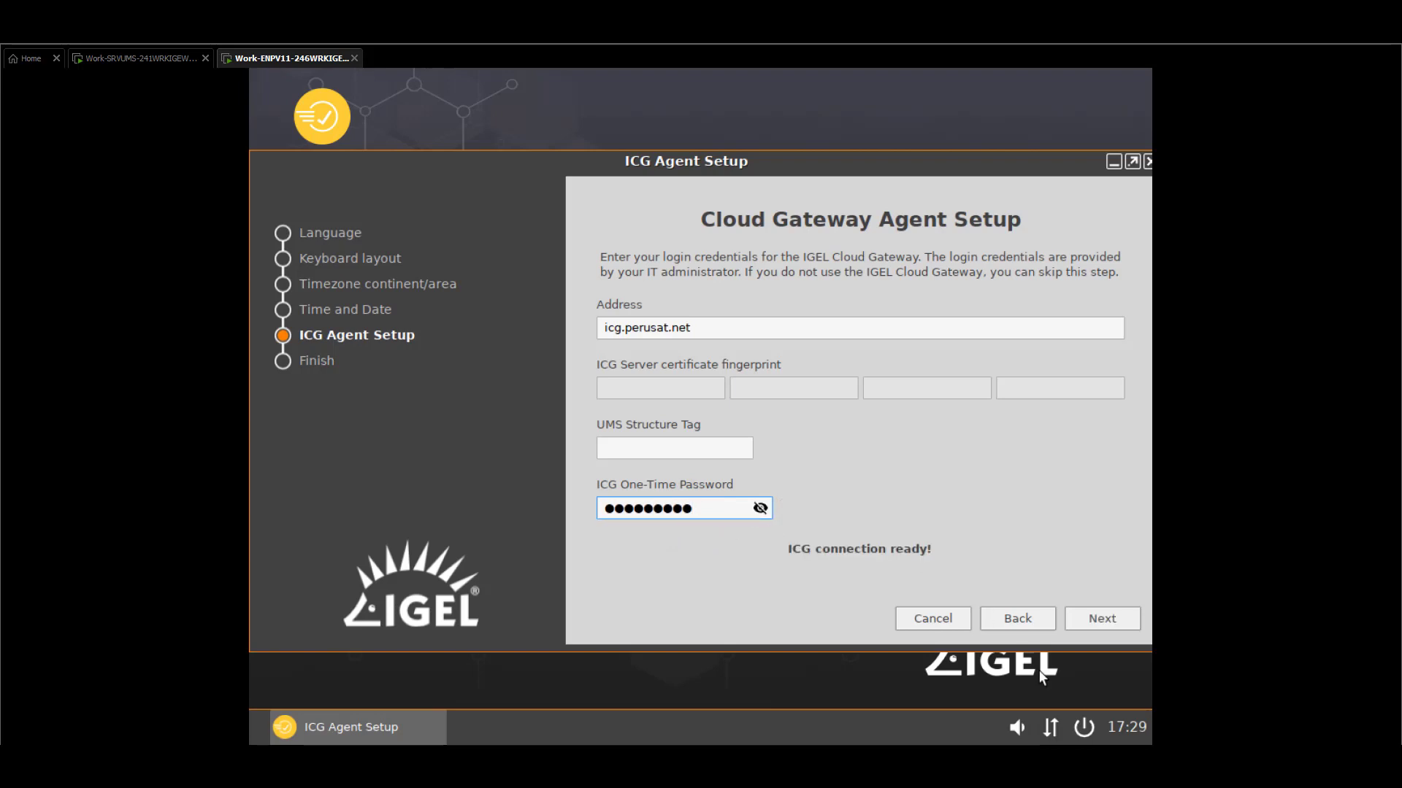
pyautogui.click(1126, 613)
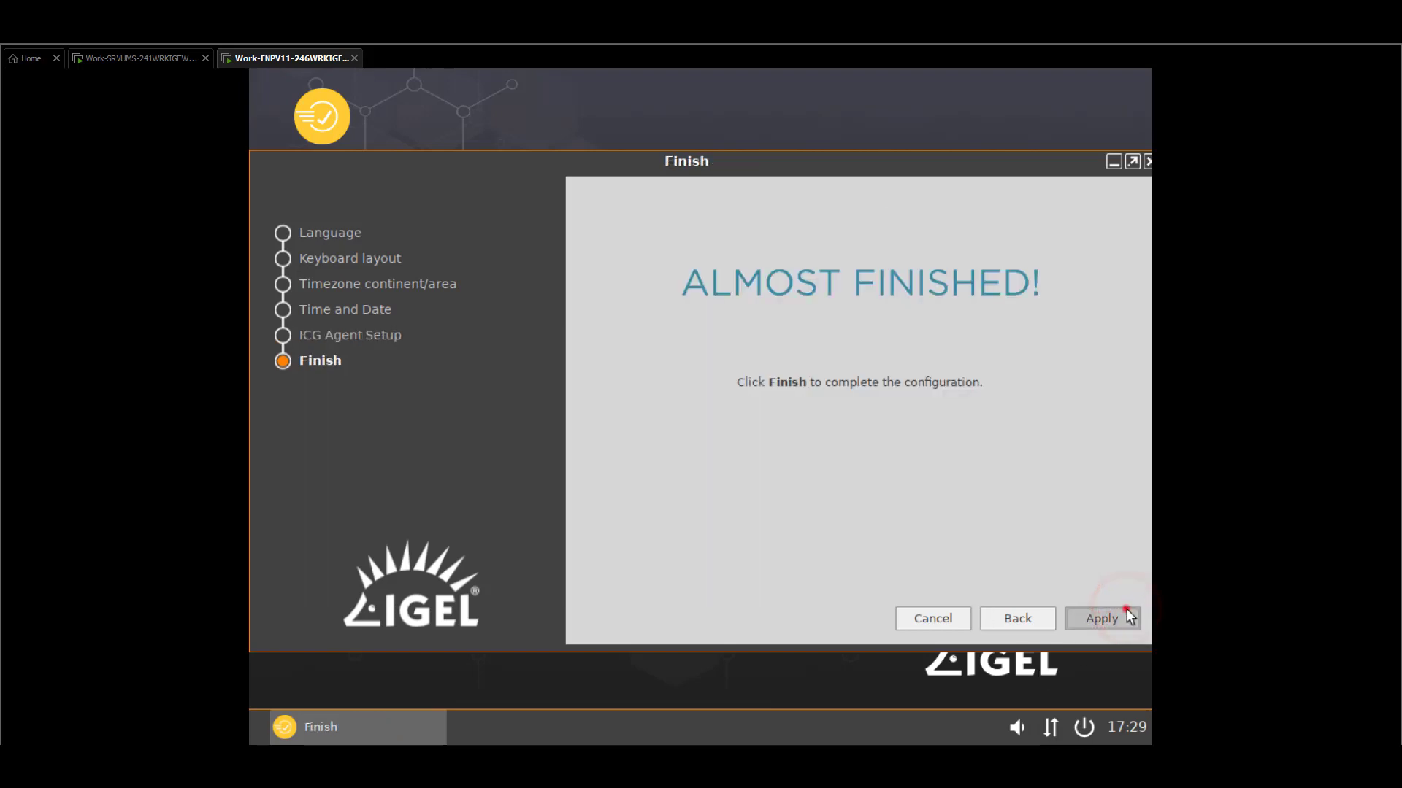
# Apply the setup, acknowledge the notice, and accept the new remote configuration on the endpoint
pyautogui.click(1127, 615)
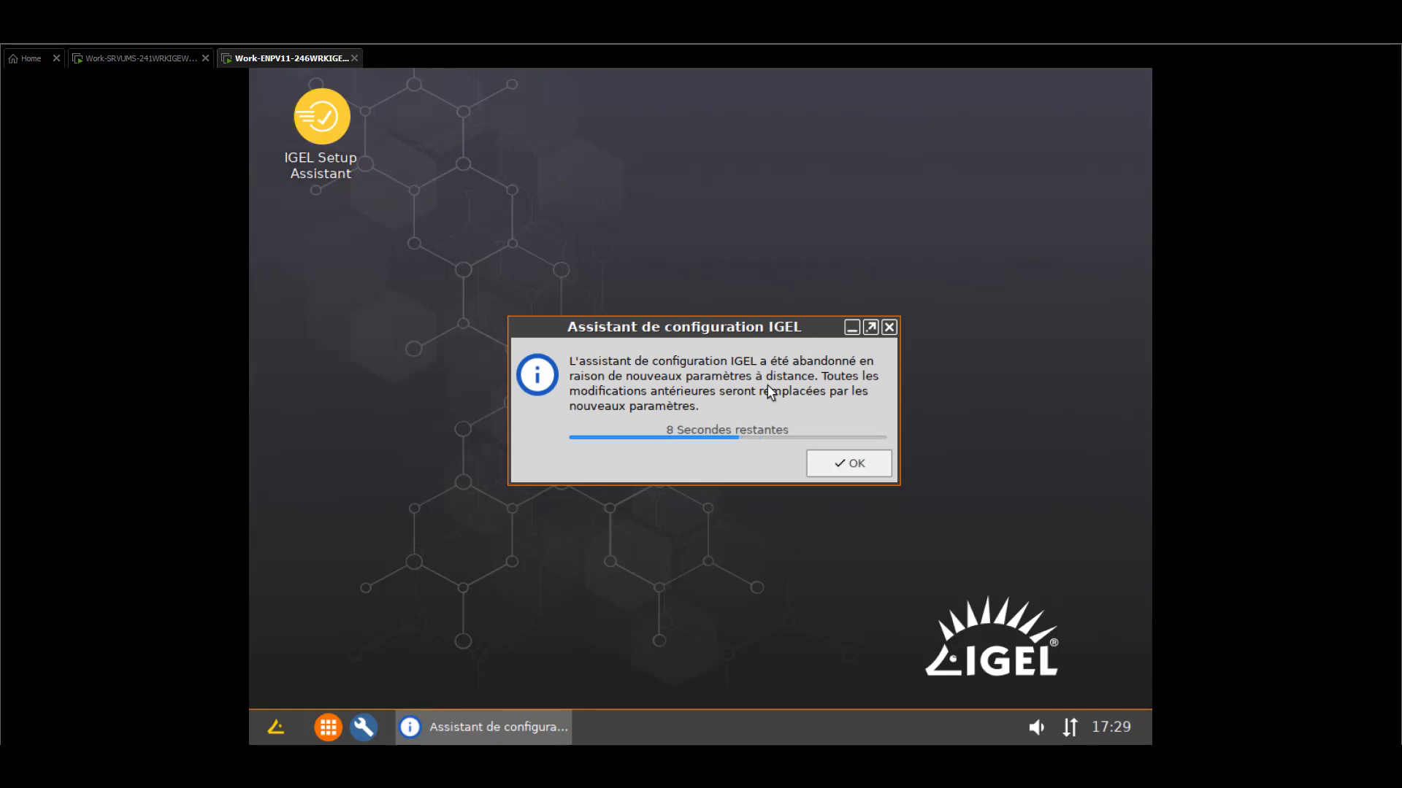
pyautogui.click(838, 464)
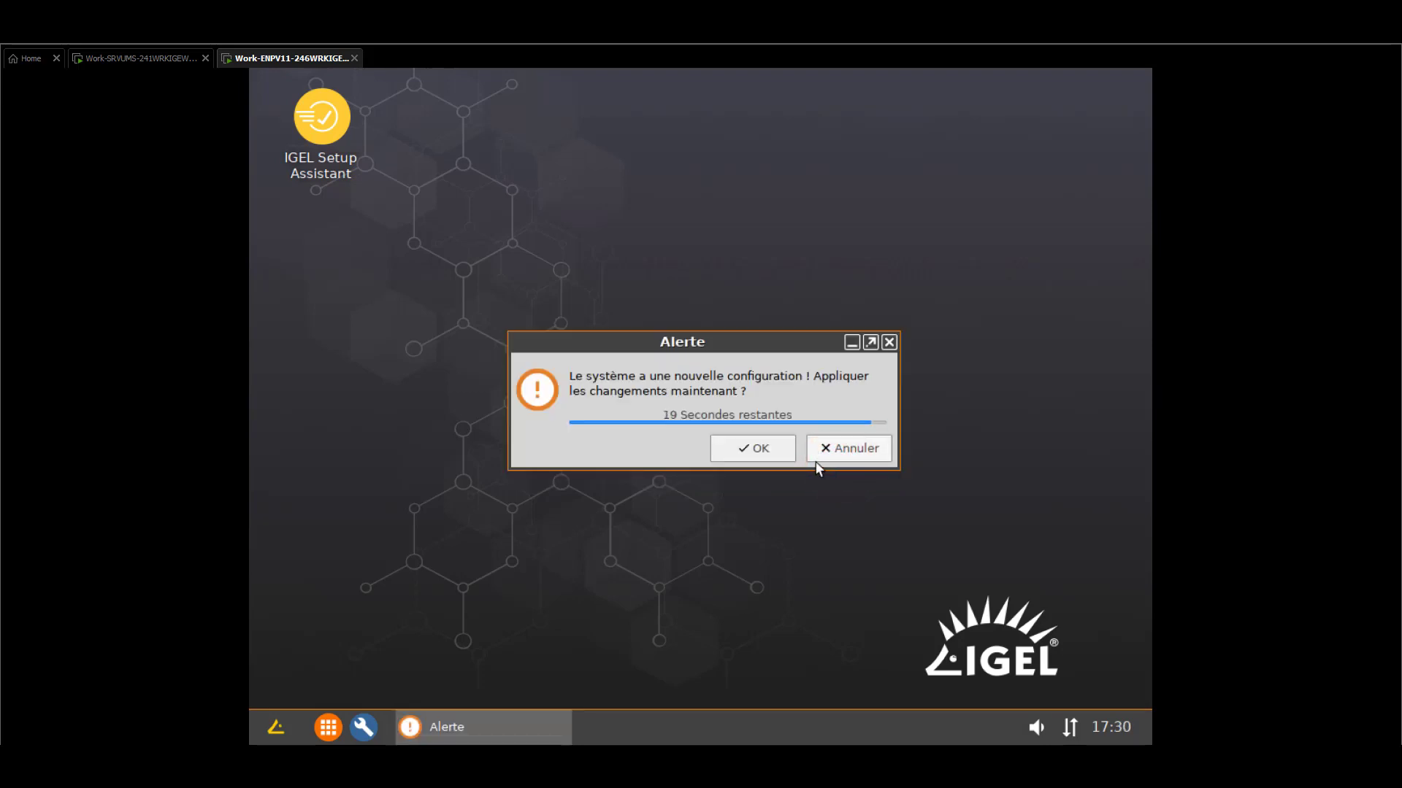
pyautogui.click(783, 453)
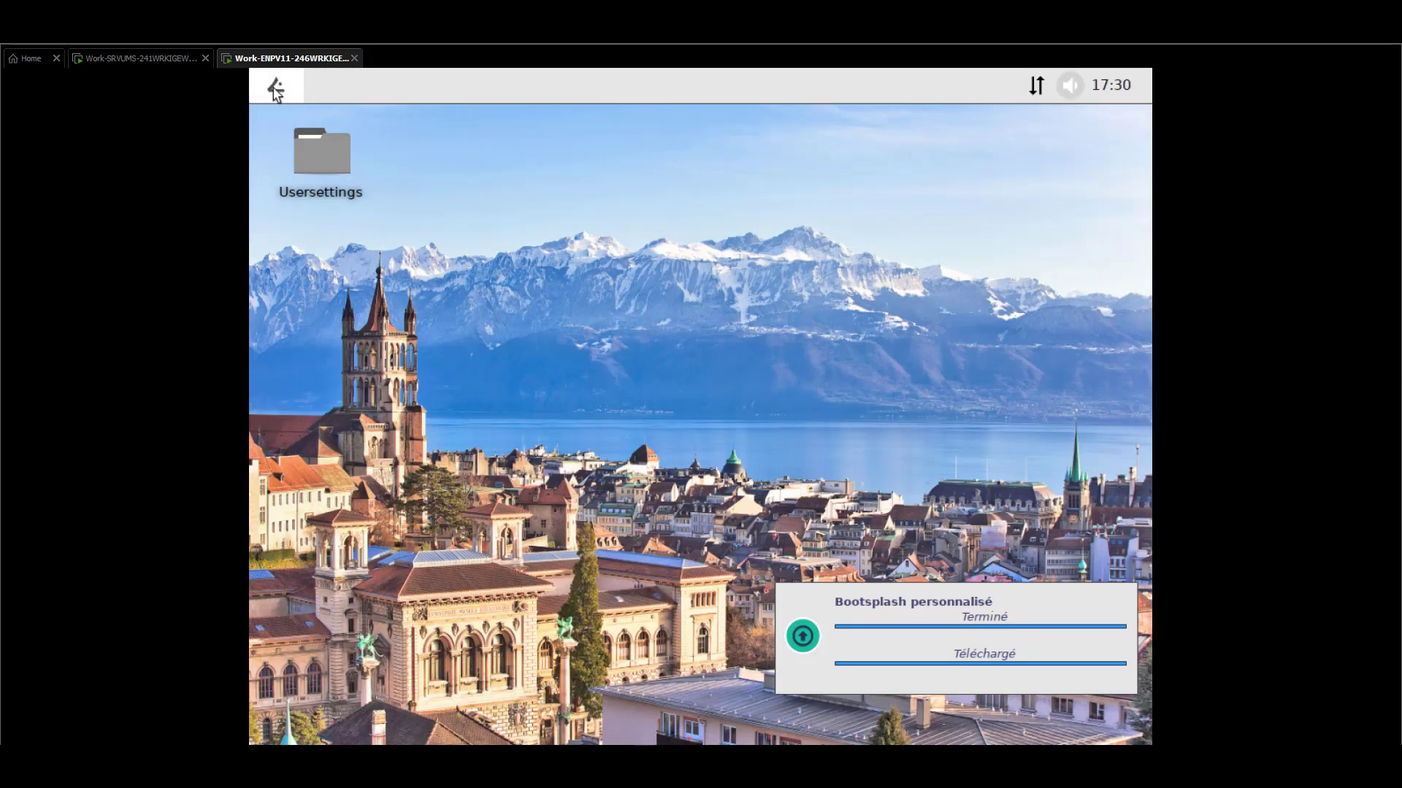
pyautogui.click(275, 89)
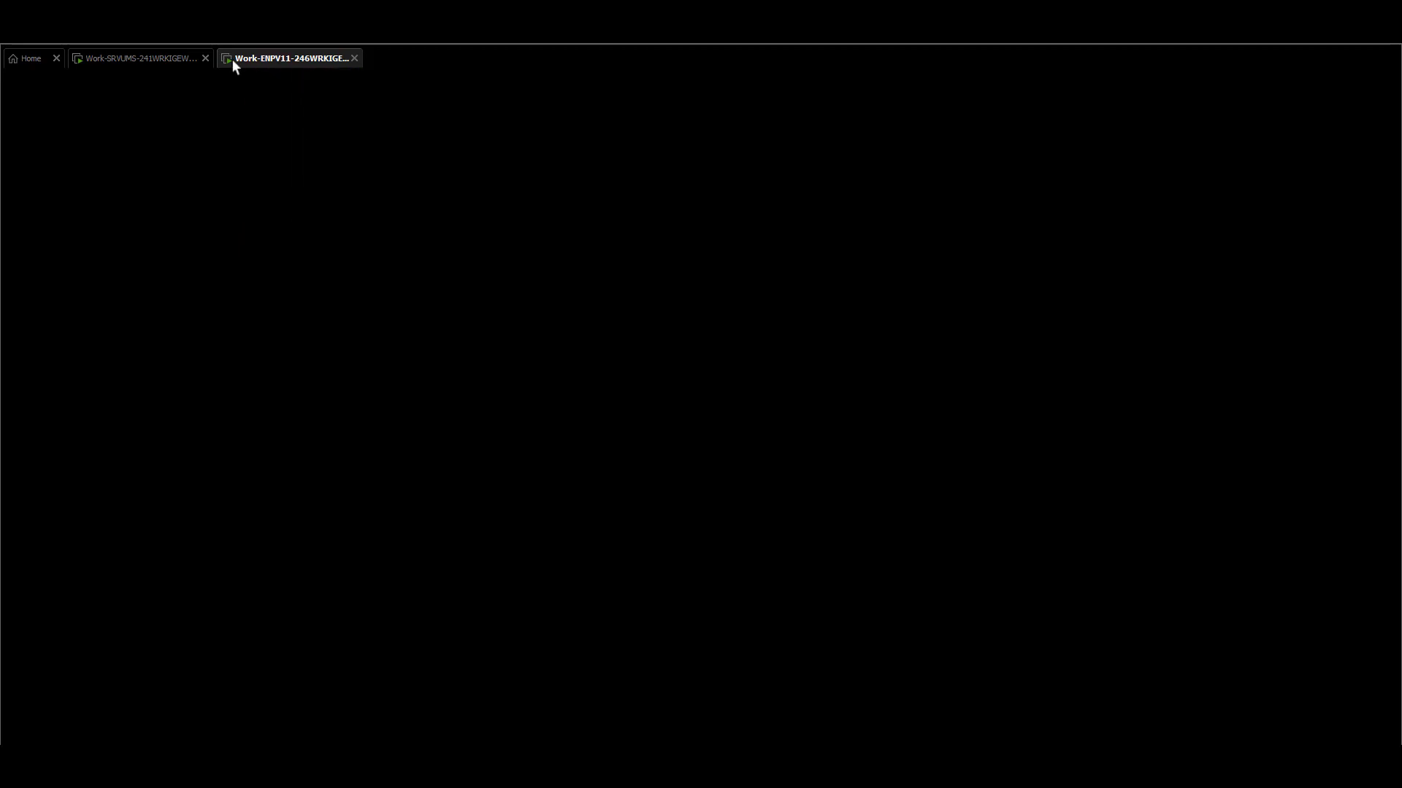
# Refresh UMS and open ITC000C29A98F57 under DEMO/Linux/Suisse/Lausanne/Admins
pyautogui.click(155, 59)
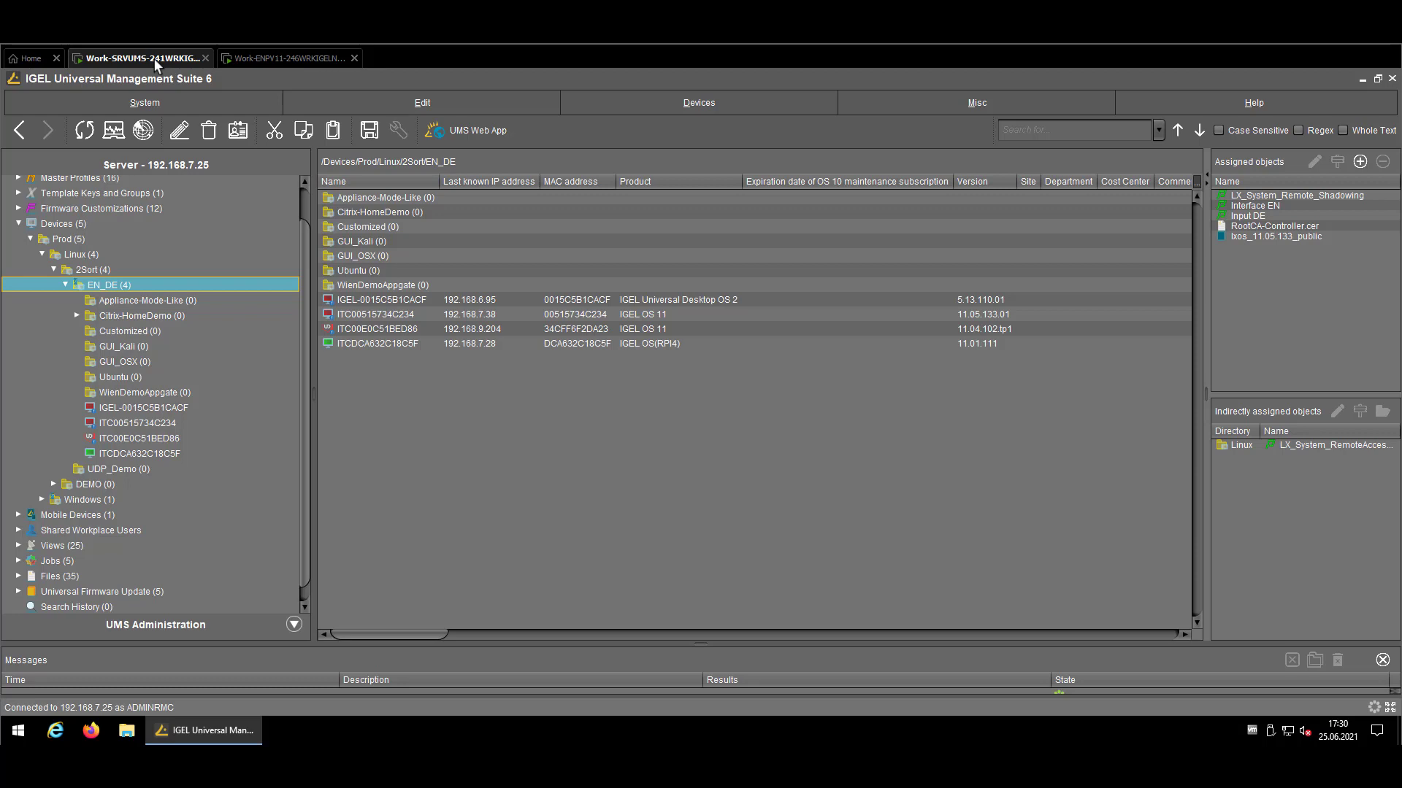
pyautogui.click(85, 131)
pyautogui.click(55, 485)
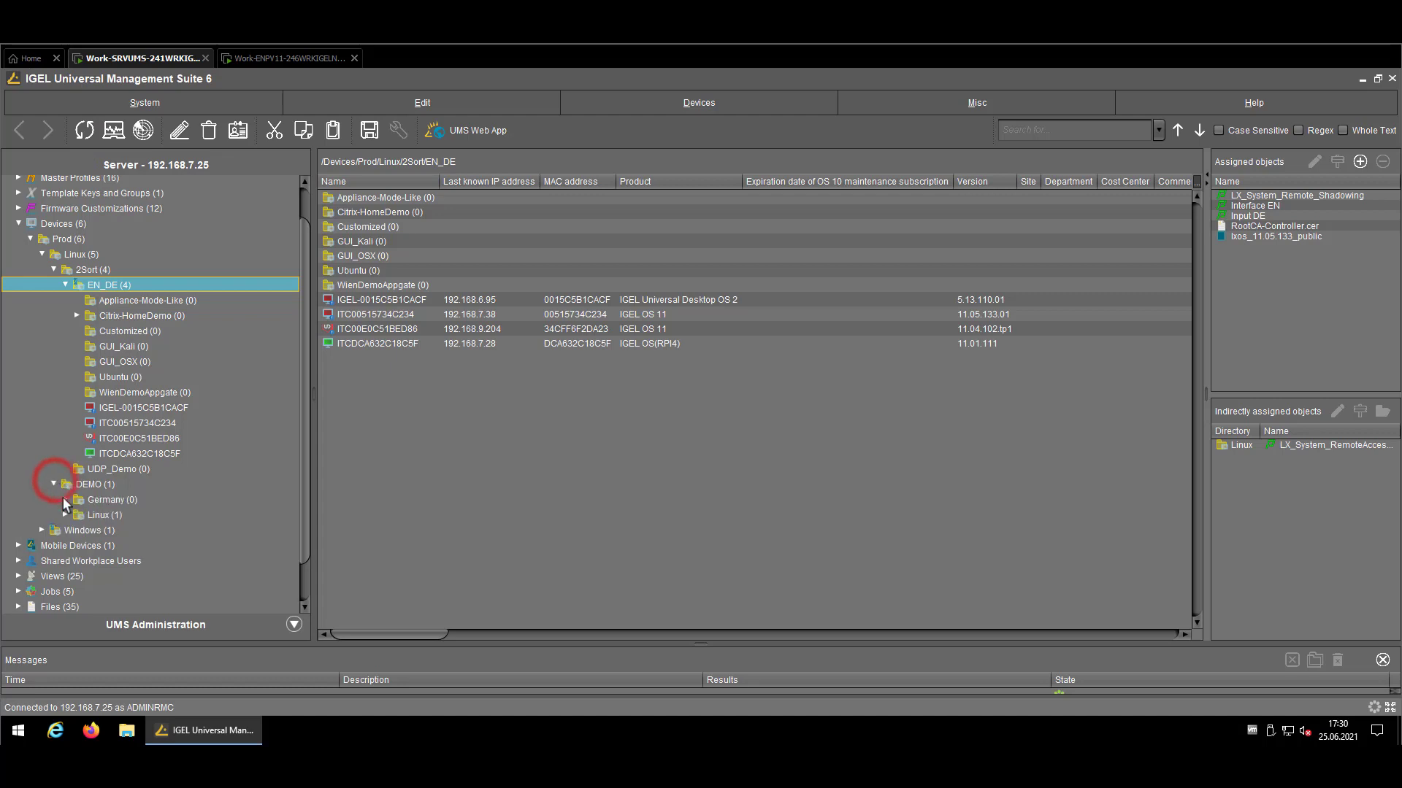
pyautogui.click(65, 515)
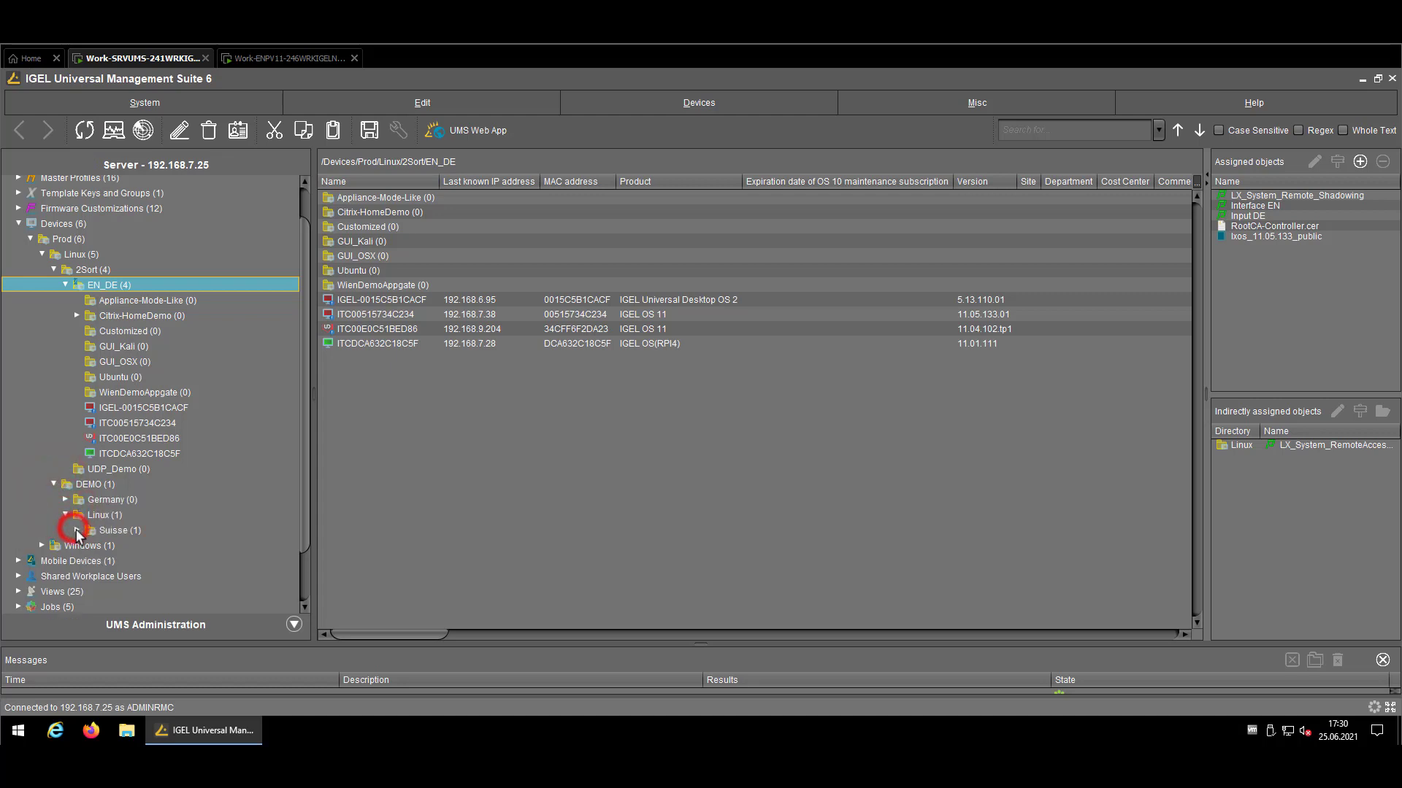
pyautogui.click(77, 530)
pyautogui.click(88, 576)
pyautogui.click(102, 592)
pyautogui.click(142, 609)
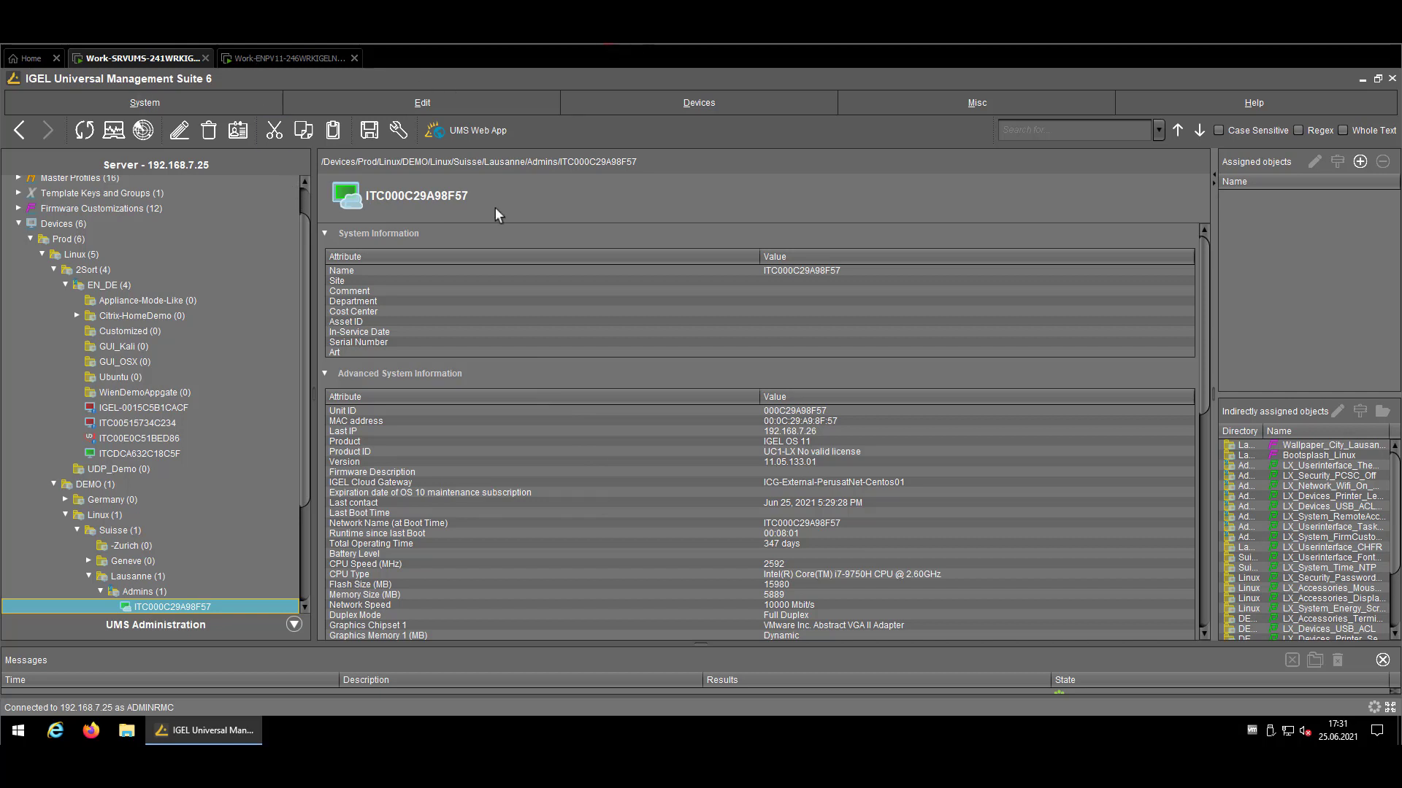
pyautogui.rightClick(169, 606)
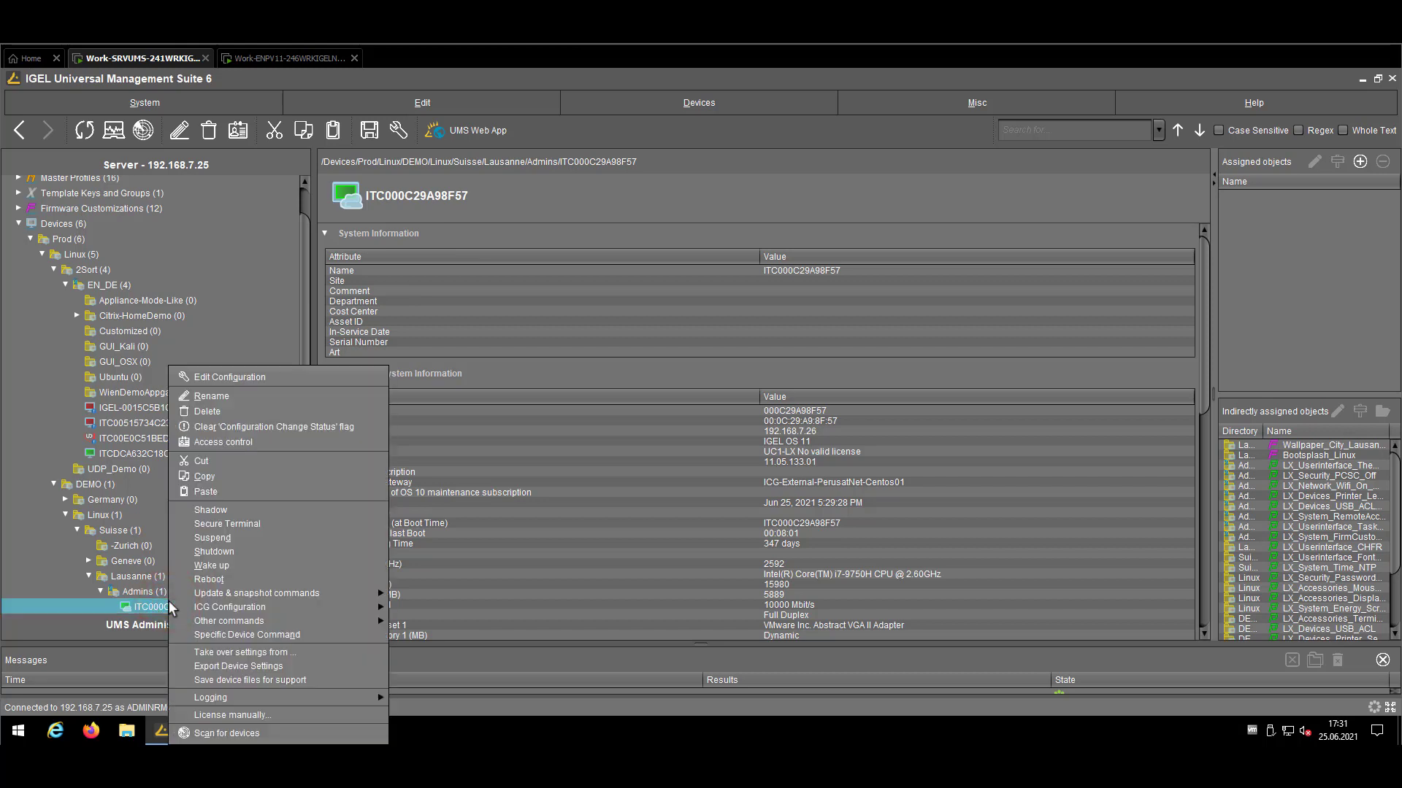
pyautogui.moveTo(322, 607)
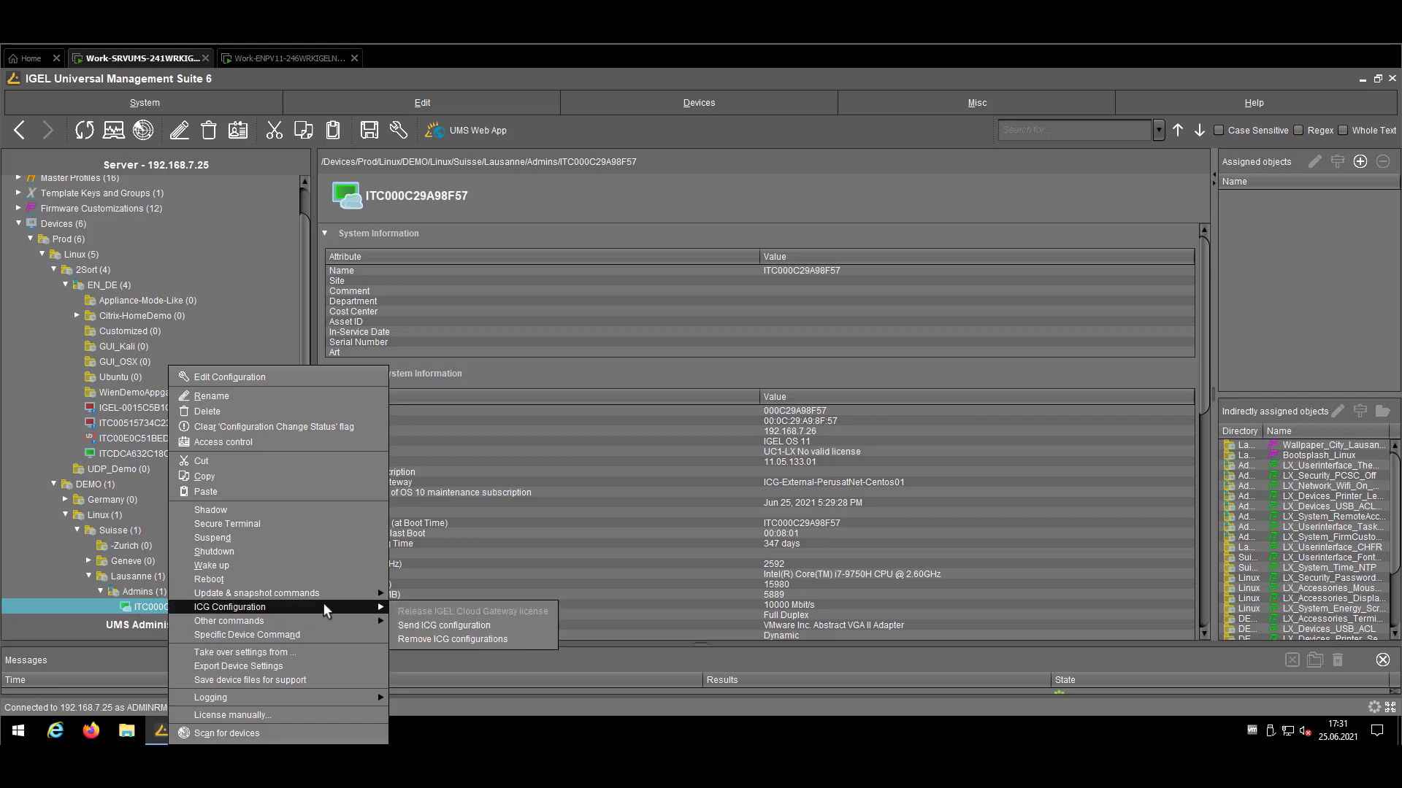
pyautogui.click(521, 638)
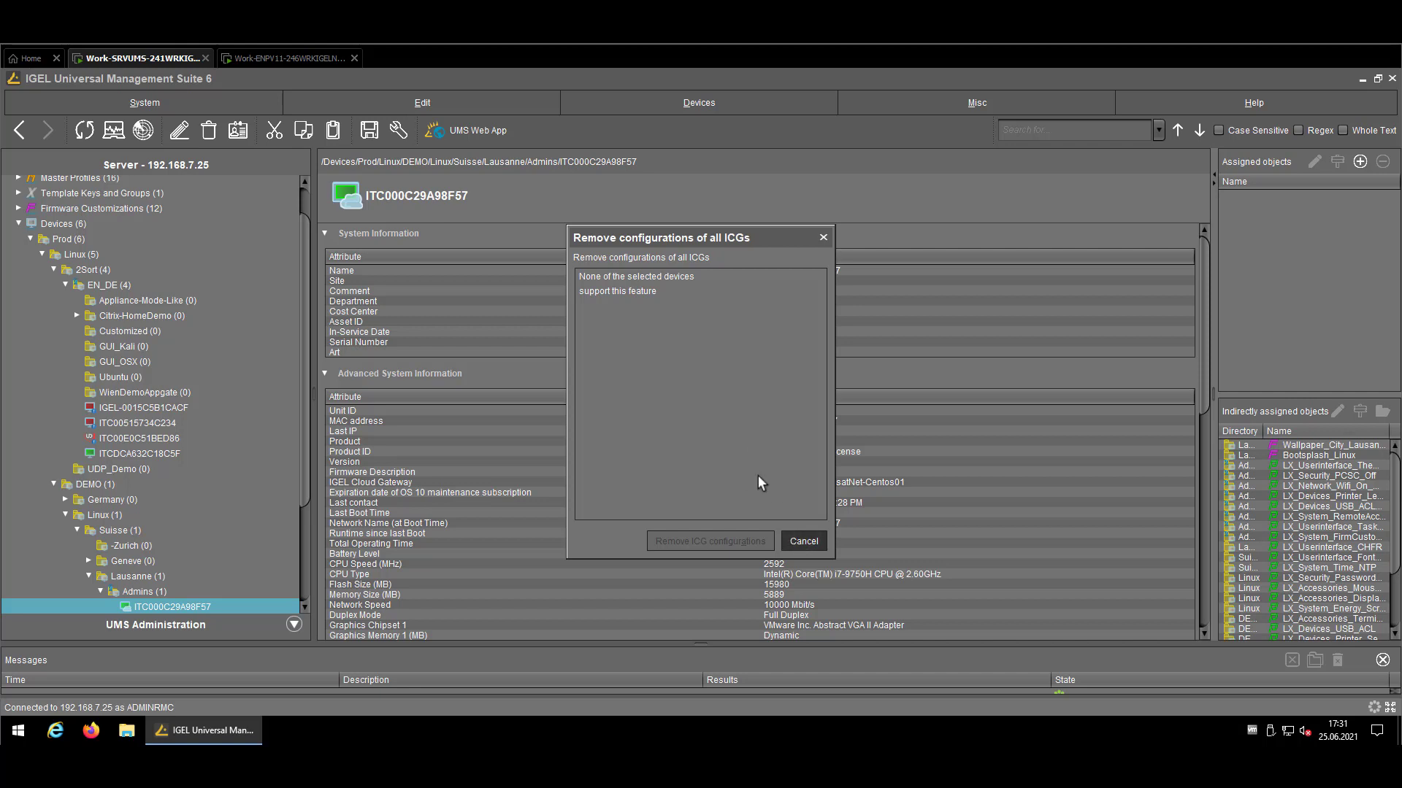
pyautogui.click(788, 542)
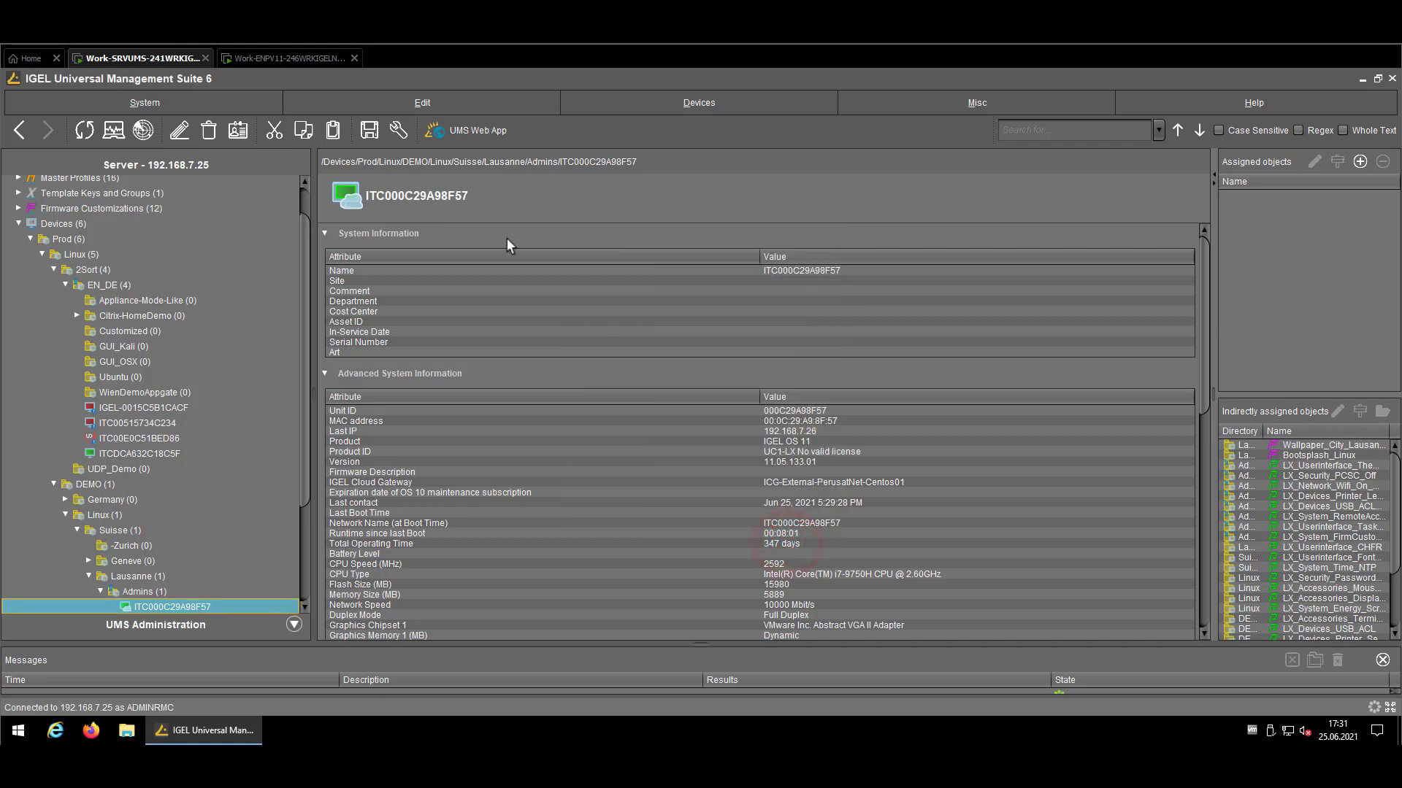
# Open the endpoint's local Setup with the administrator password
pyautogui.click(284, 59)
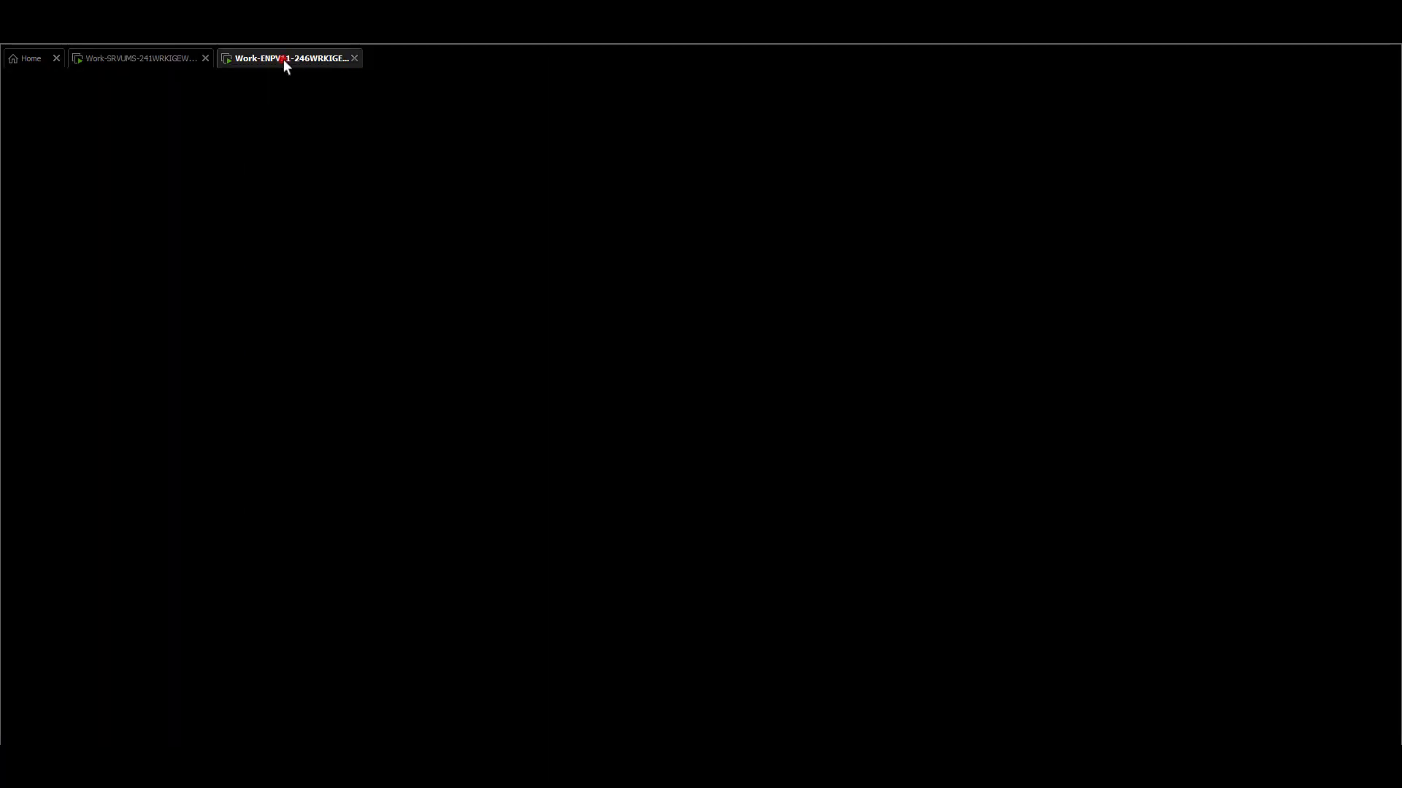
pyautogui.click(278, 85)
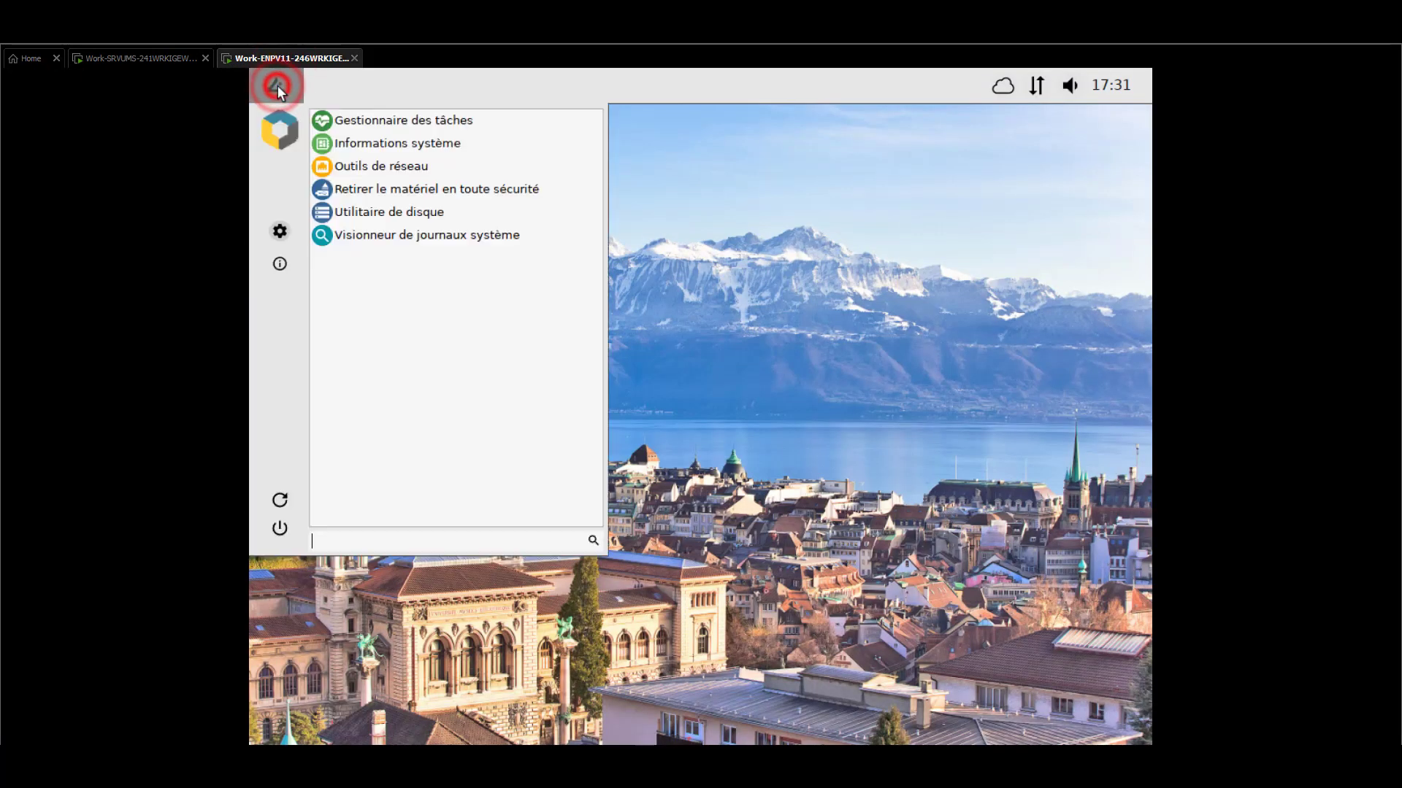
pyautogui.click(278, 85)
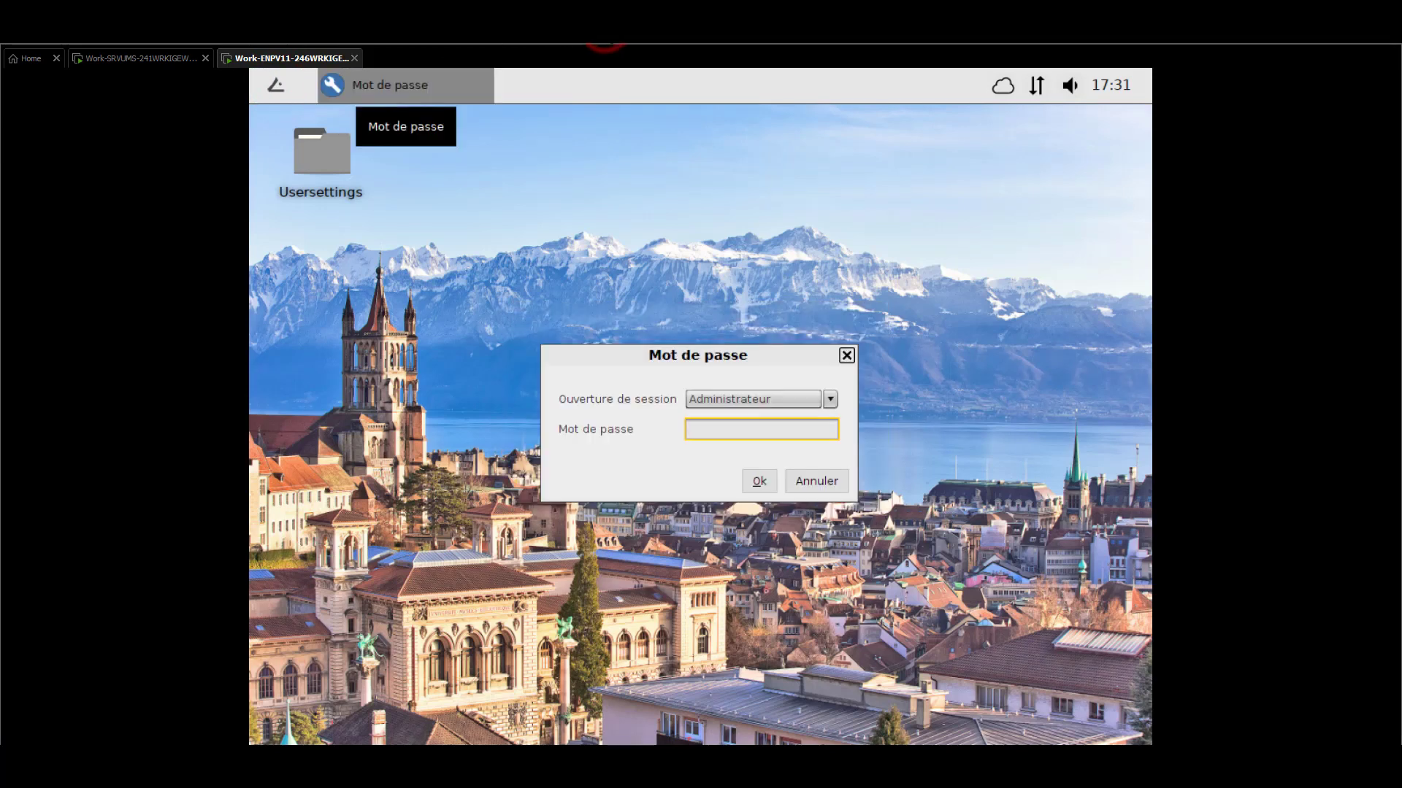
pyautogui.click(776, 429)
pyautogui.write('****')
pyautogui.press('Return')
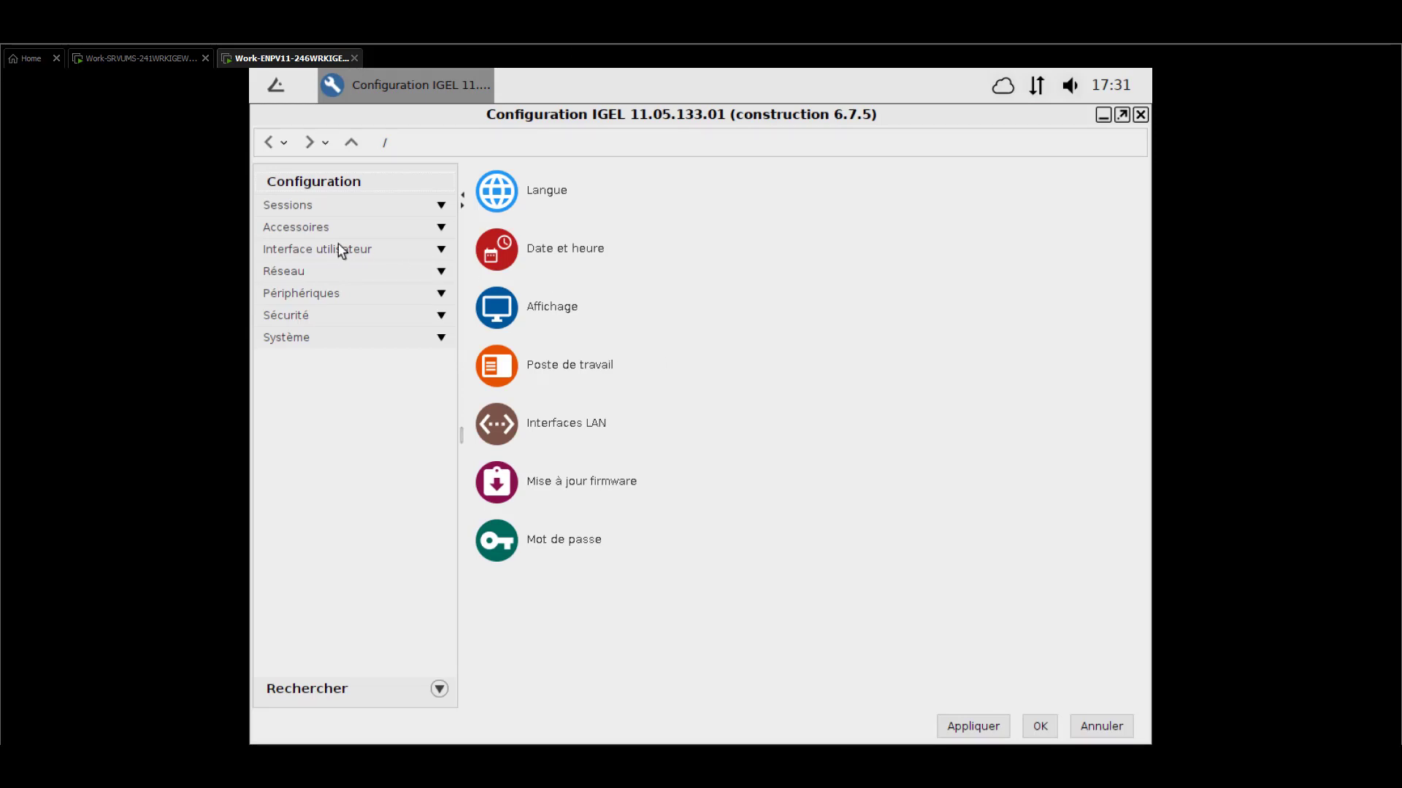
# Review the Accessoires > Terminaux > Terminal local settings, then close Setup
pyautogui.click(302, 228)
pyautogui.click(308, 248)
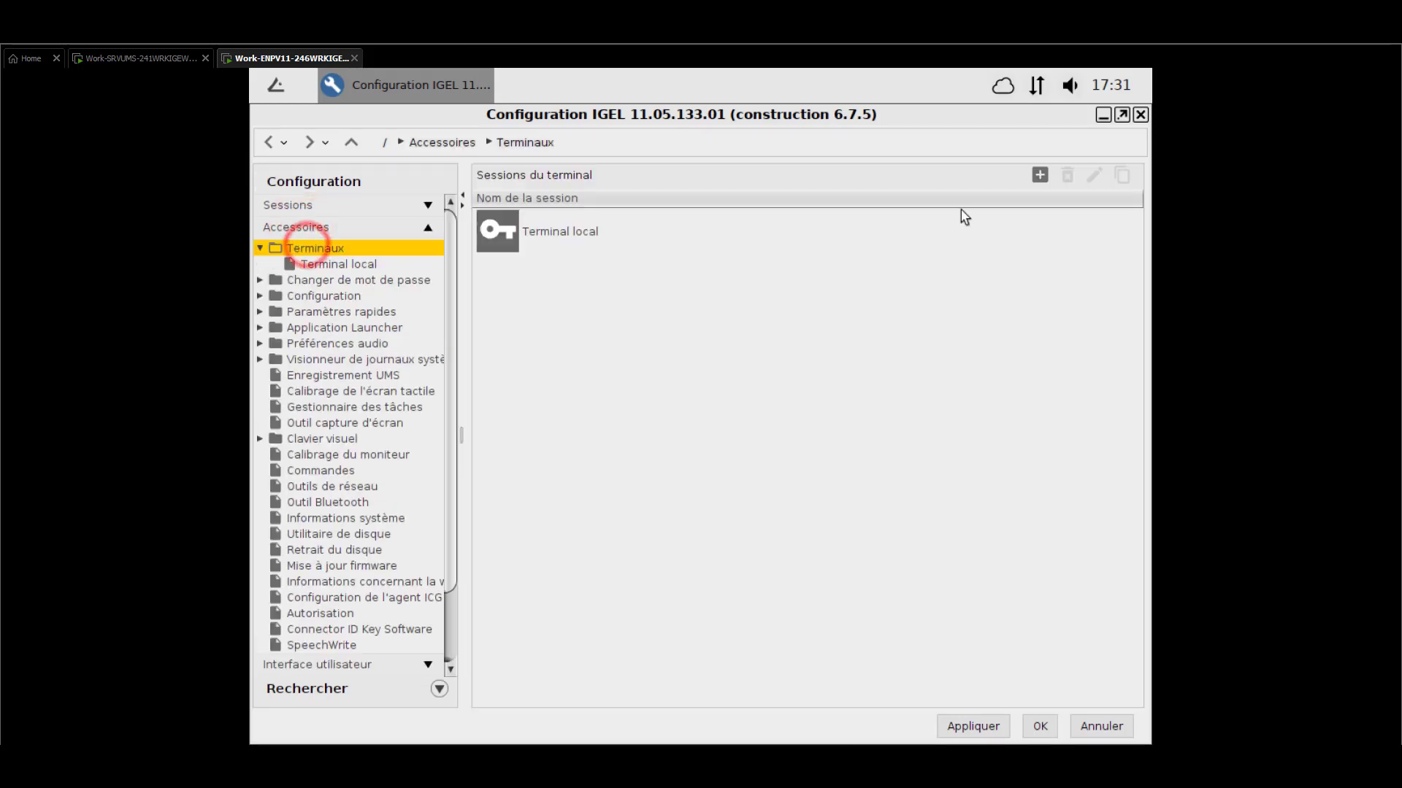
pyautogui.doubleClick(879, 221)
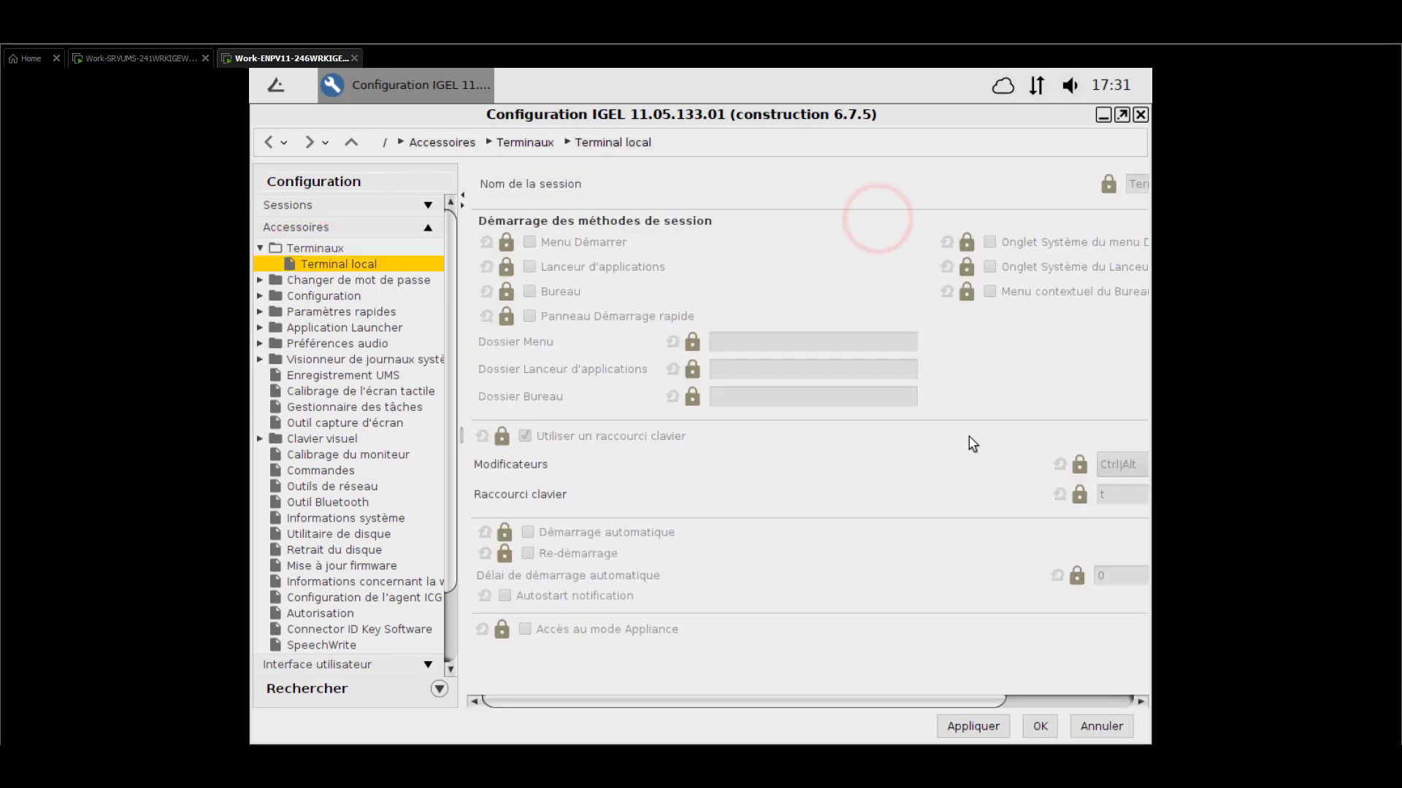
pyautogui.click(1140, 114)
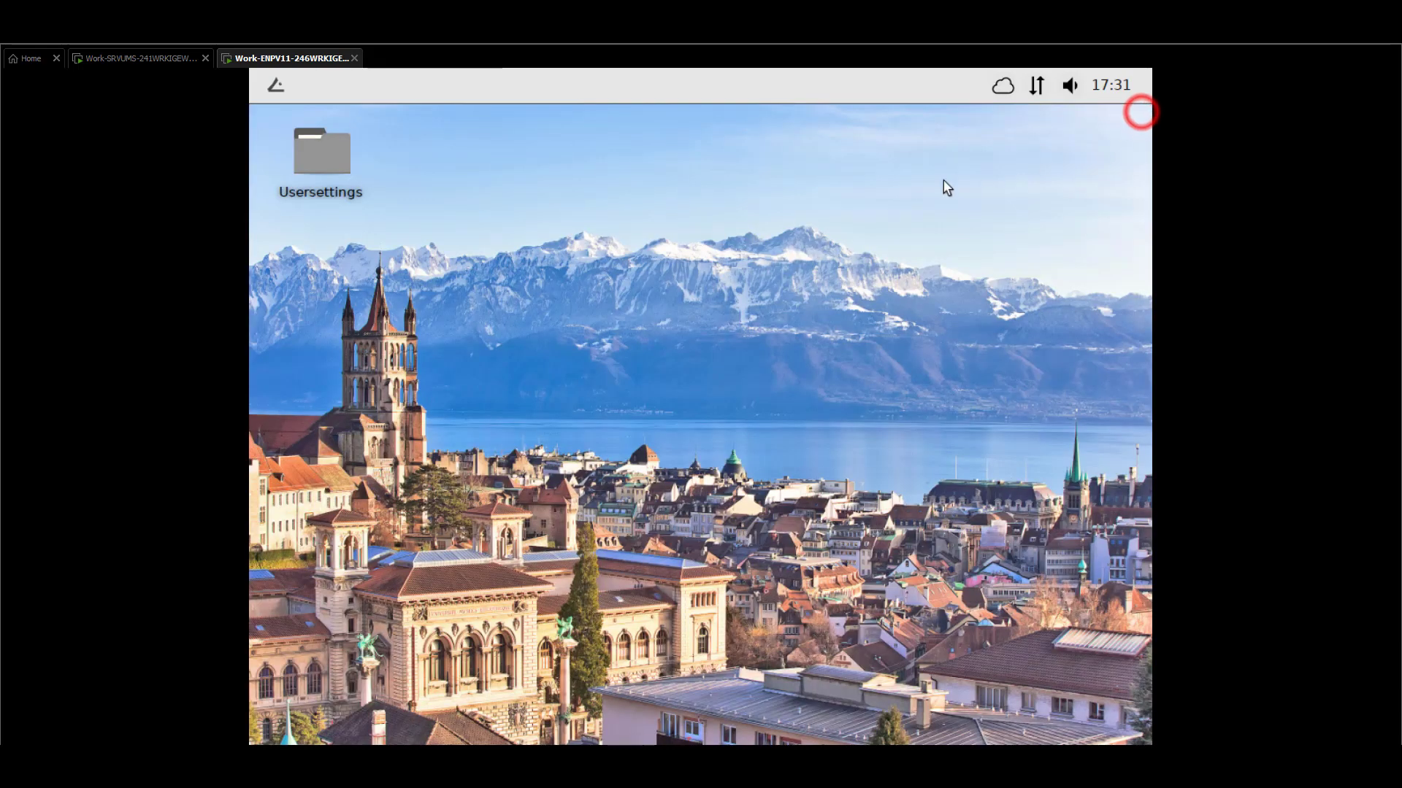
pyautogui.click(699, 228)
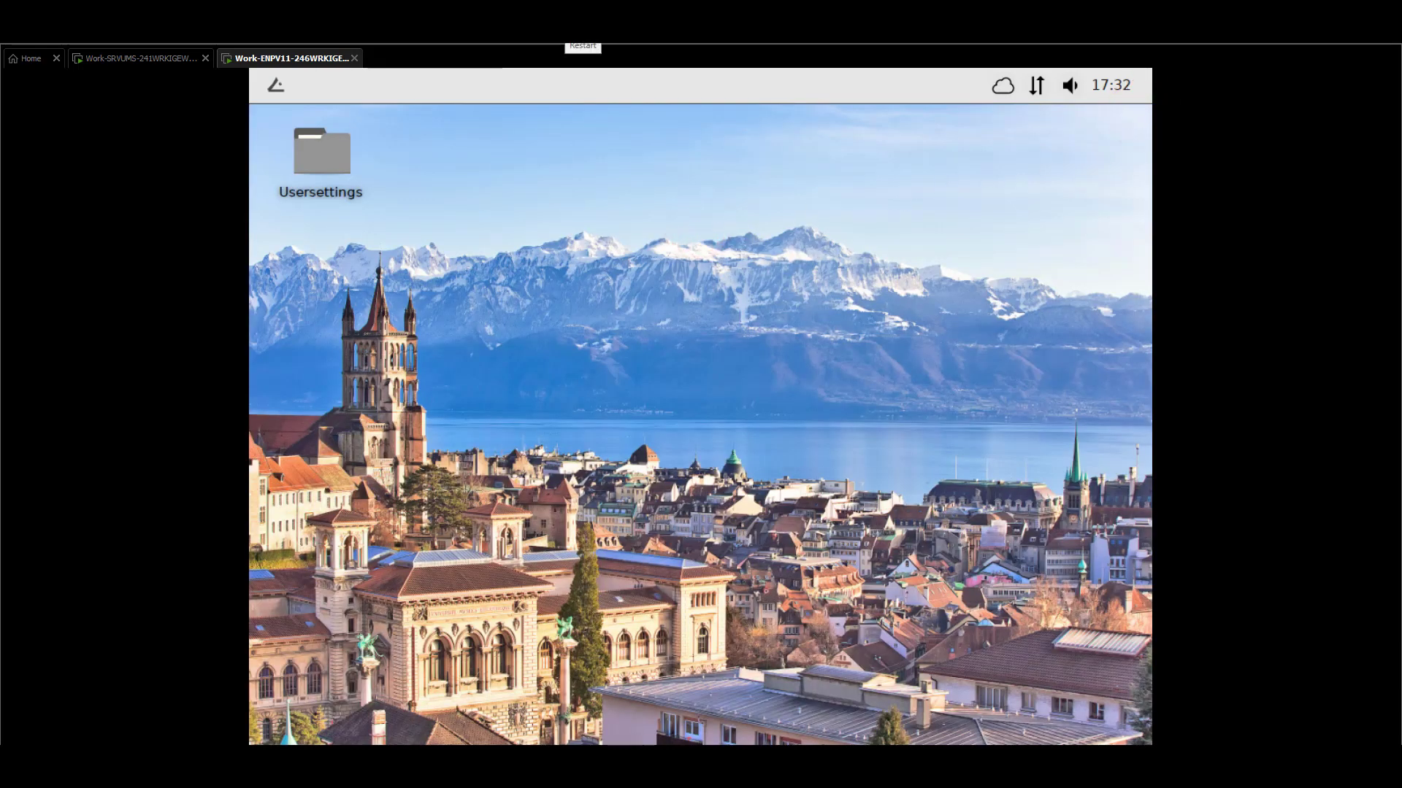
# Open a root Local Terminal, change to /wfs/ and list its files with ll
pyautogui.click(606, 177)
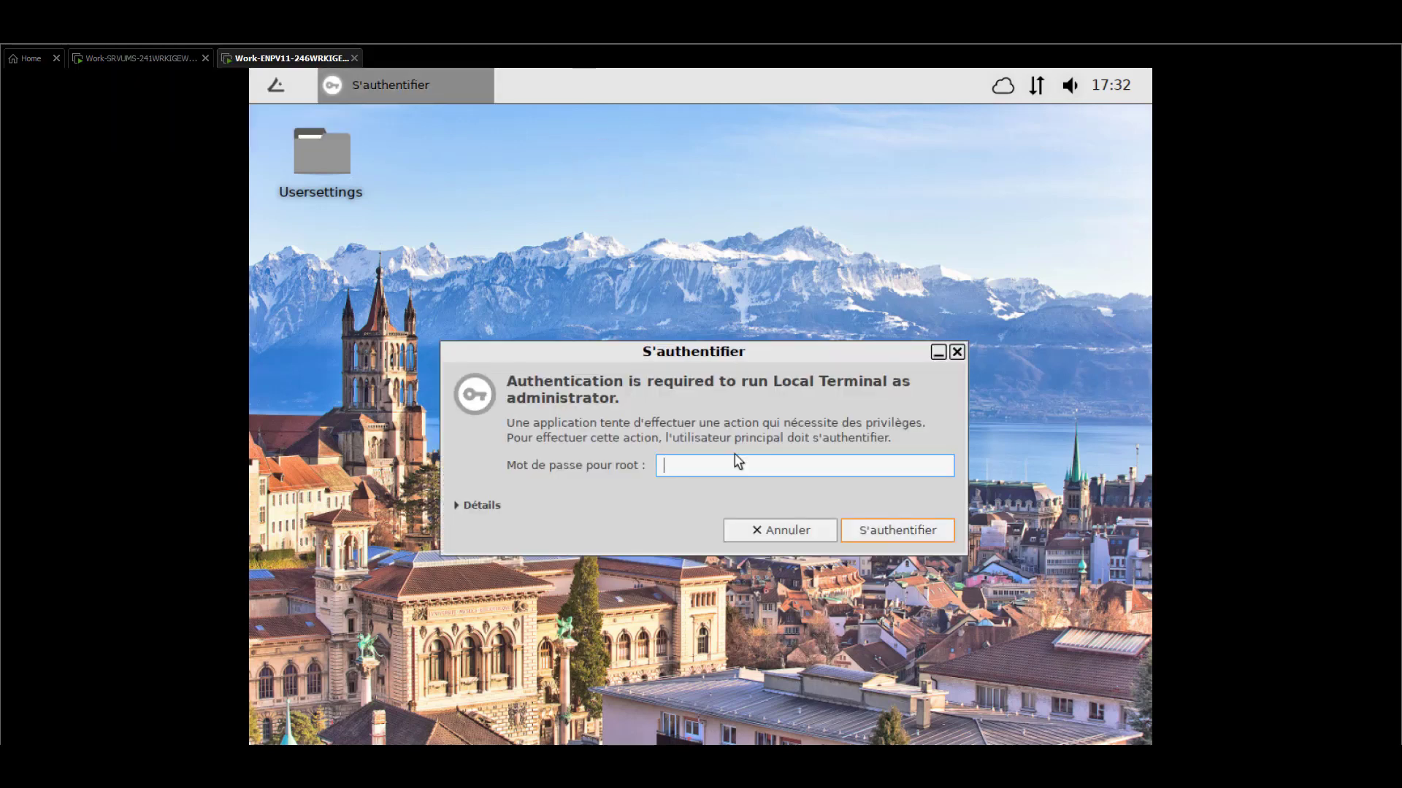
pyautogui.write('****')
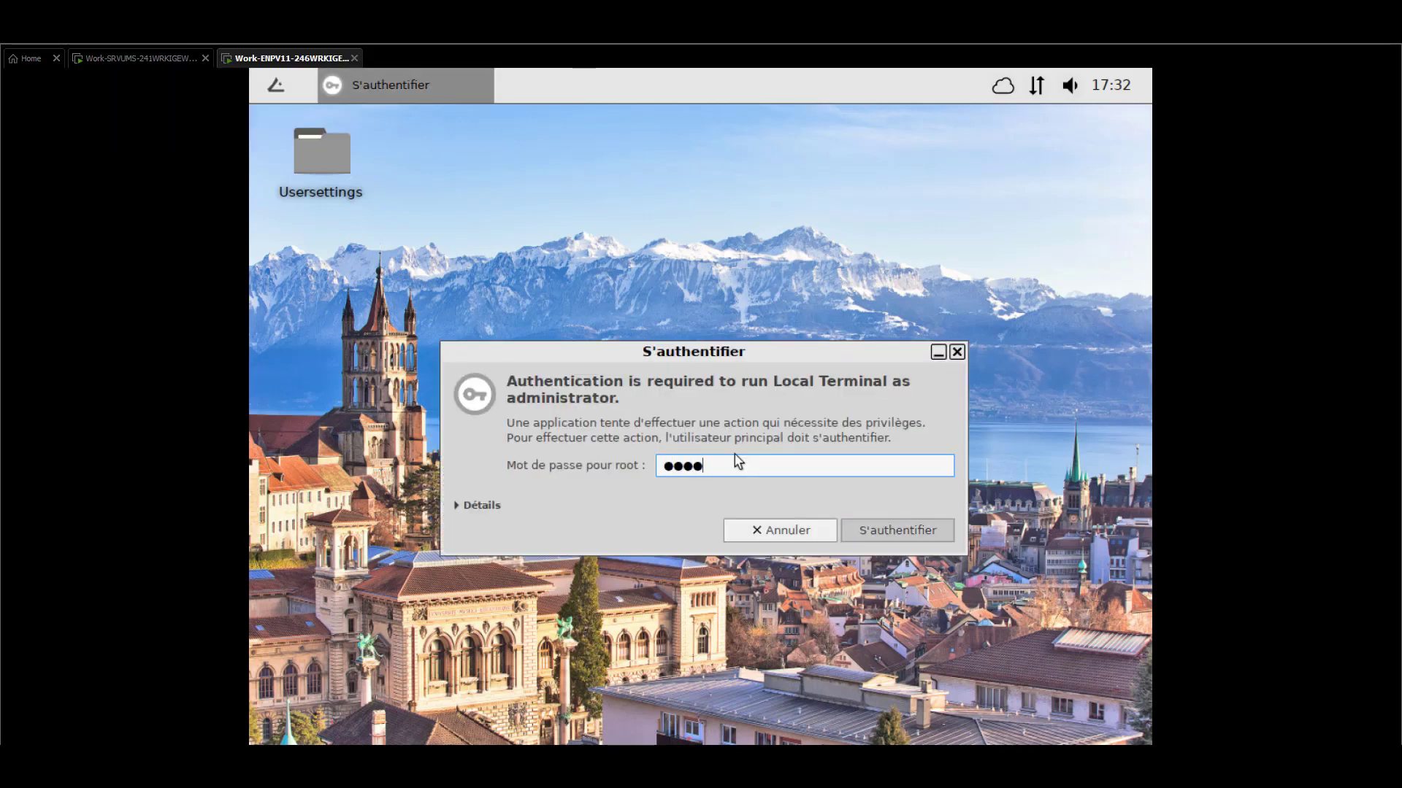
pyautogui.press('Return')
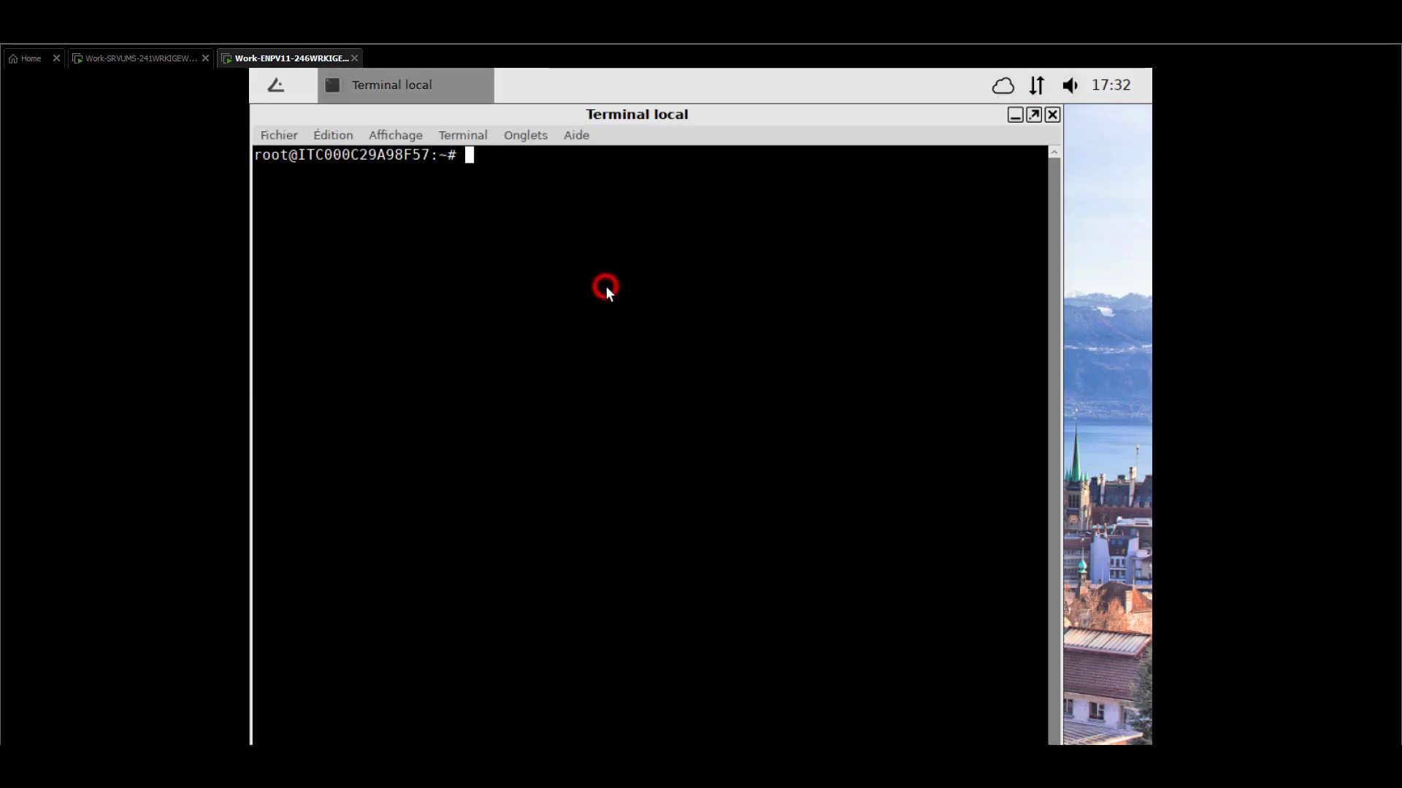
pyautogui.write('cd /wfs/')
pyautogui.press('Return')
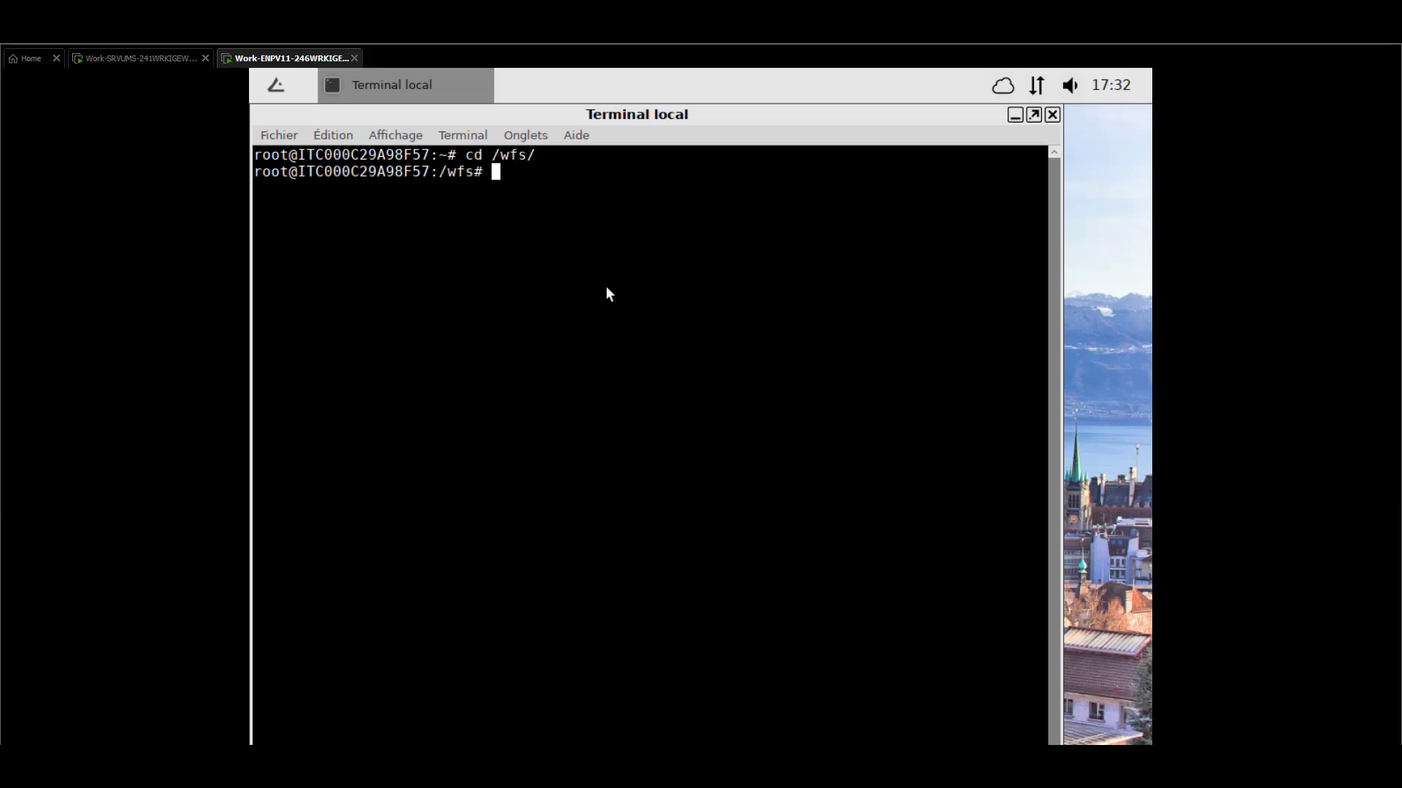
pyautogui.write('ll')
pyautogui.press('Return')
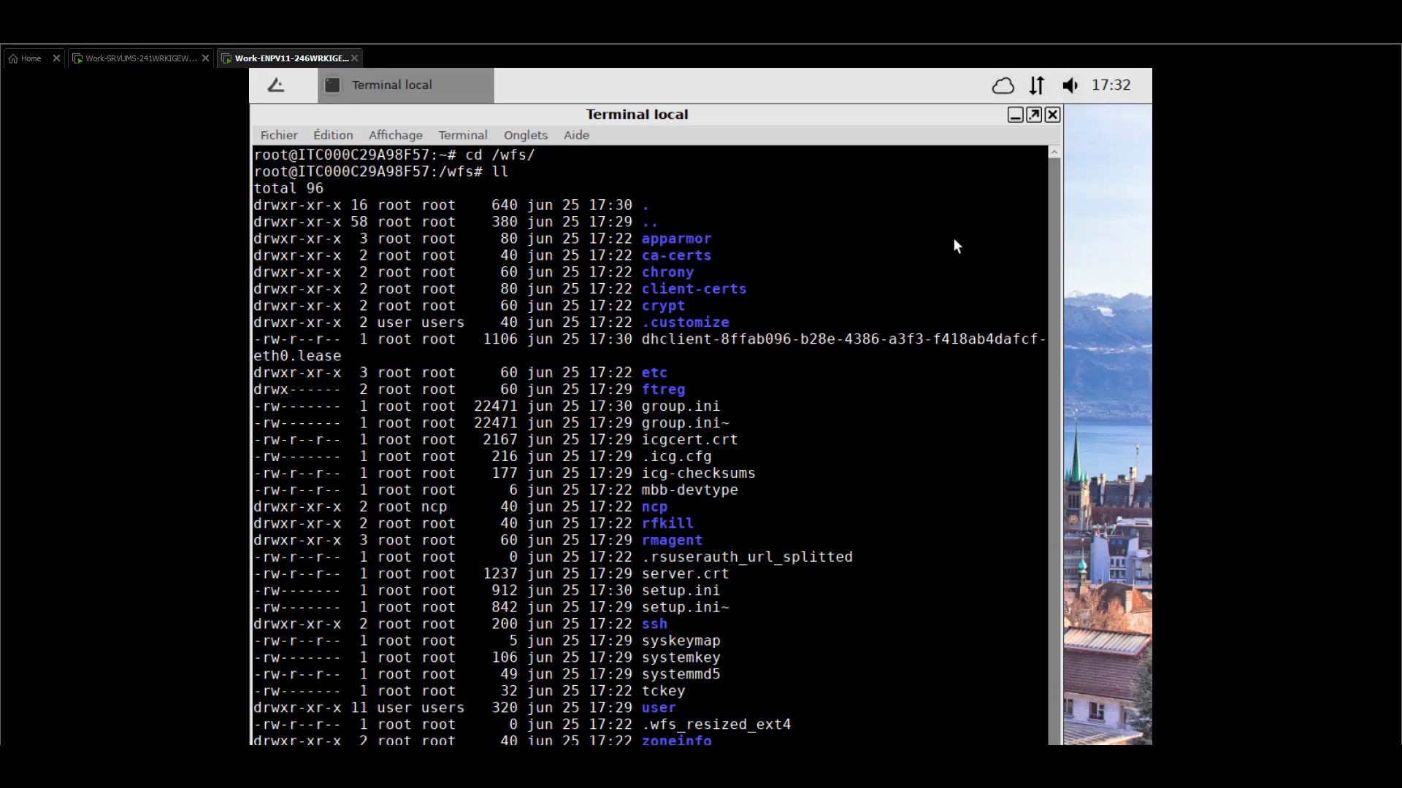
pyautogui.click(1034, 114)
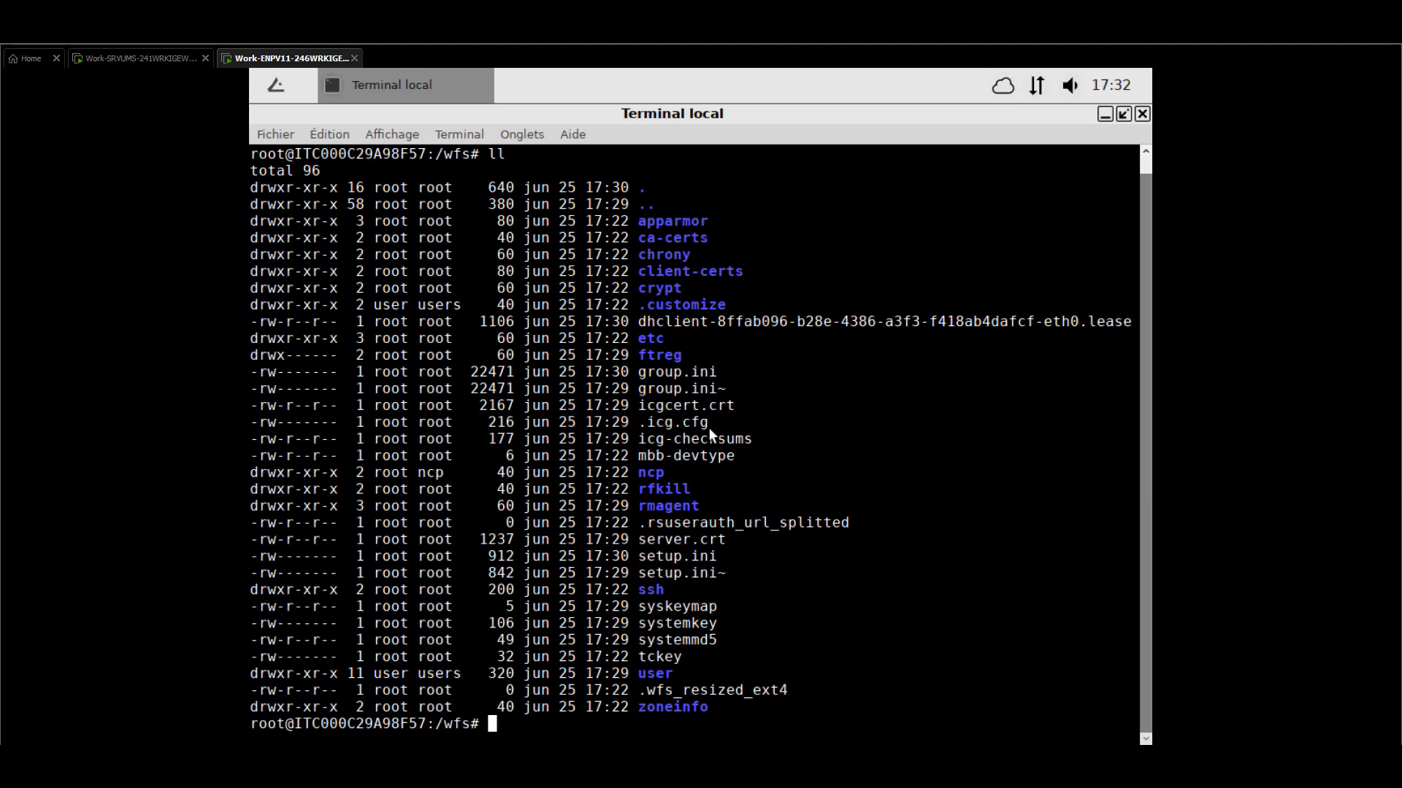
# Delete icgcert.crt, .icg.cfg and icg-checksums from /wfs, then reboot the device
pyautogui.write('rm ')
pyautogui.write('icg')
pyautogui.write('c')
pyautogui.press('Tab')
pyautogui.press('Return')
pyautogui.write('rn')
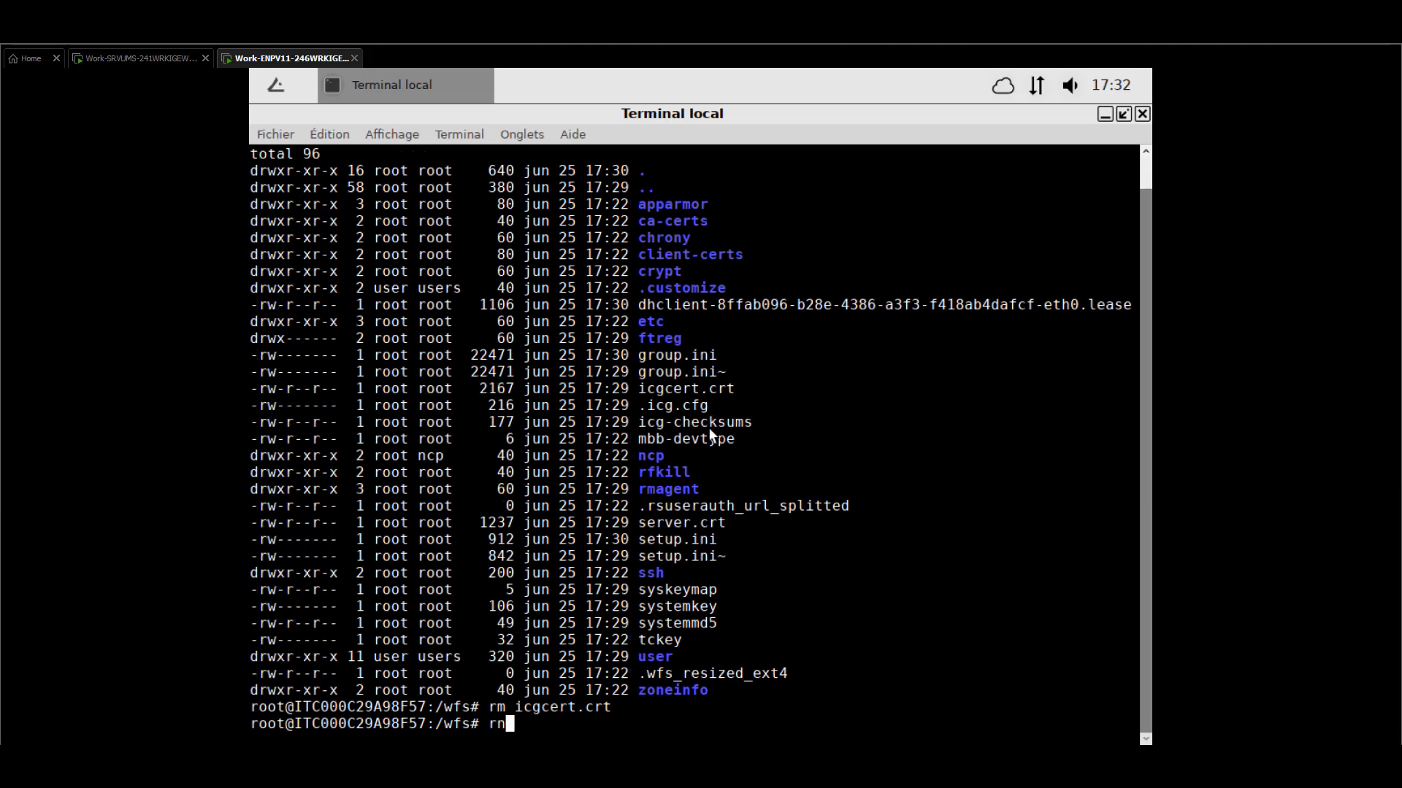
pyautogui.press('BackSpace')
pyautogui.write('m .icg')
pyautogui.press('Tab')
pyautogui.press('Return')
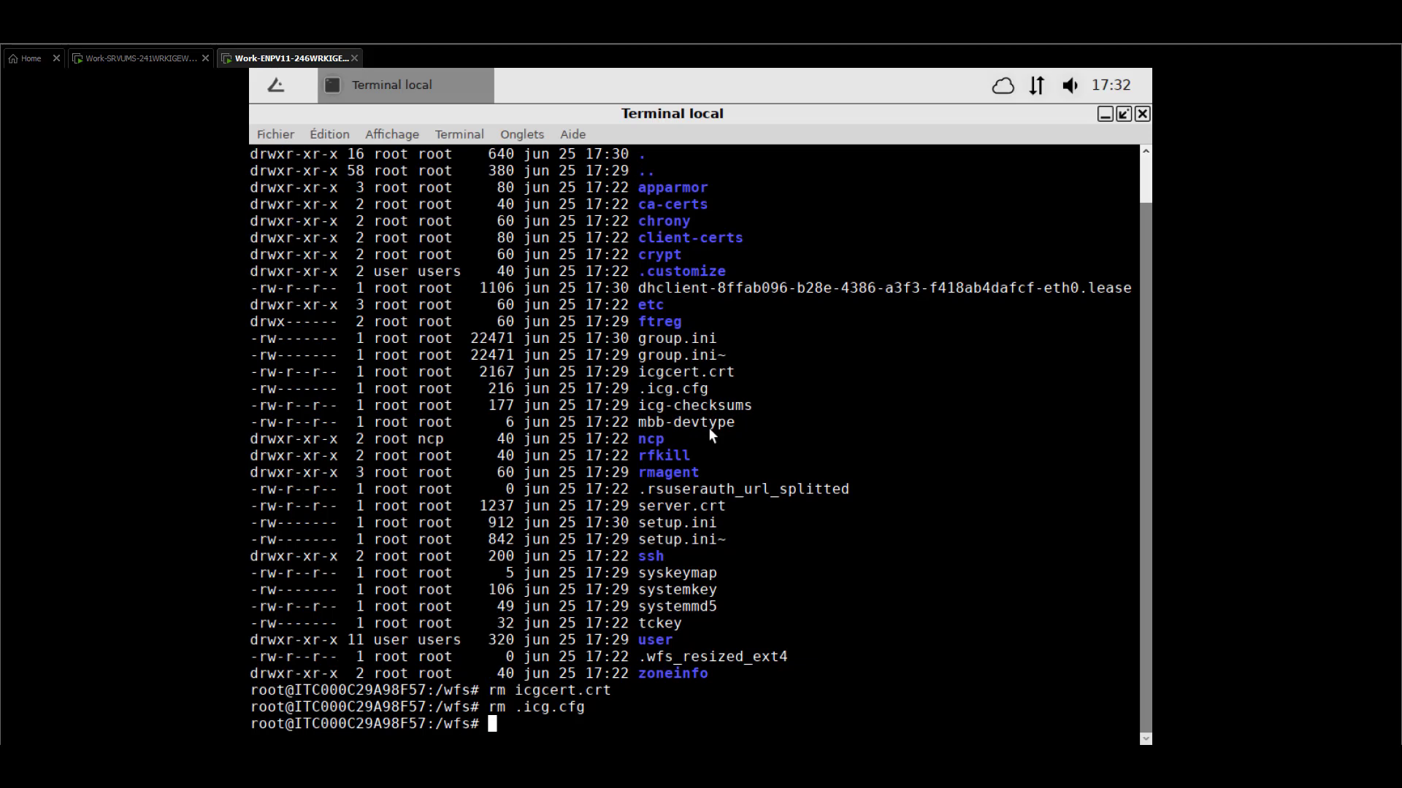
pyautogui.write('rm icg')
pyautogui.press('Tab')
pyautogui.press('Return')
pyautogui.write('reboot')
pyautogui.press('Return')
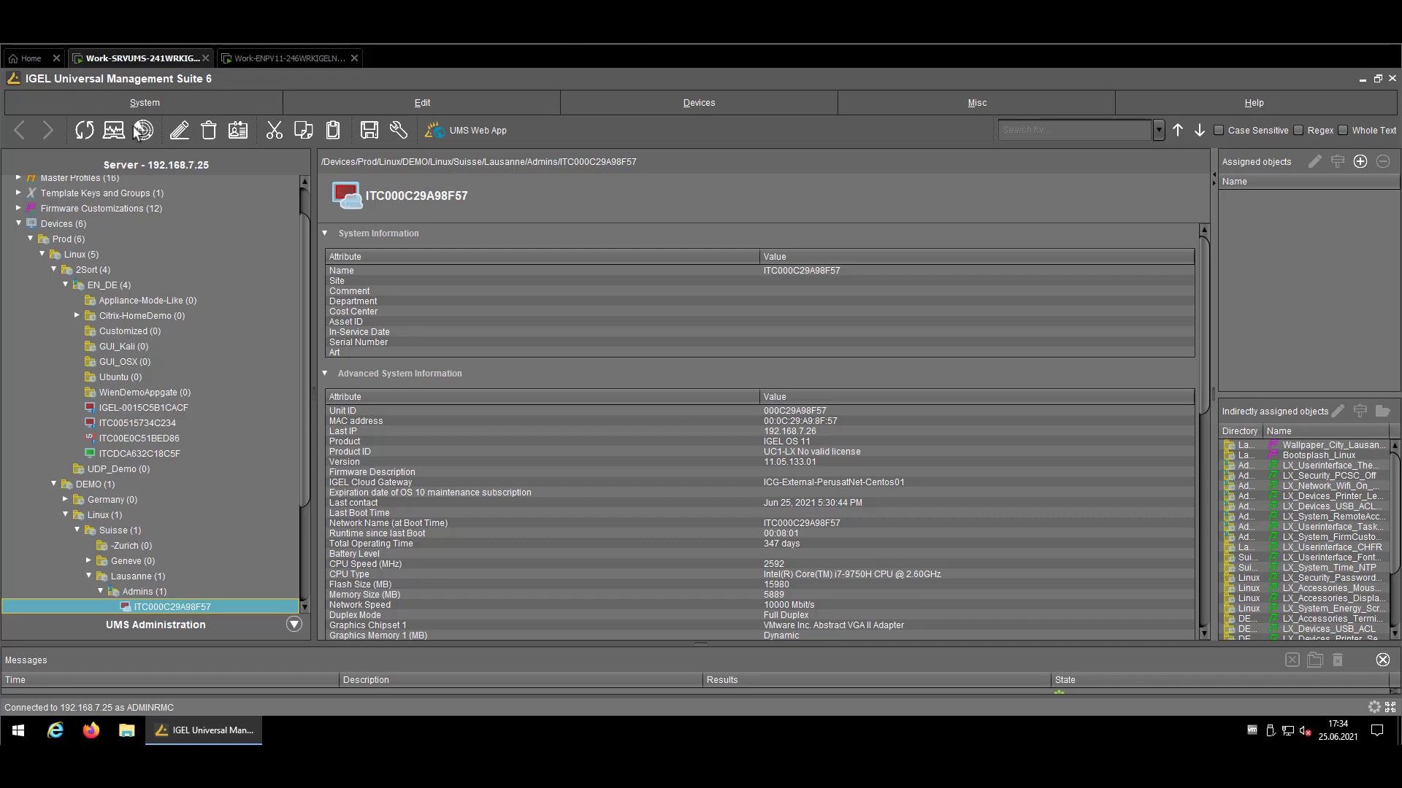
# Scan for devices and register ITC000C29A98F57 into the Prod/Linux/2Sort/EN_DE folder
pyautogui.click(145, 131)
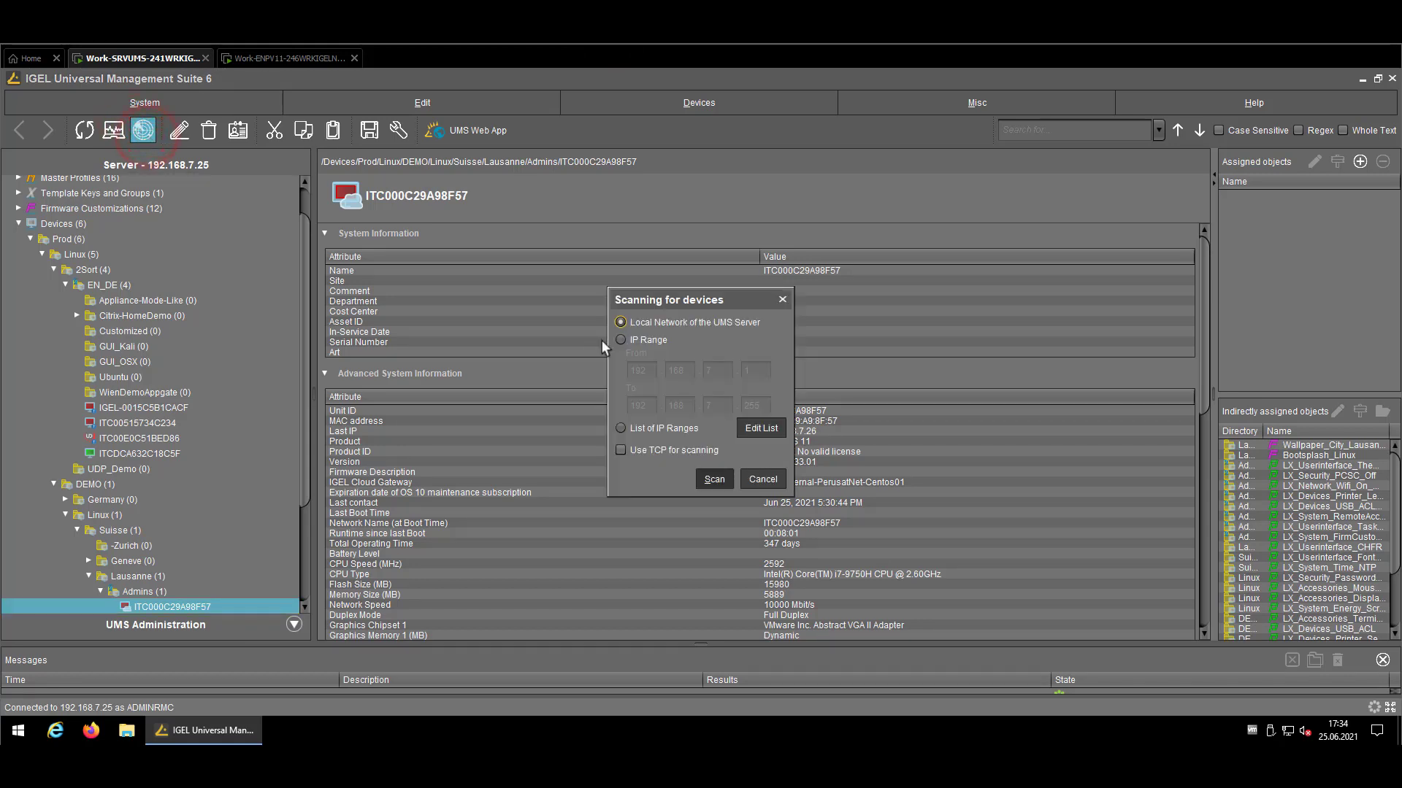
pyautogui.click(714, 479)
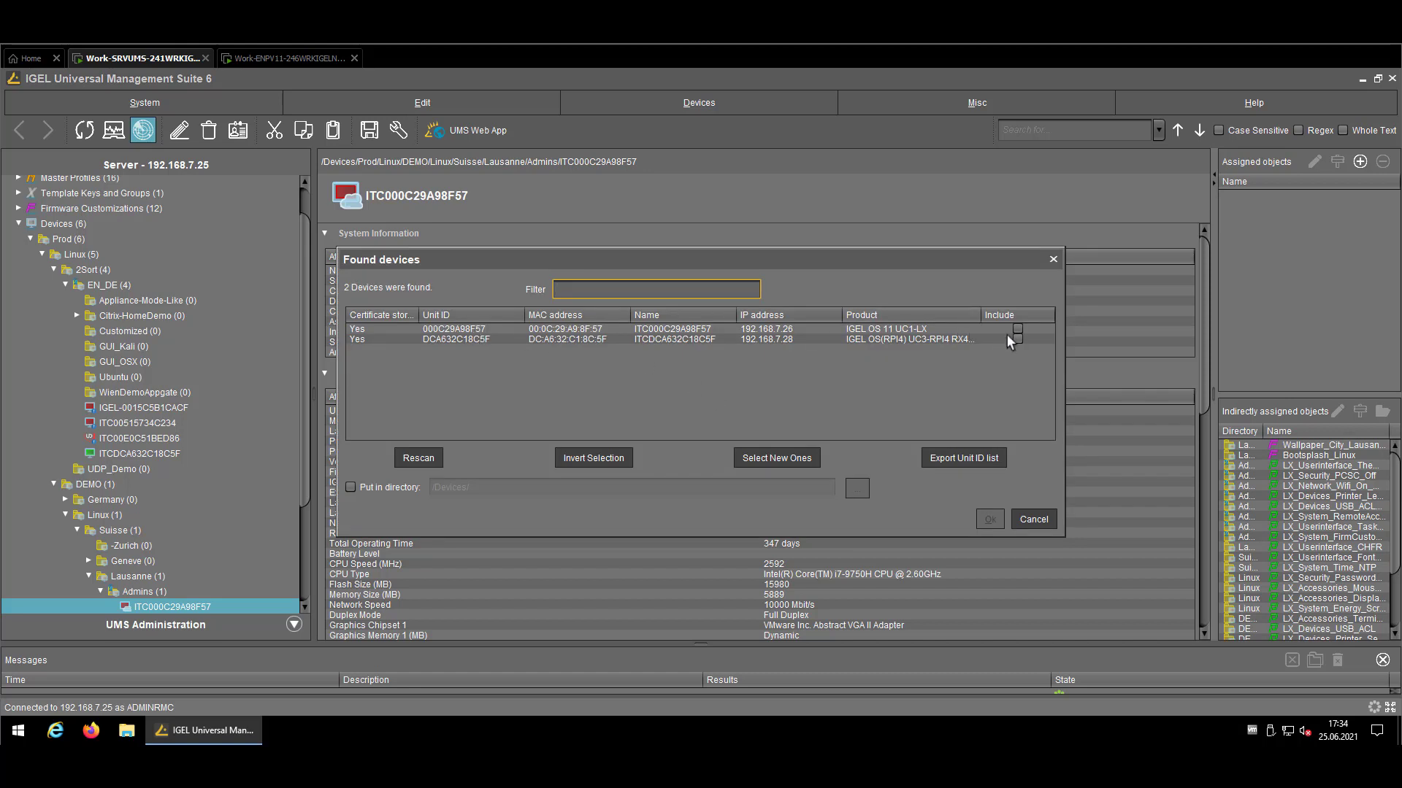
pyautogui.click(1018, 330)
pyautogui.click(402, 488)
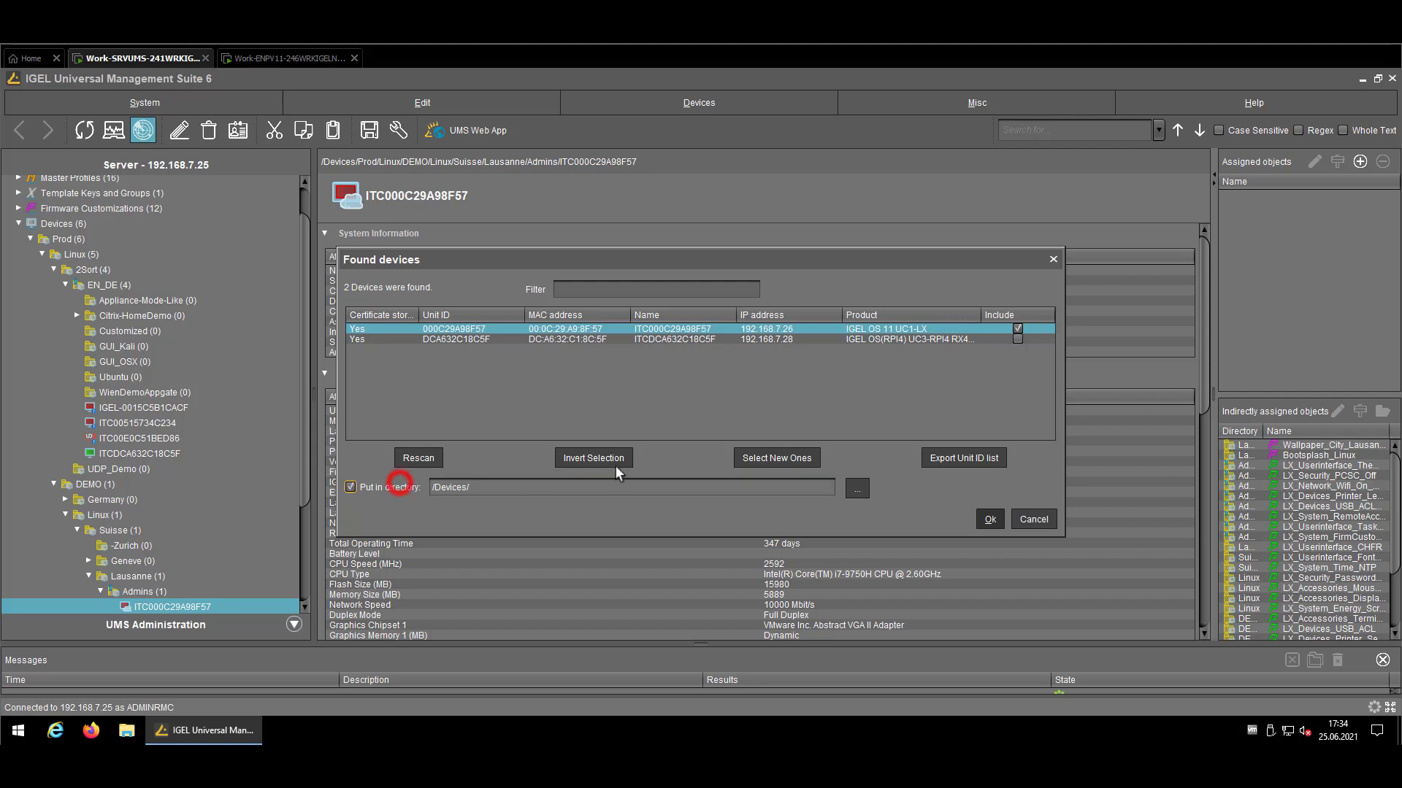
pyautogui.click(857, 488)
pyautogui.click(660, 340)
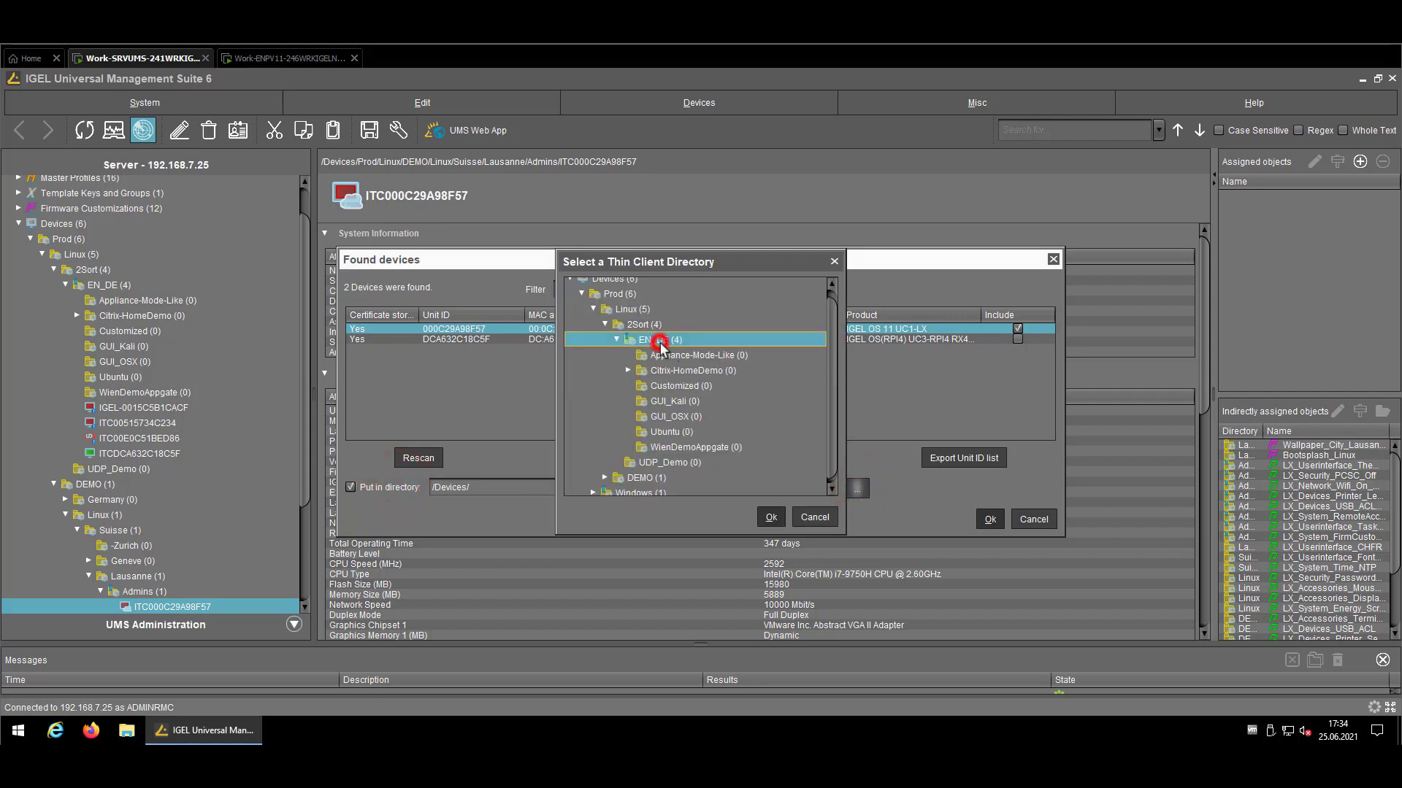
pyautogui.click(778, 517)
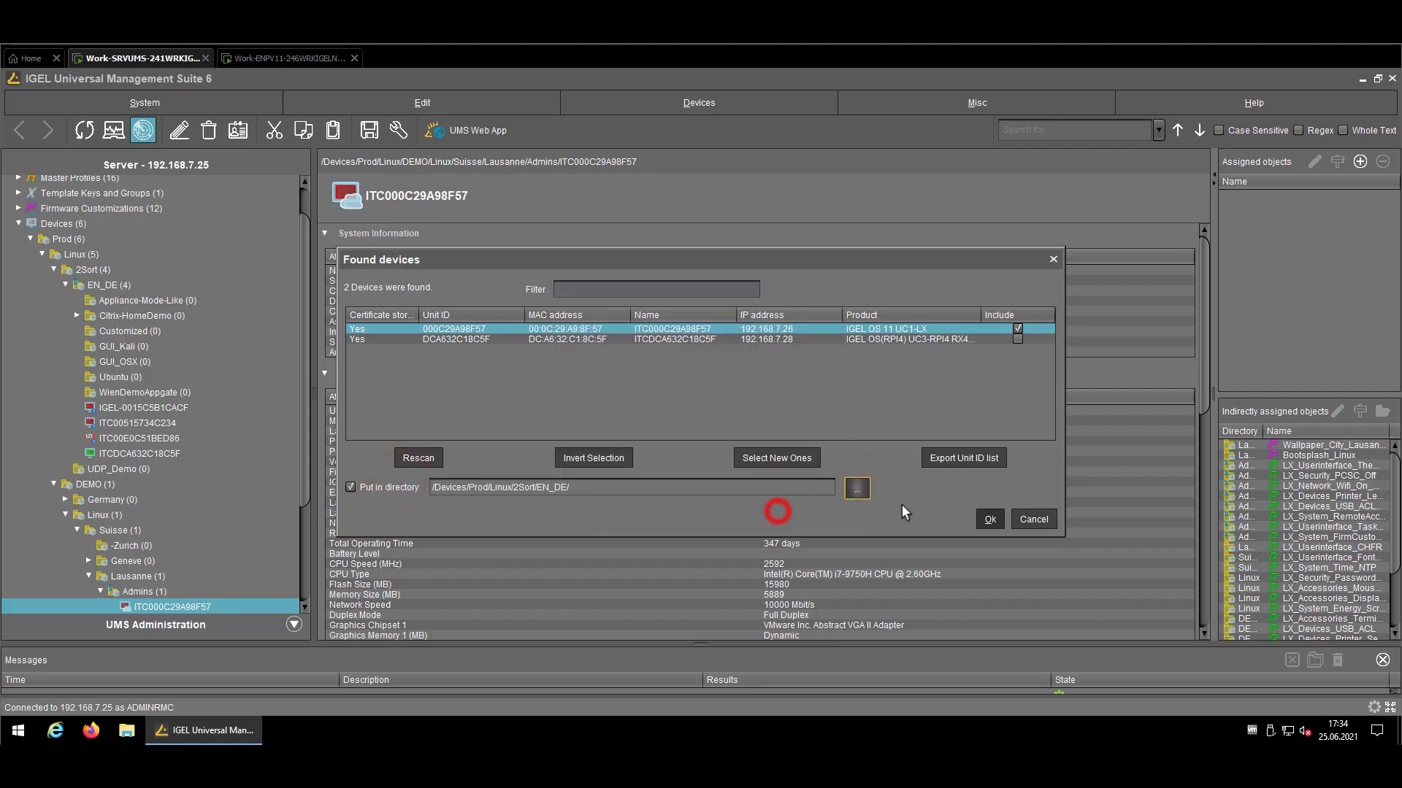
pyautogui.click(990, 519)
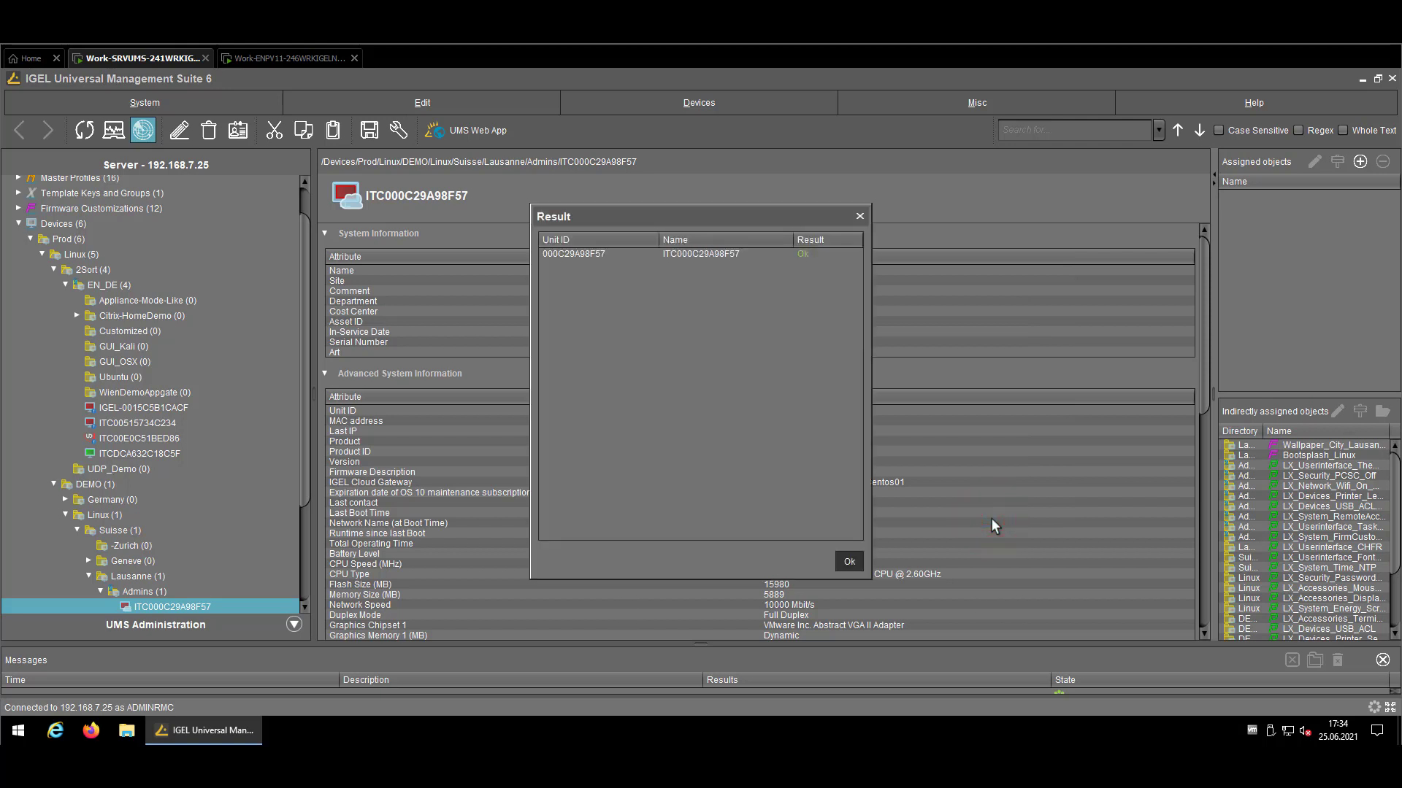
pyautogui.click(847, 563)
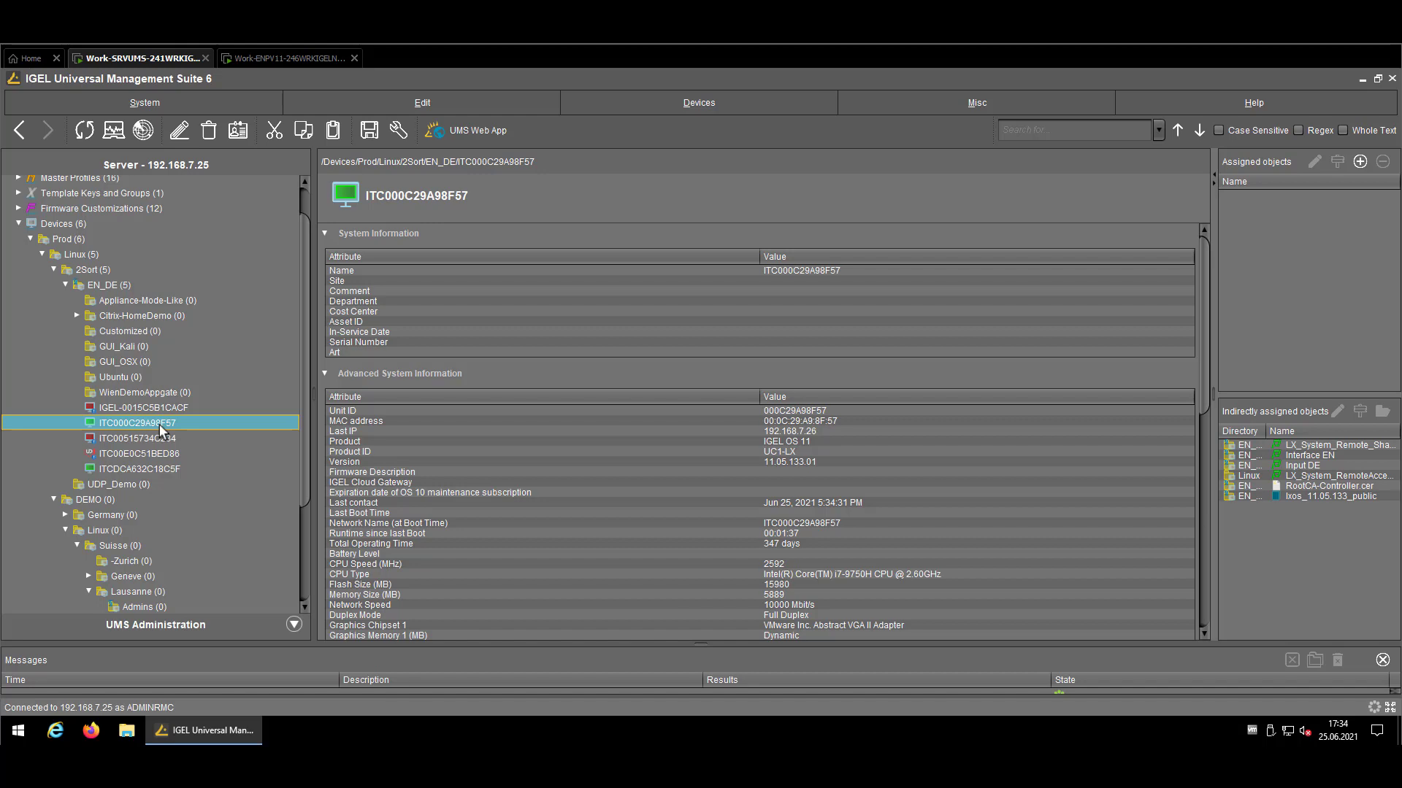
# Use the device's ICG Configuration menu to send ICG-External-PerusatNet-Centos01 to ITC000C29A98F57
pyautogui.rightClick(159, 423)
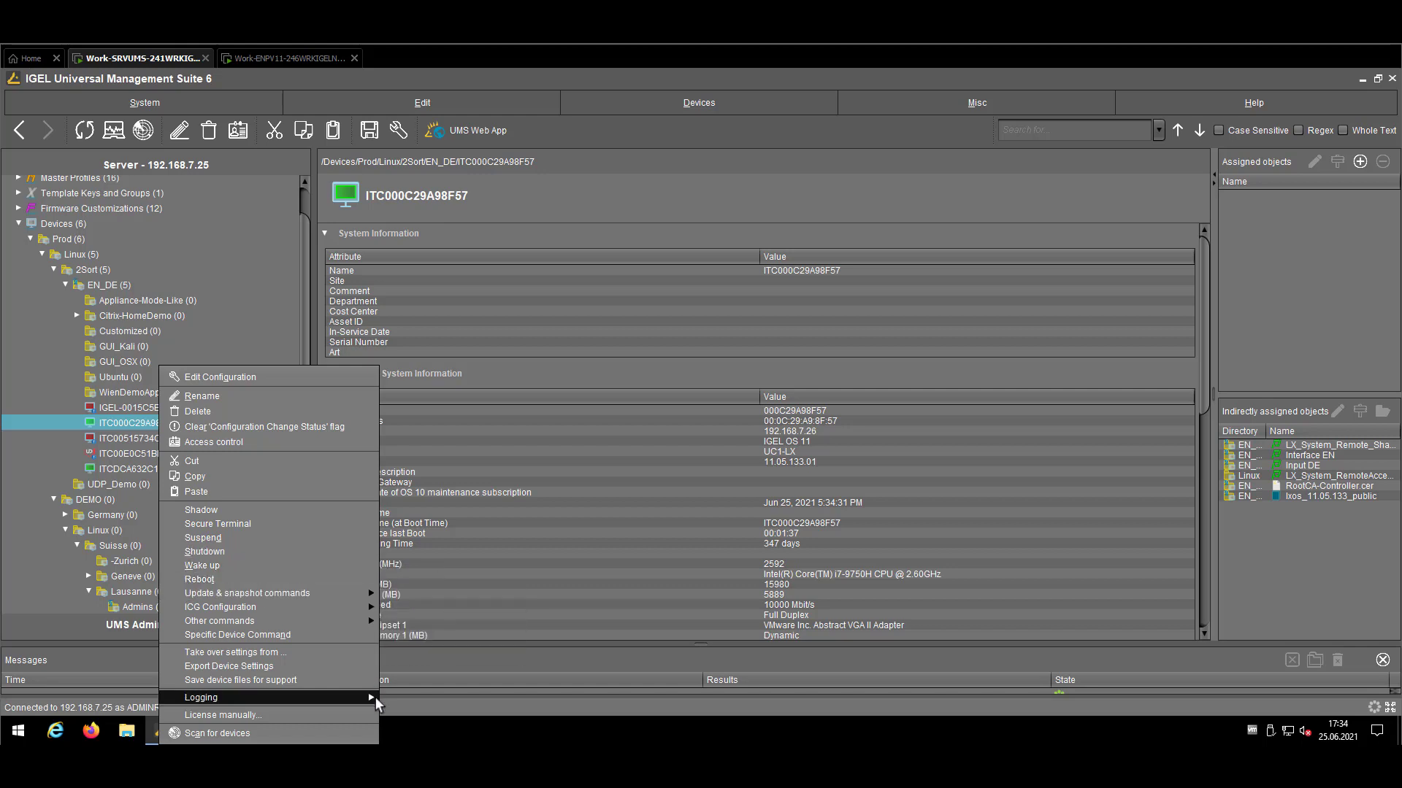
pyautogui.moveTo(374, 698)
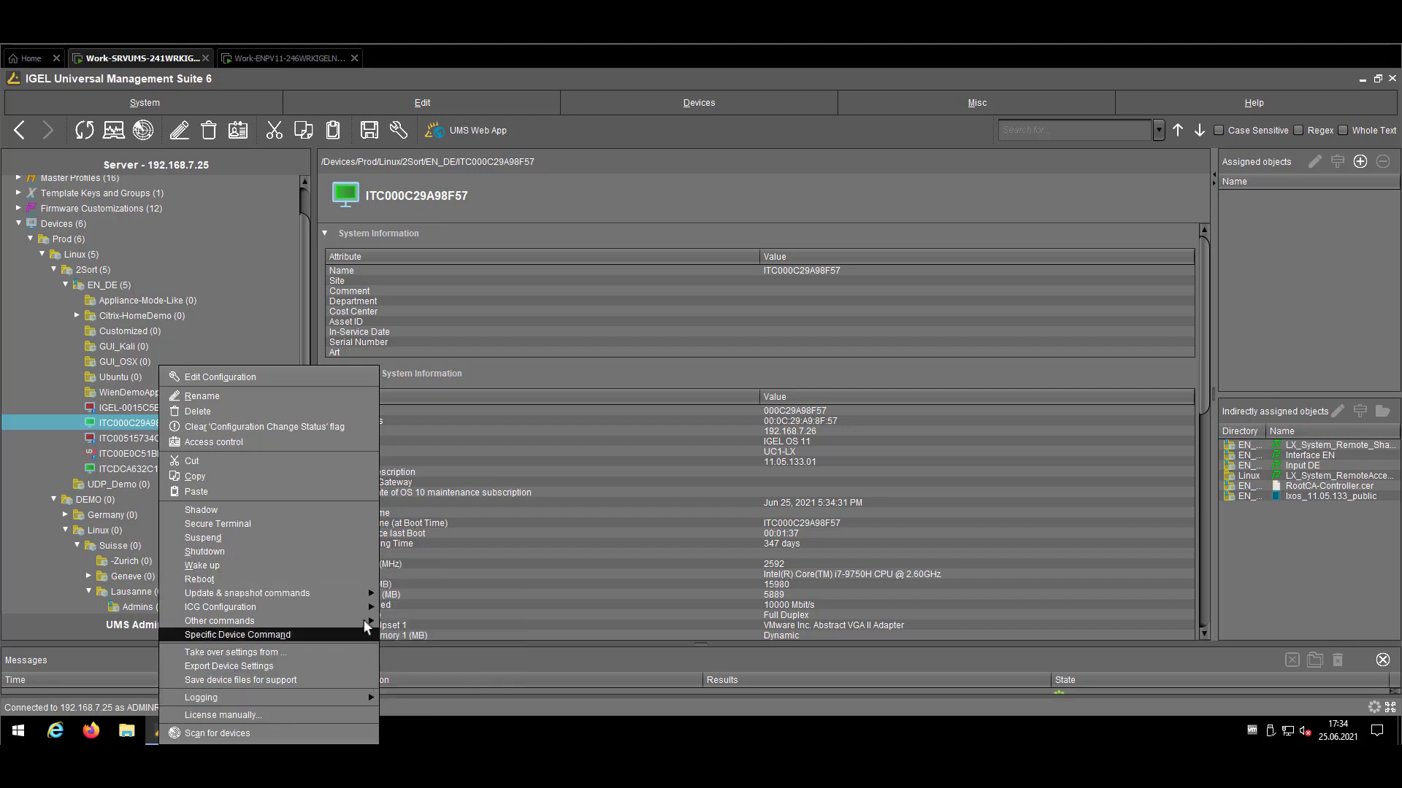
pyautogui.moveTo(363, 606)
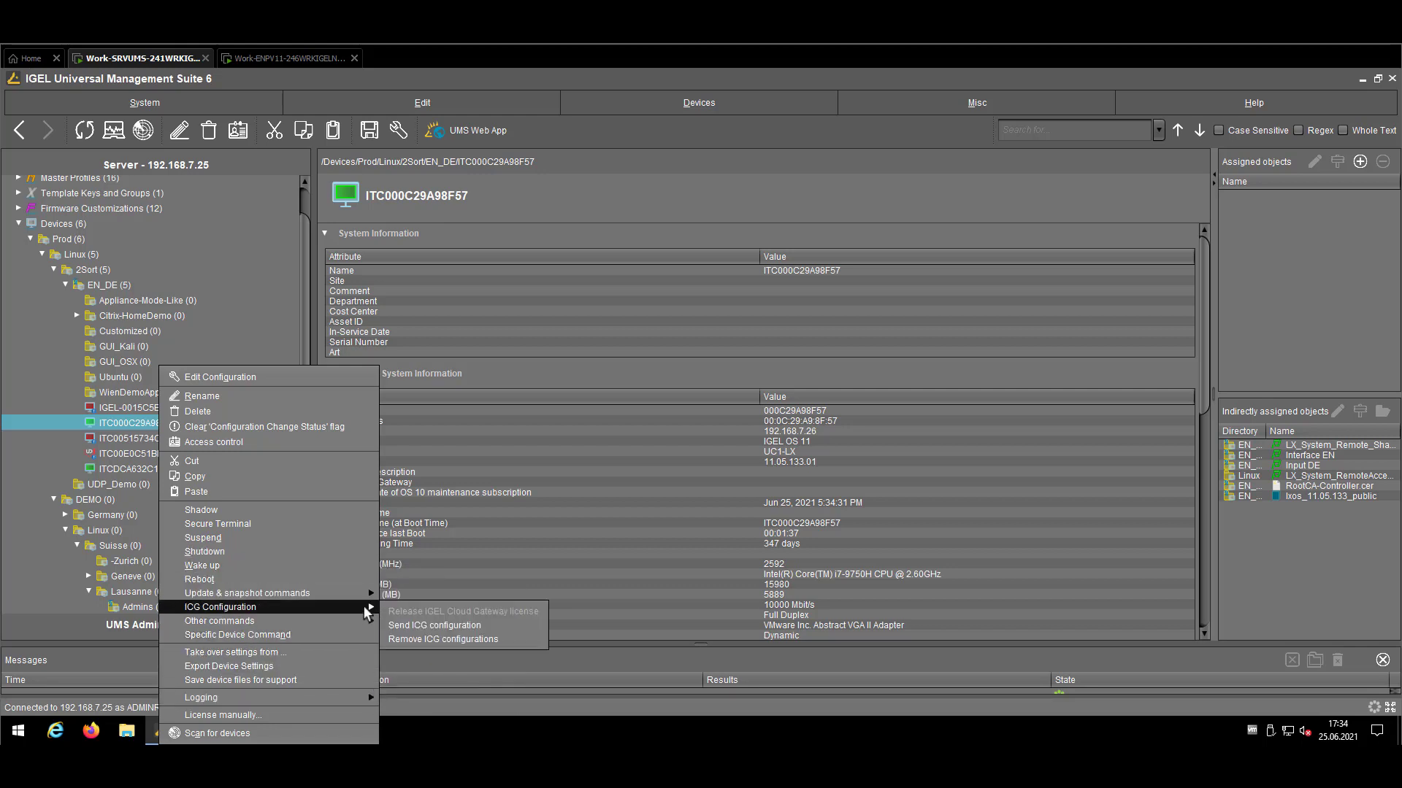
pyautogui.click(506, 621)
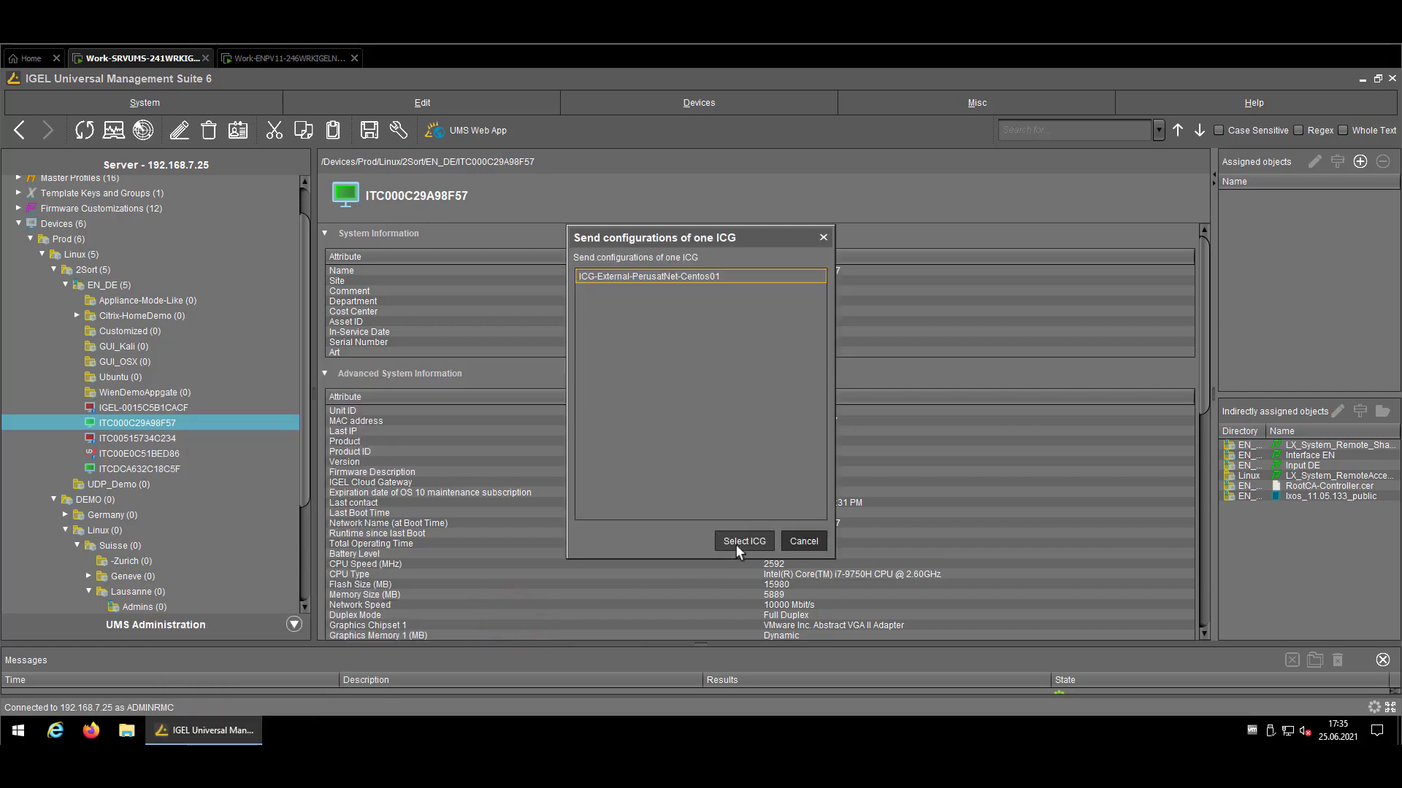
pyautogui.click(736, 545)
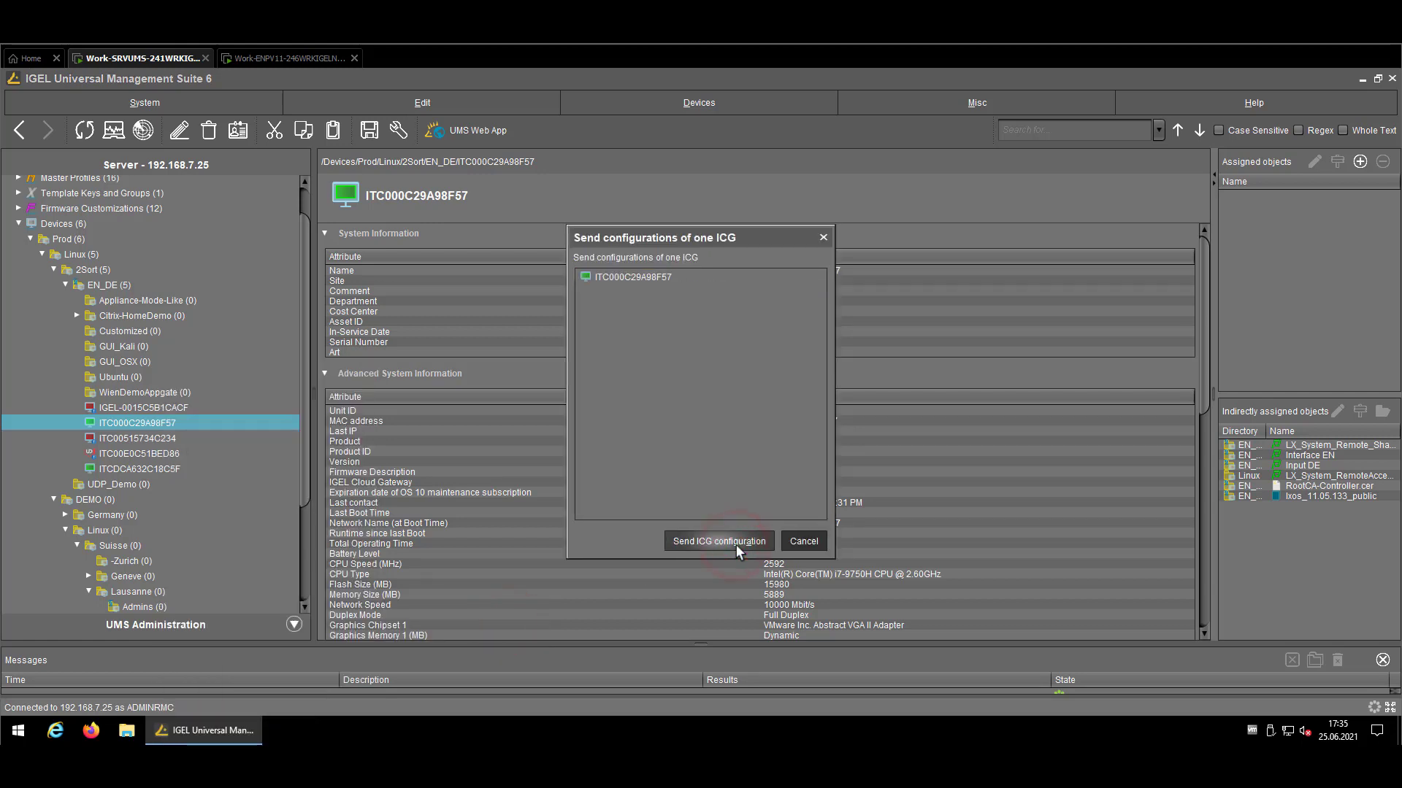
pyautogui.click(735, 544)
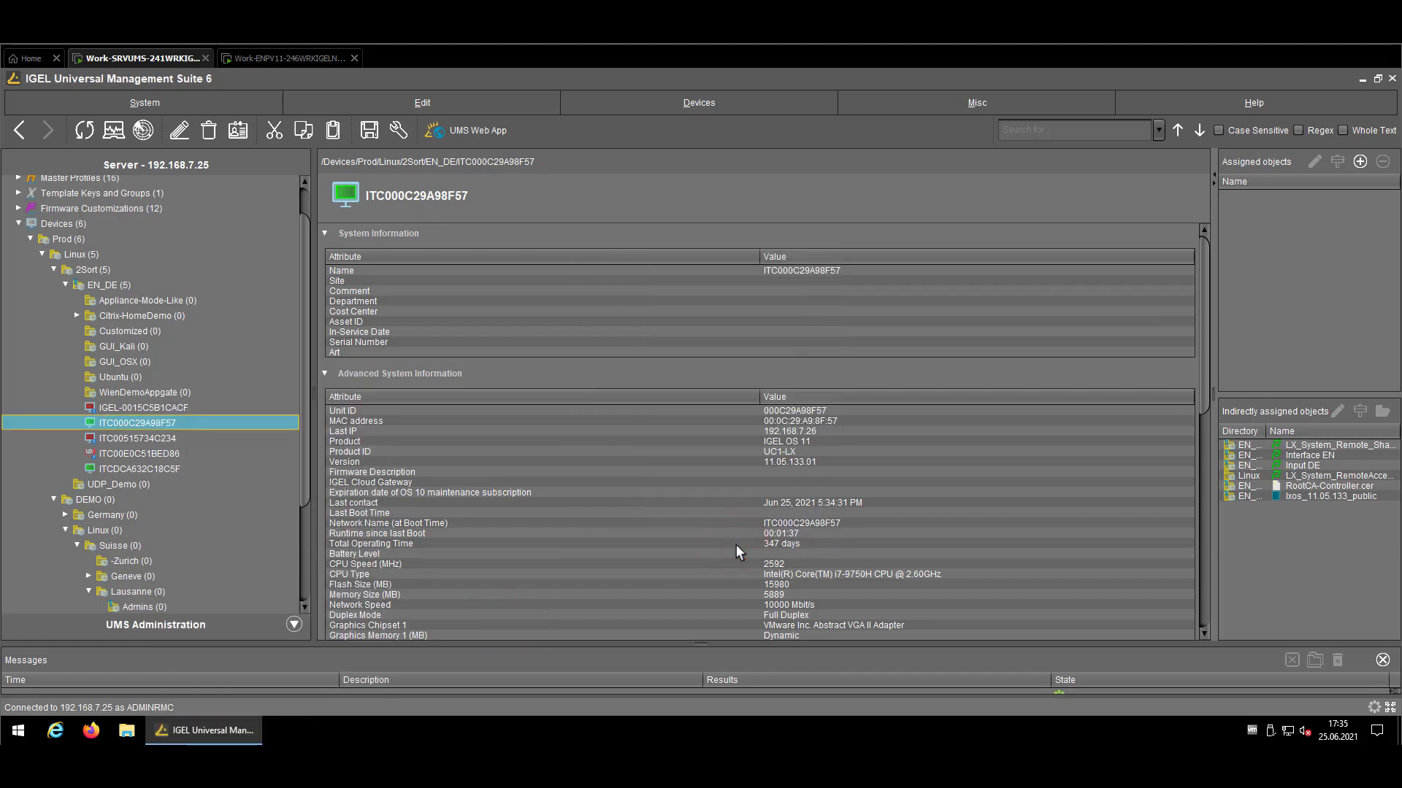
# Check the endpoint's ICG connection notice, then refresh the device in UMS
pyautogui.click(261, 60)
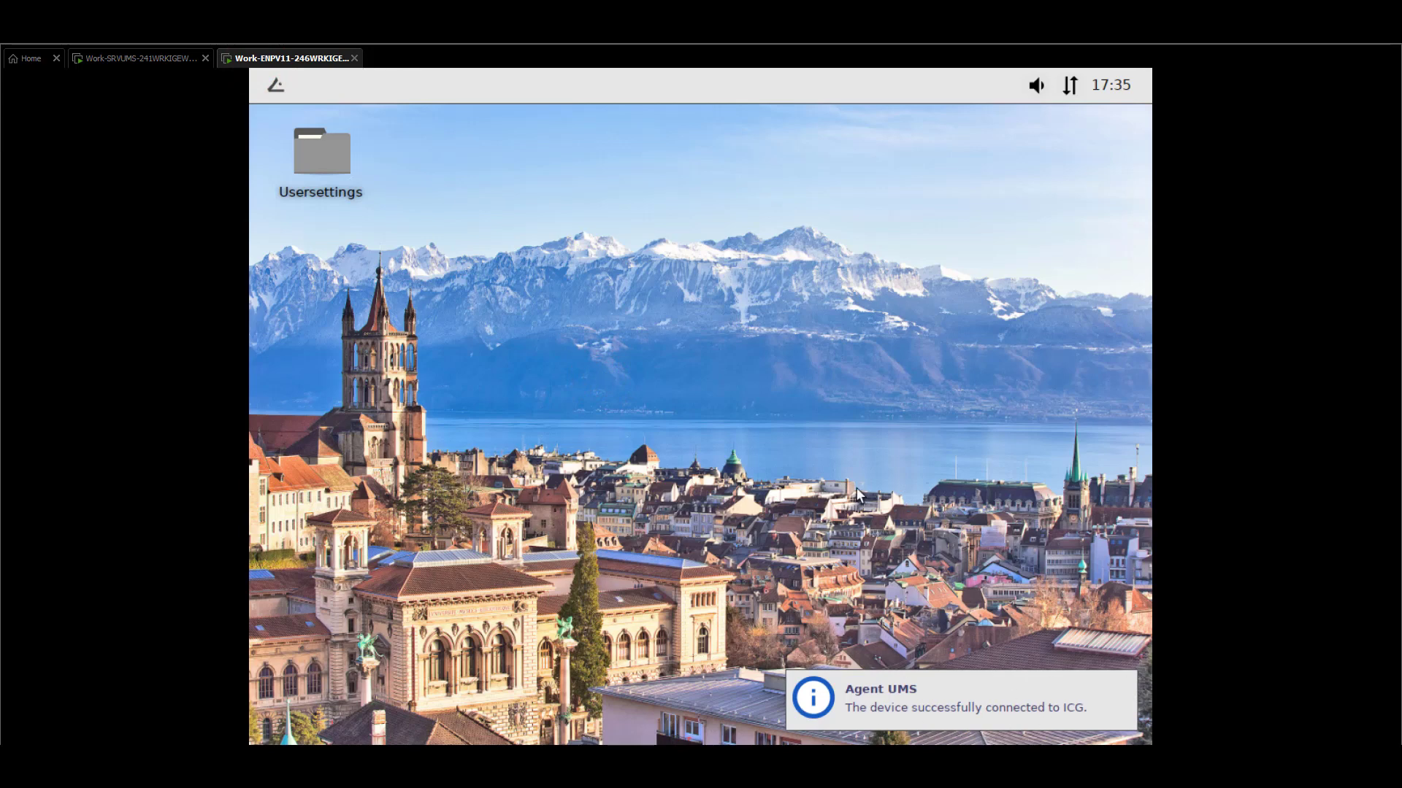
pyautogui.click(129, 61)
pyautogui.click(88, 137)
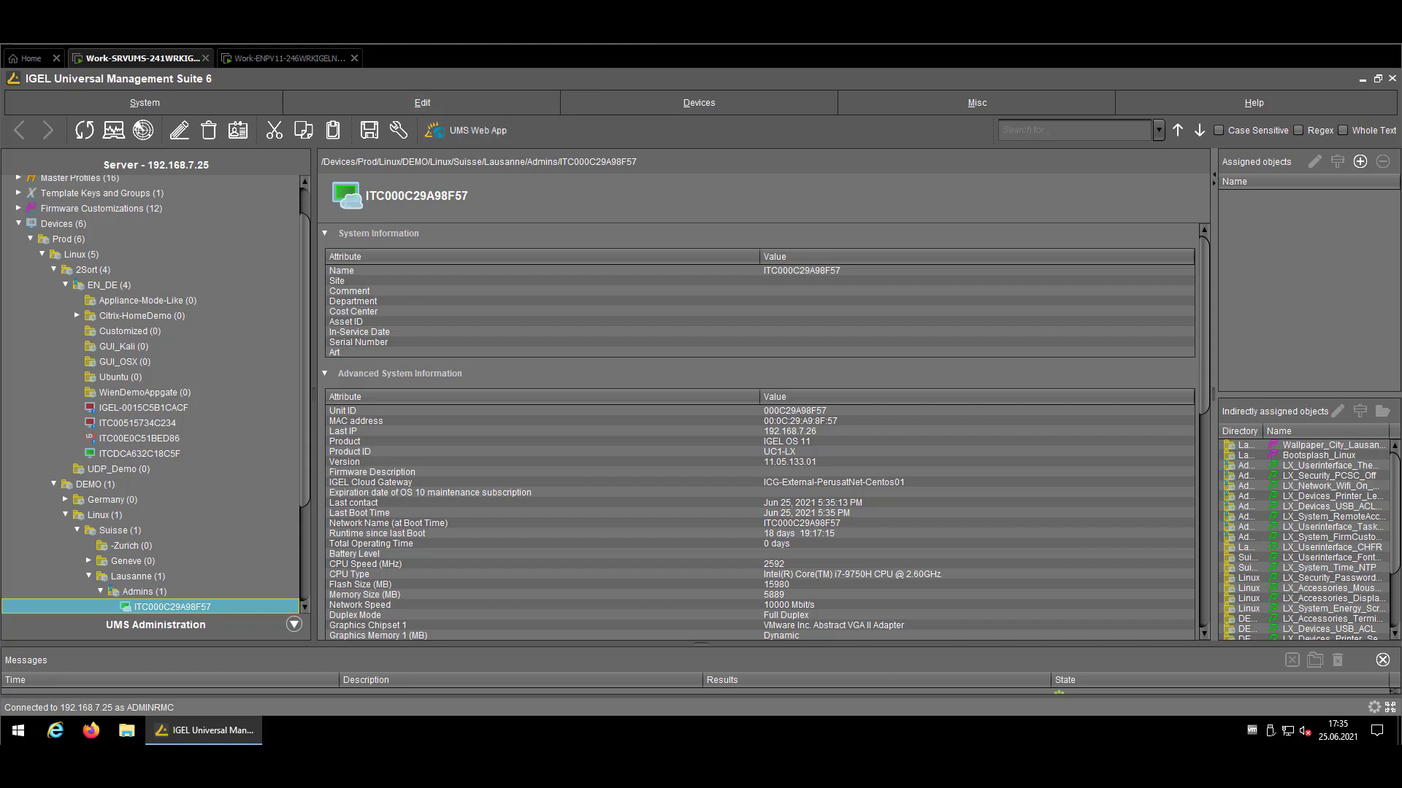
# Delete the 'Last boot of the device was via IGEL Cloud Gateway' default directory rule
pyautogui.click(832, 482)
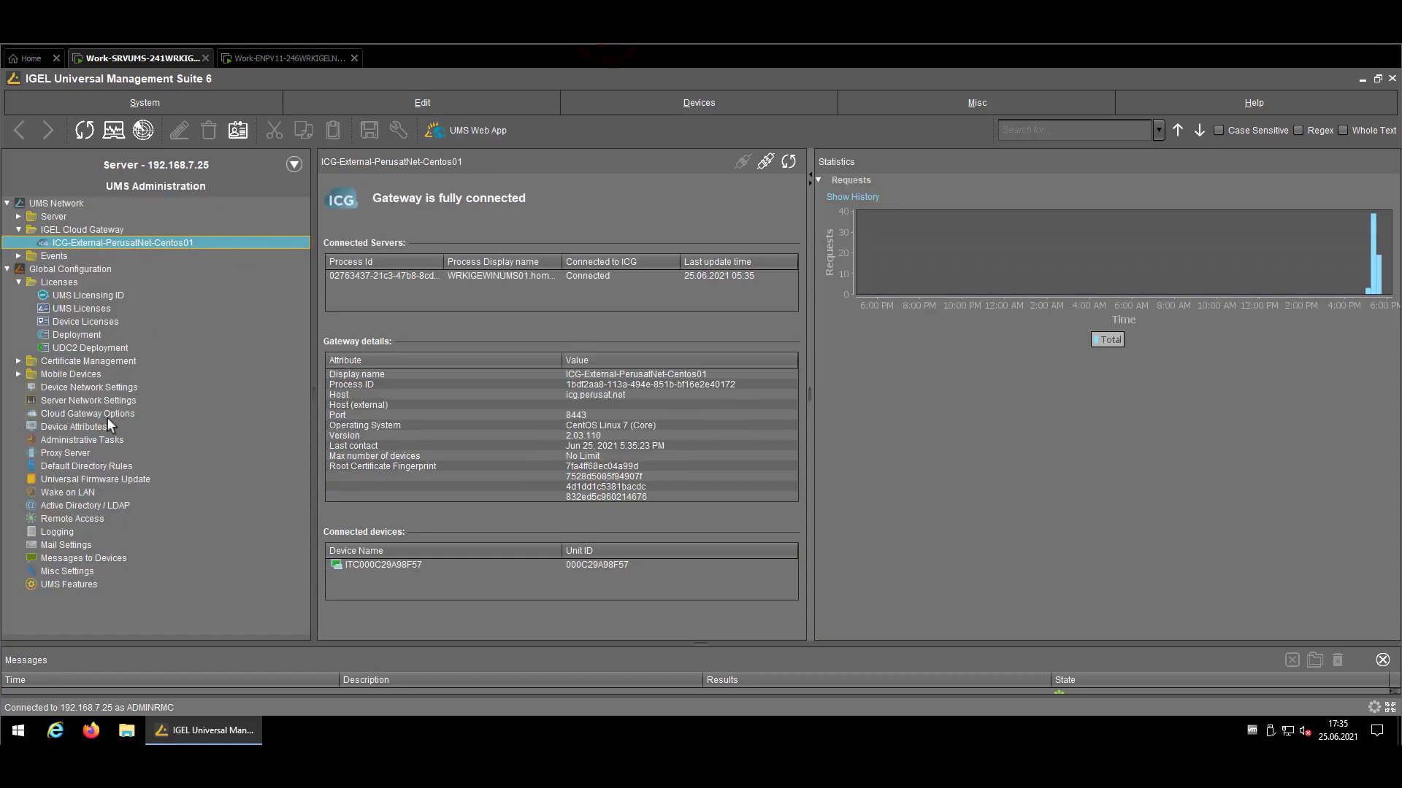
pyautogui.click(83, 465)
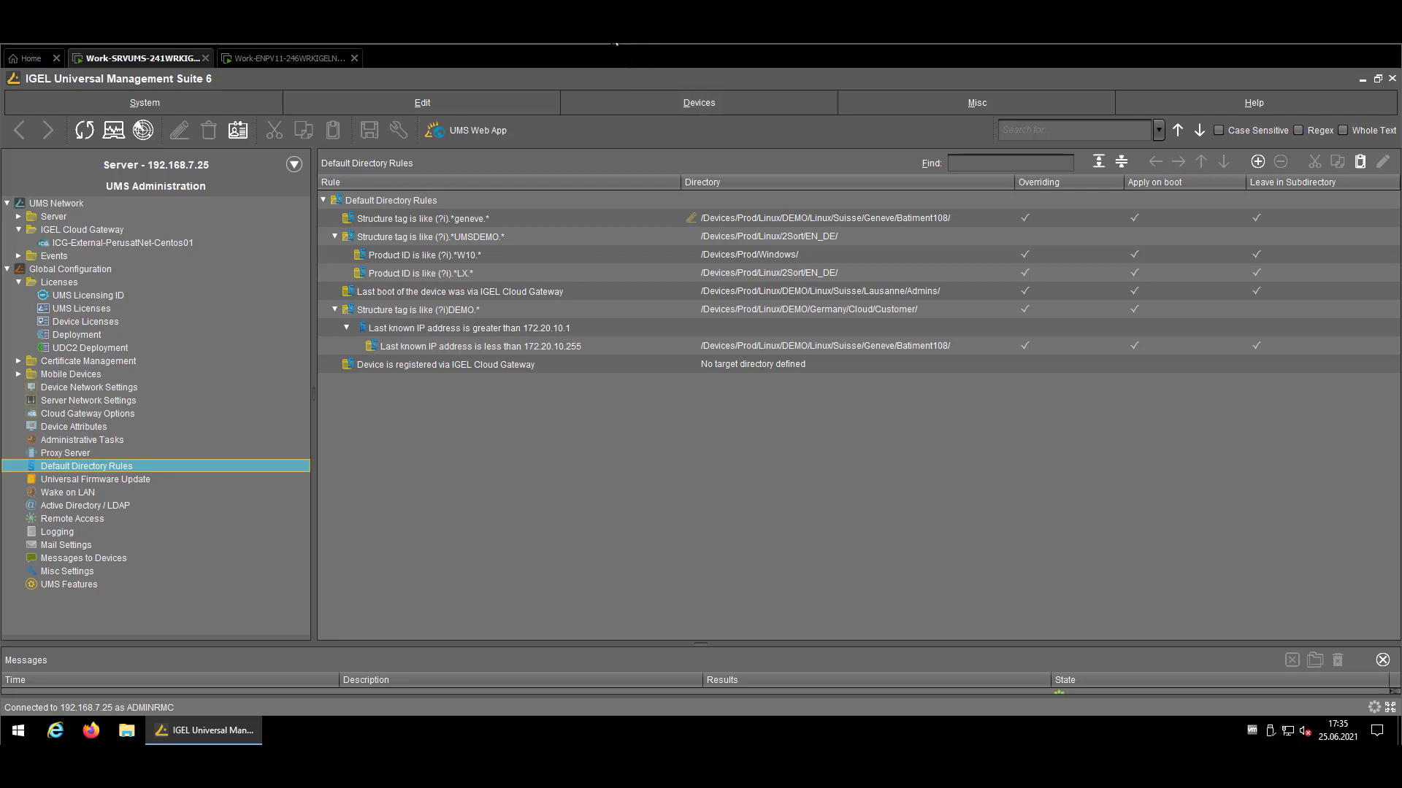
pyautogui.click(819, 291)
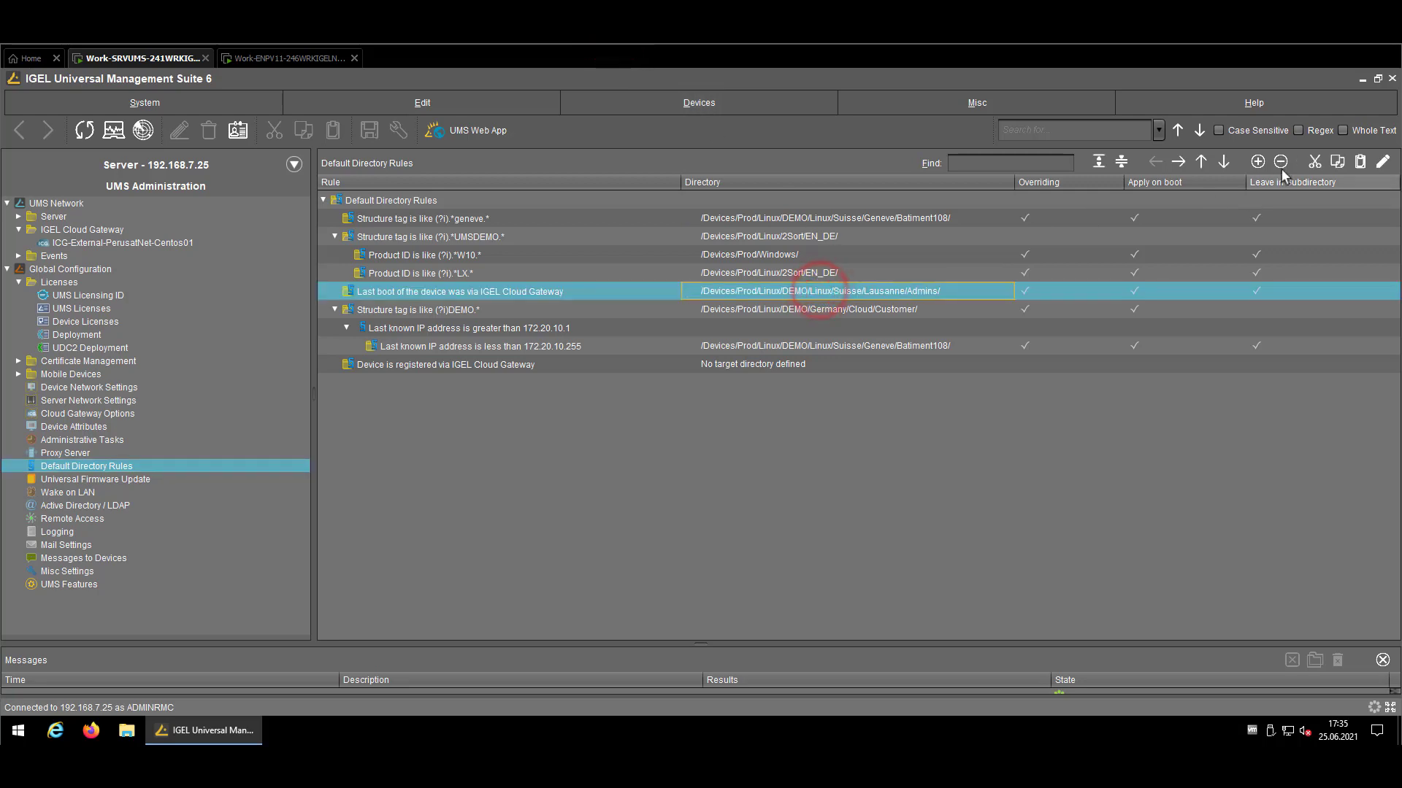
pyautogui.click(1281, 161)
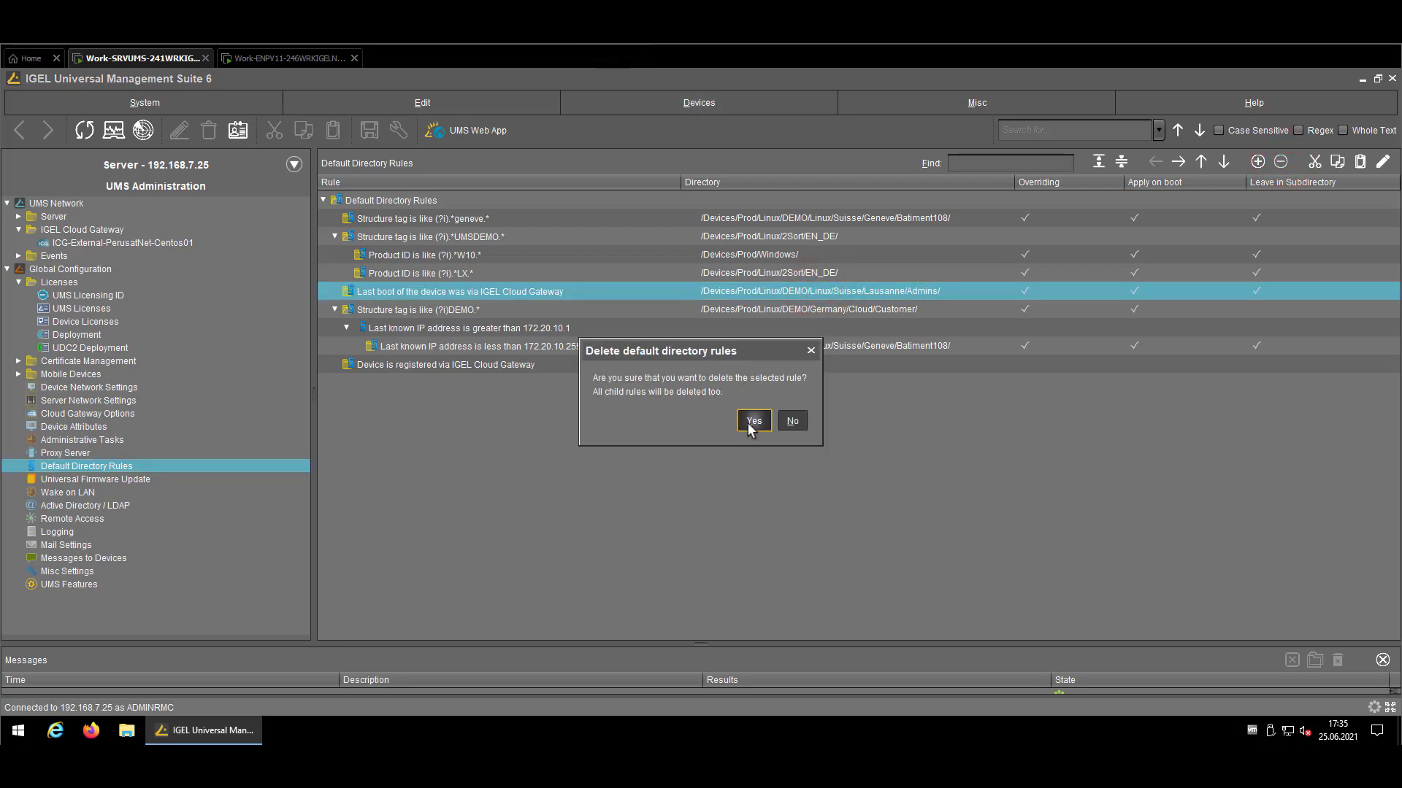
pyautogui.click(750, 422)
pyautogui.click(177, 162)
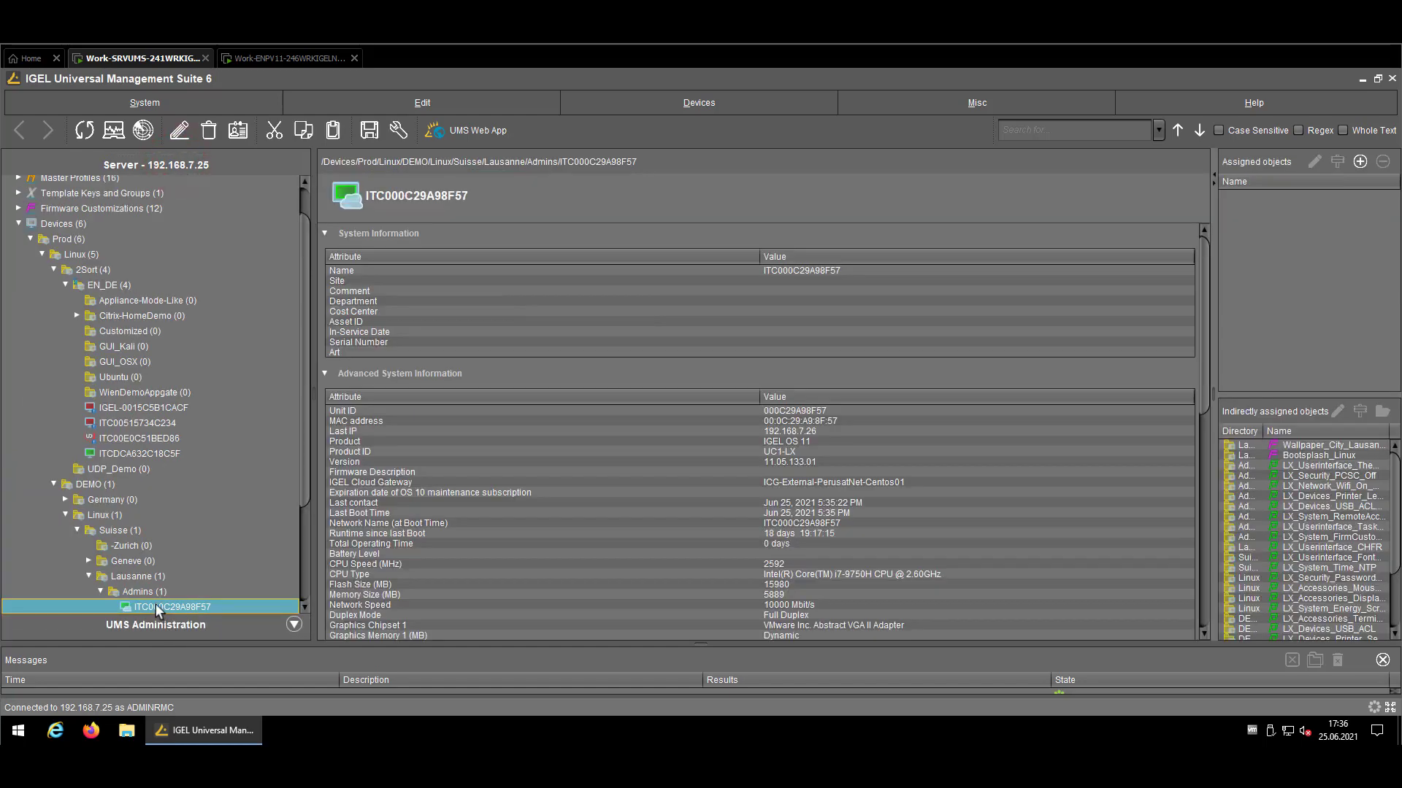
# Open the certificate removal dialog from the Citrix-HomeDemo folder's context menu and dismiss it
pyautogui.rightClick(109, 322)
pyautogui.moveTo(241, 544)
pyautogui.click(450, 477)
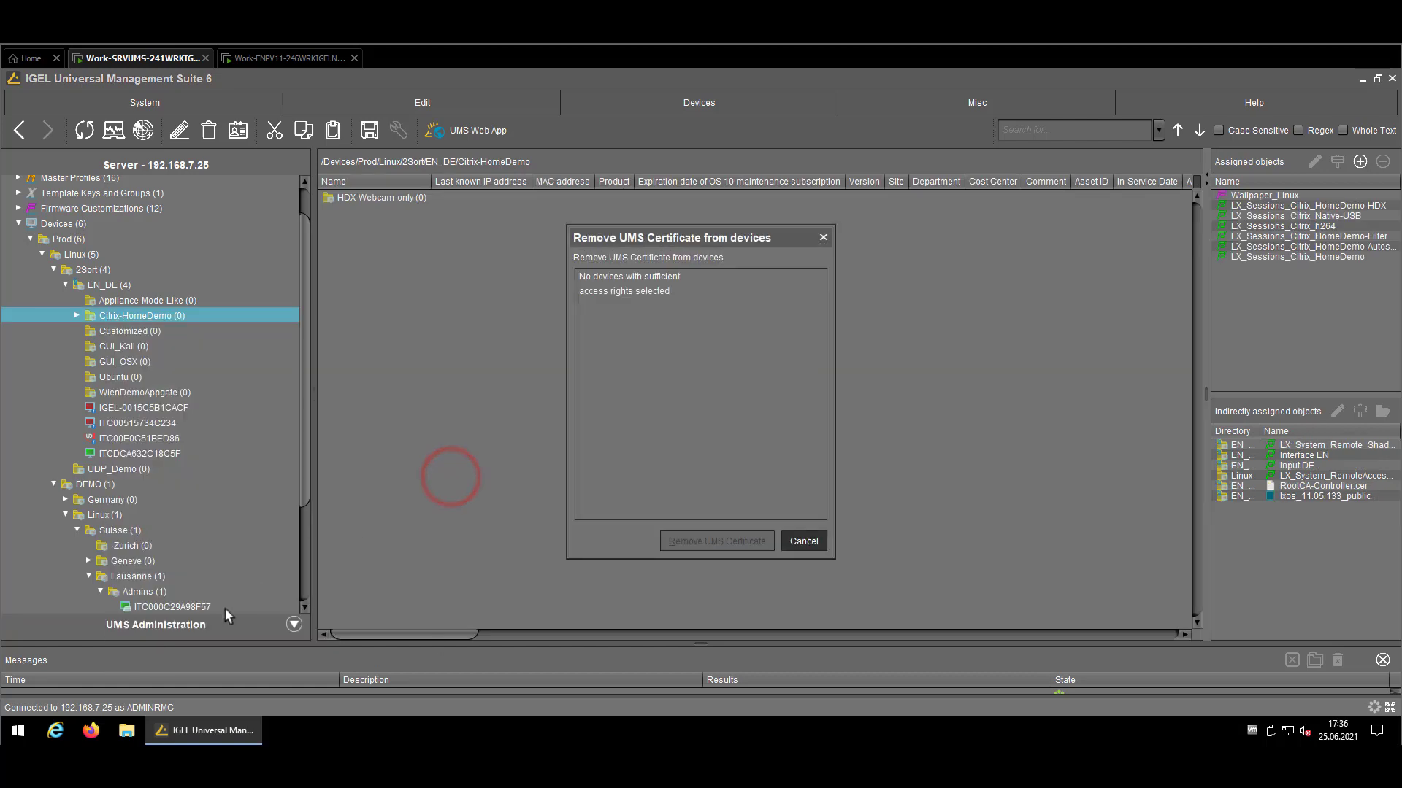
pyautogui.press('Escape')
# Cut ITC000C29A98F57 and paste it into EN_DE, confirming the relocation and applying it now
pyautogui.rightClick(181, 609)
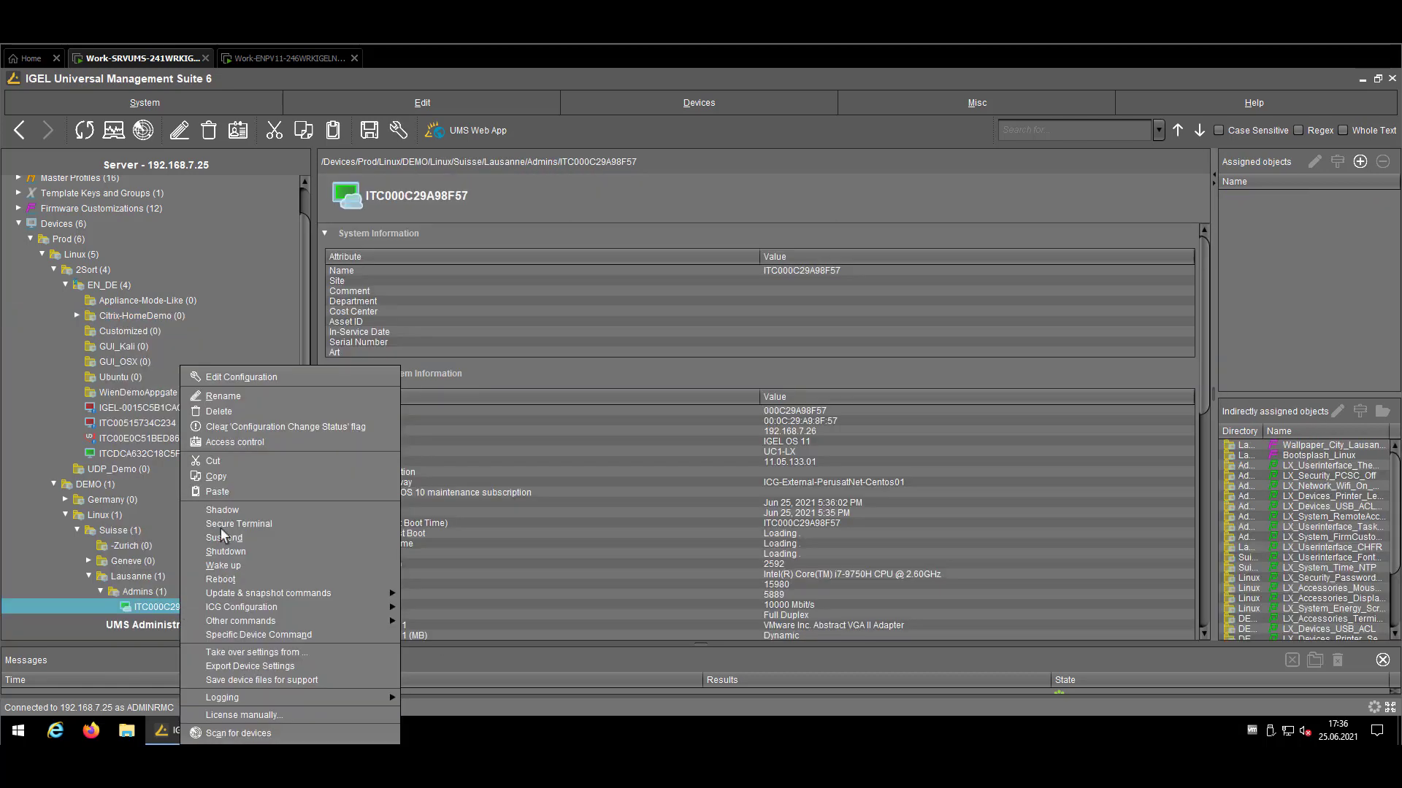
pyautogui.click(232, 461)
pyautogui.click(103, 290)
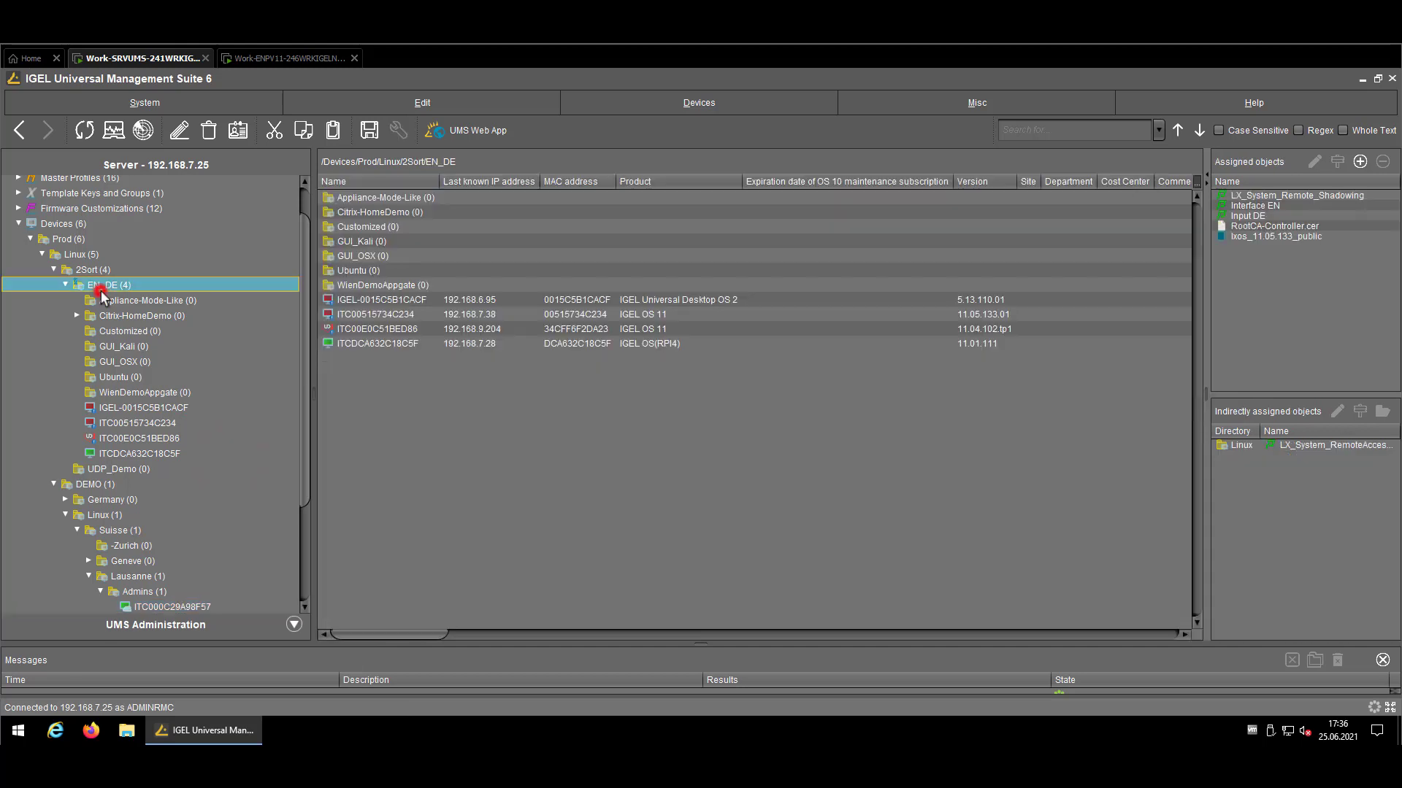
pyautogui.hotkey('ctrl', 'v')
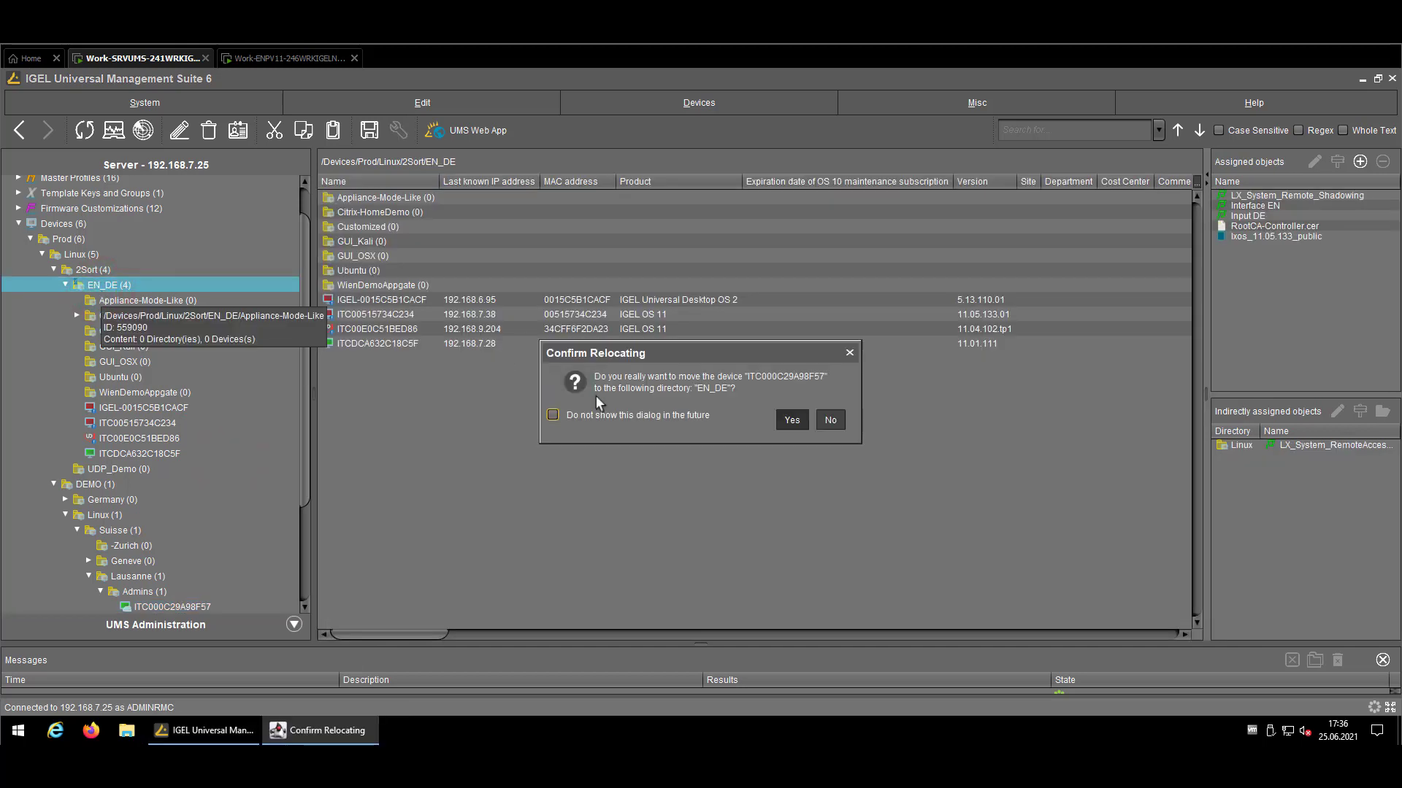
pyautogui.click(682, 421)
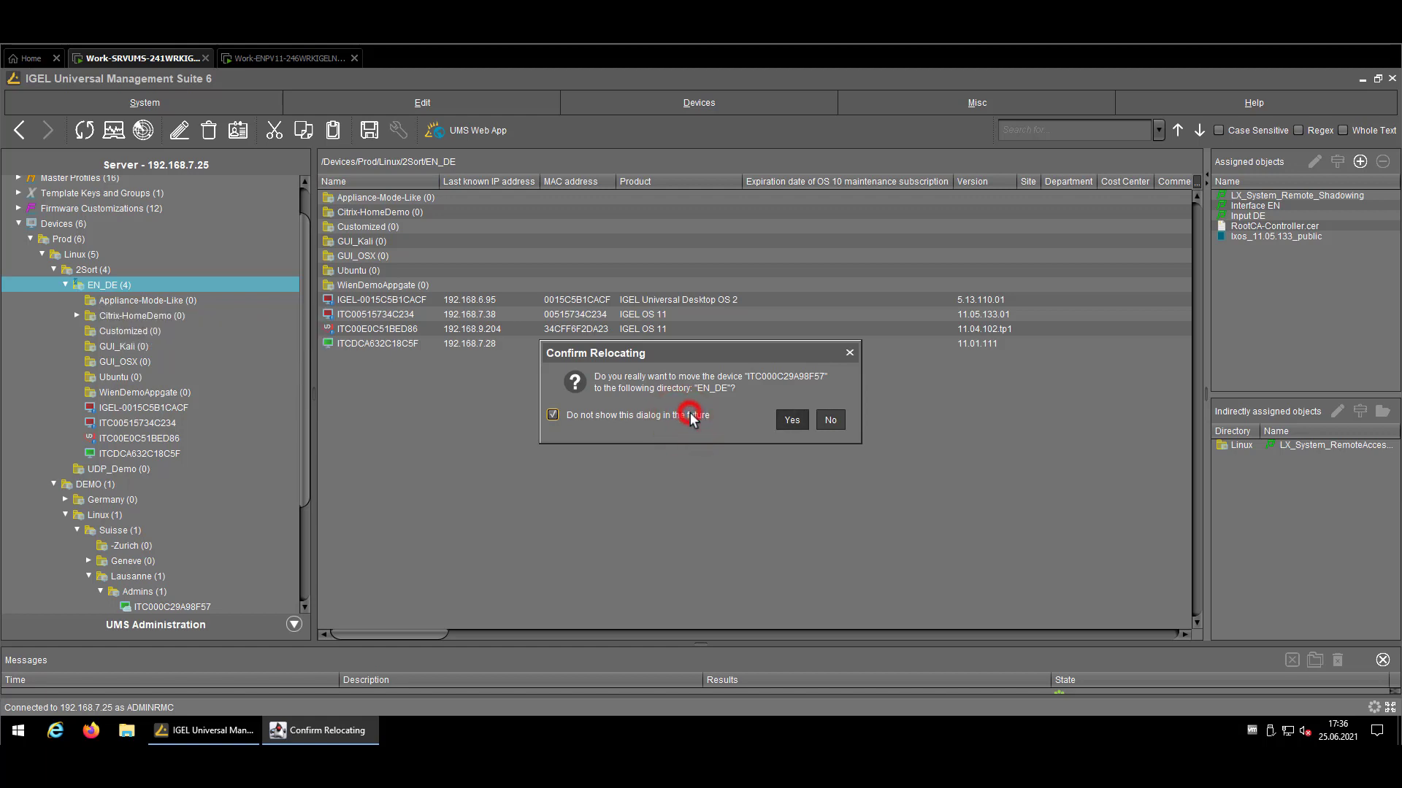
pyautogui.click(684, 414)
pyautogui.click(796, 429)
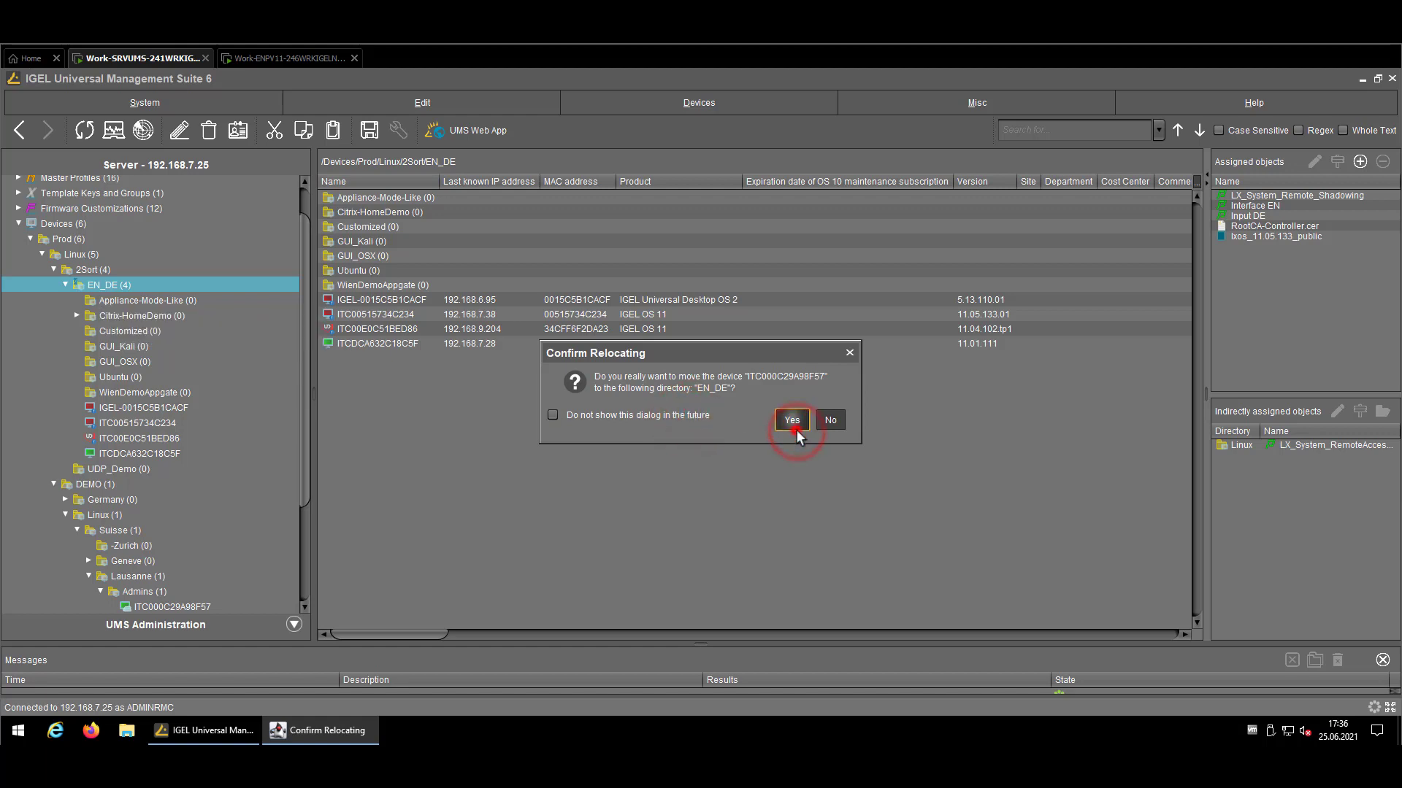
pyautogui.click(560, 380)
pyautogui.click(830, 442)
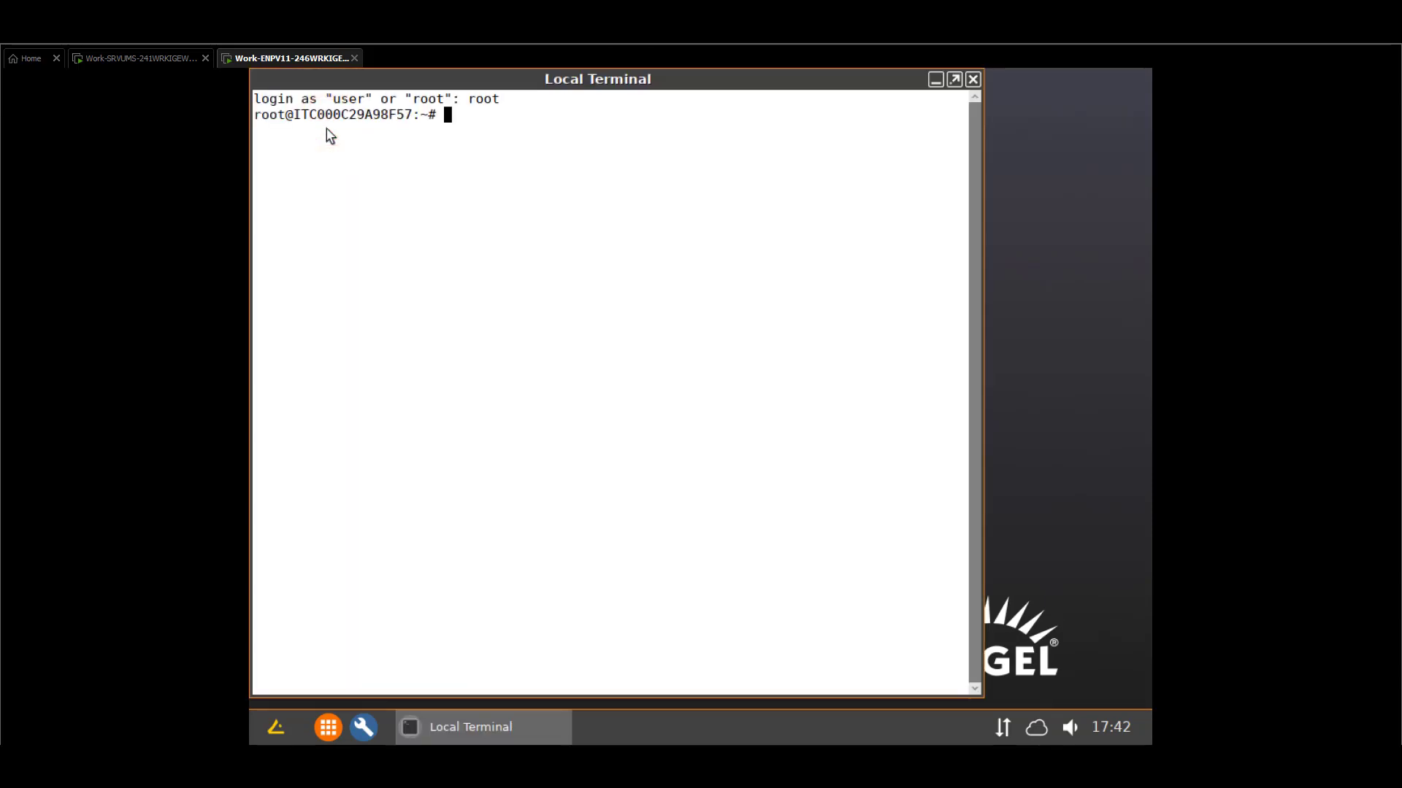
# Change into /wfs and list its contents with ll
pyautogui.write('d')
pyautogui.press('BackSpace')
pyautogui.press('BackSpace')
pyautogui.write('cd /wfs/')
pyautogui.press('Return')
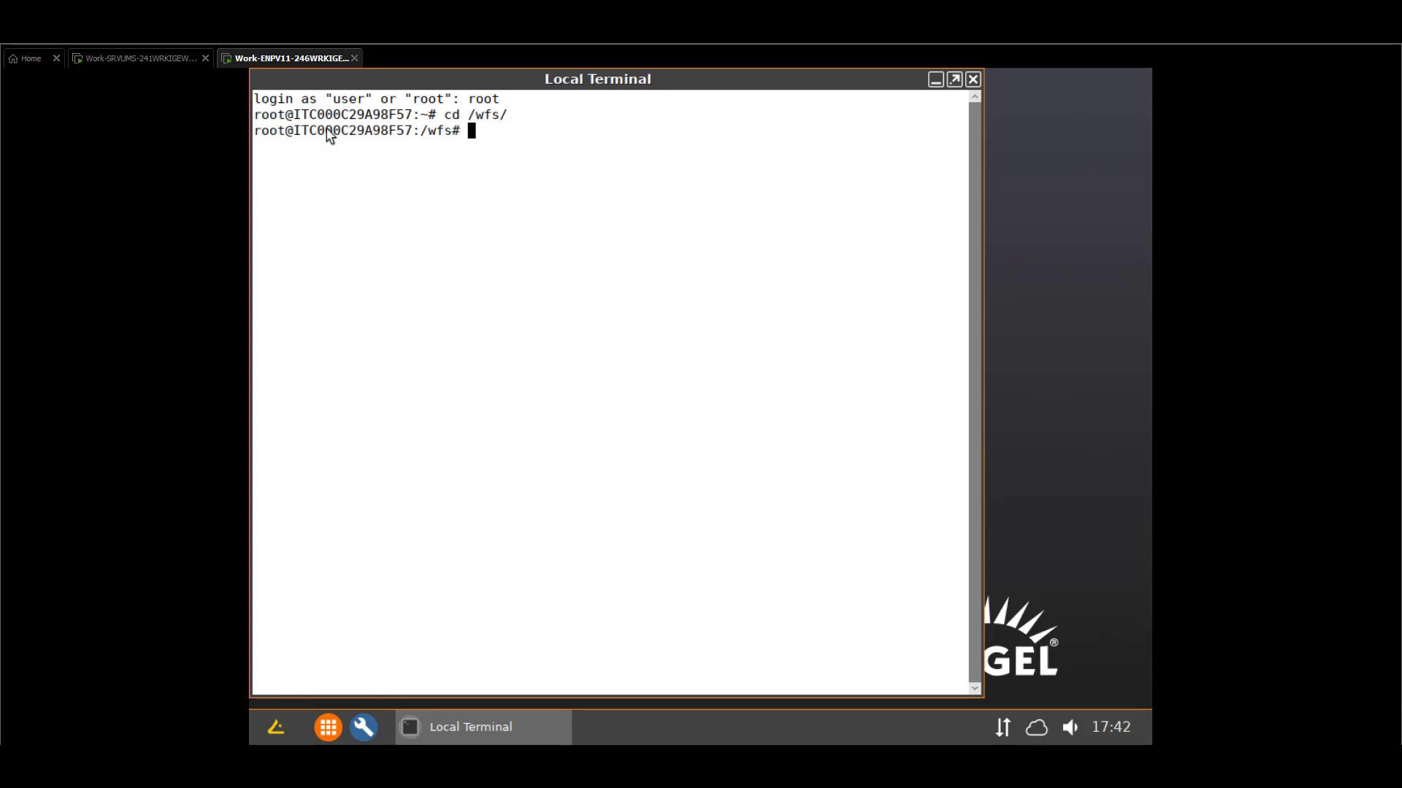
pyautogui.write('ll')
pyautogui.press('Return')
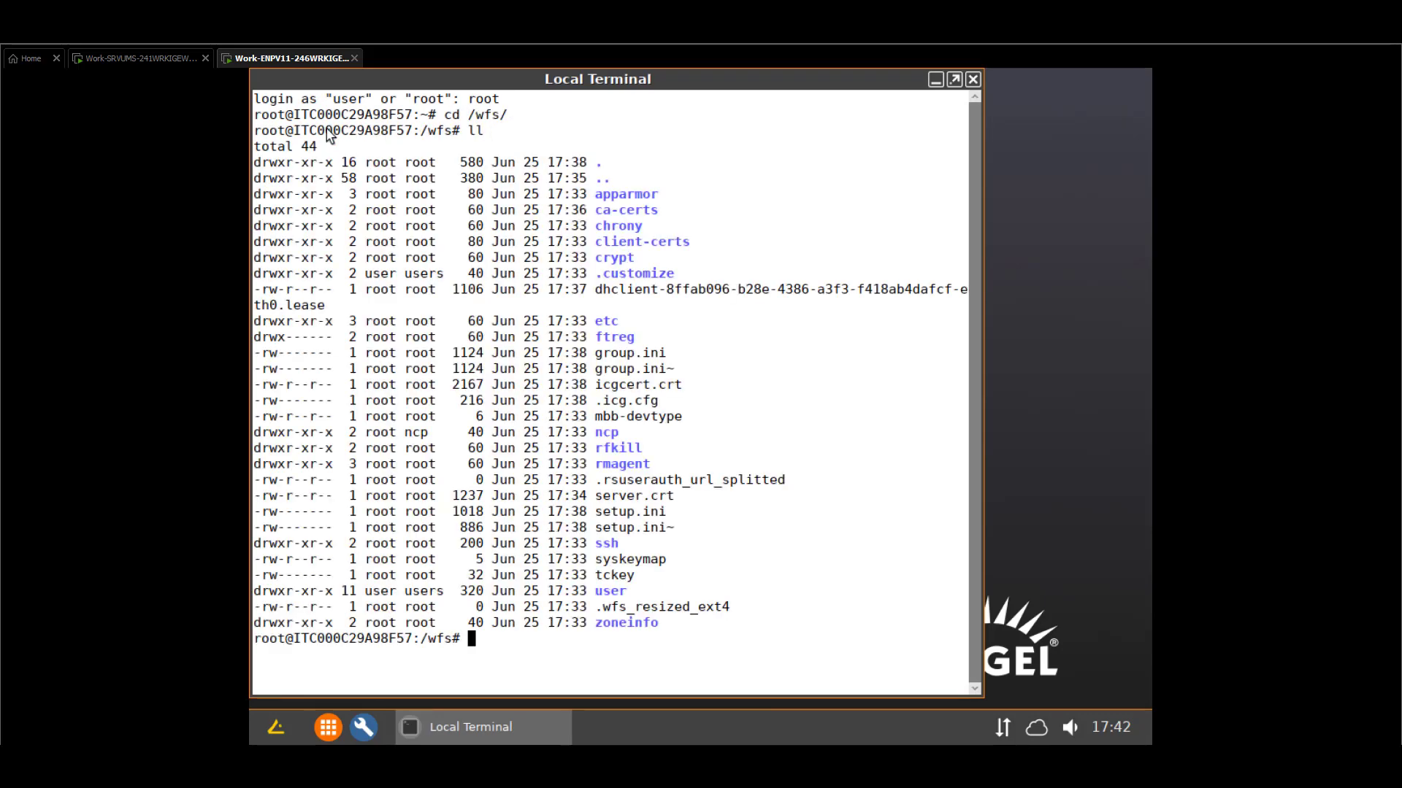
# Delete icgcert.crt and .icg.cfg from /wfs
pyautogui.write('rm icg')
pyautogui.press('Tab')
pyautogui.press('Return')
pyautogui.write('rm .icg')
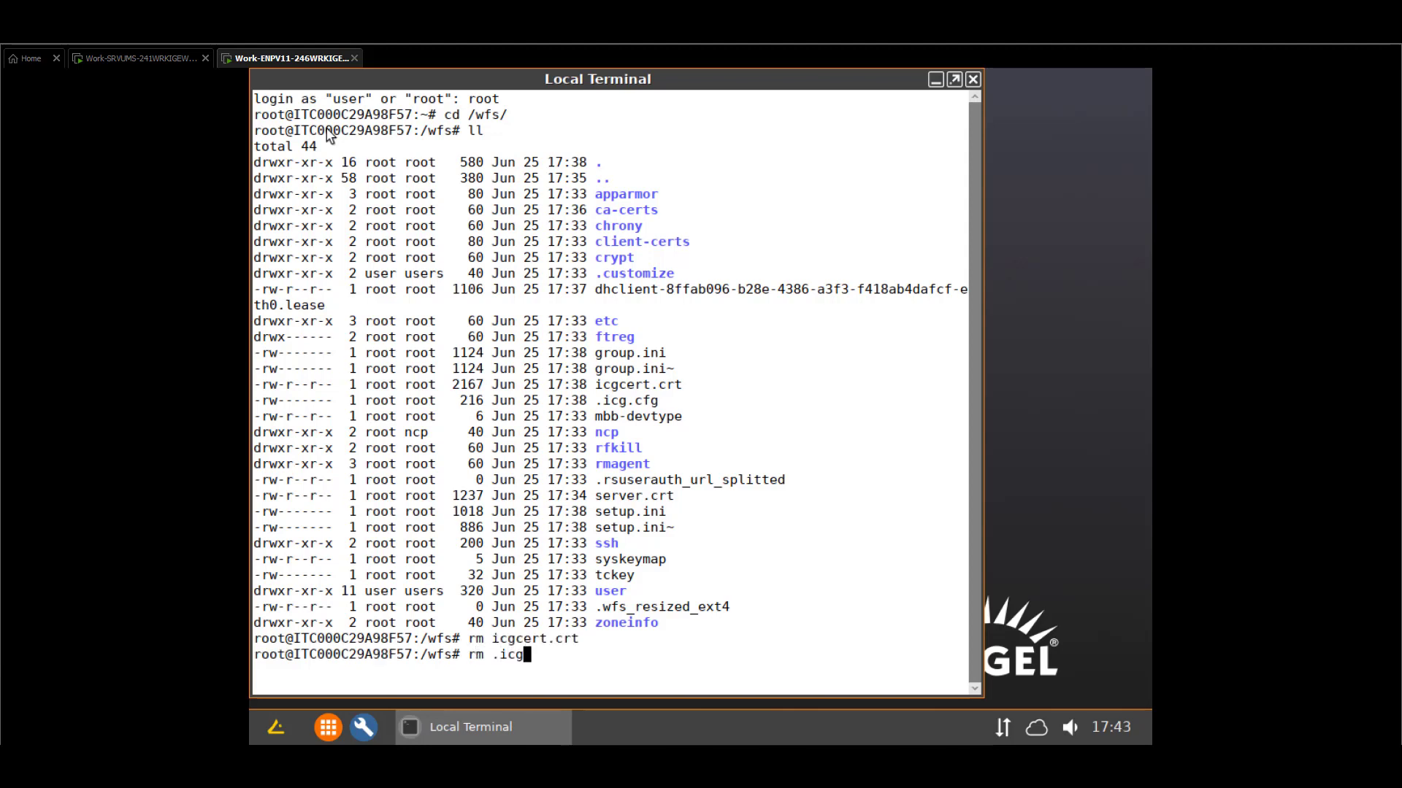
pyautogui.press('Tab')
pyautogui.press('Return')
# List /wfs again to confirm the deletion and enter icg-config to view its usage
pyautogui.write('ll')
pyautogui.press('Return')
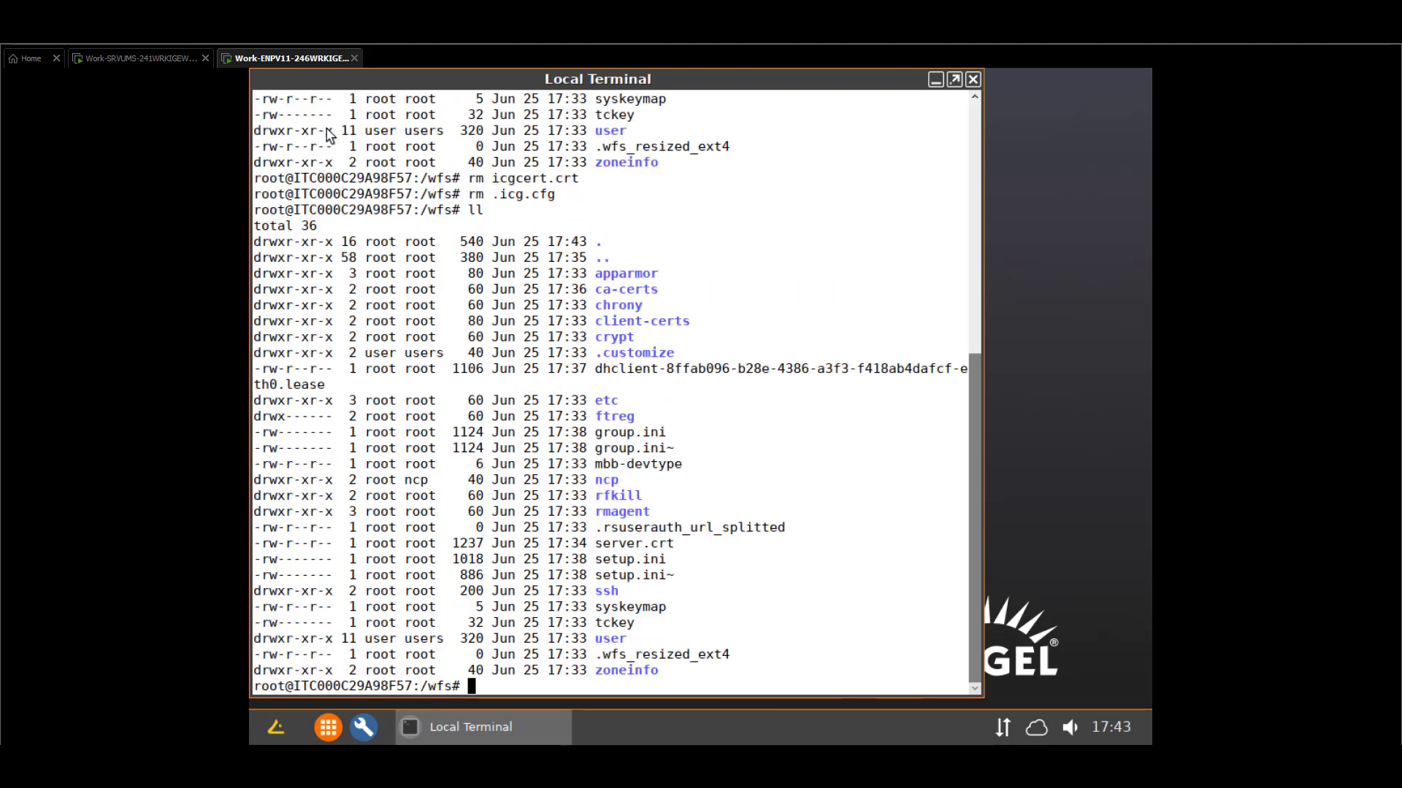
pyautogui.write('icg-config')
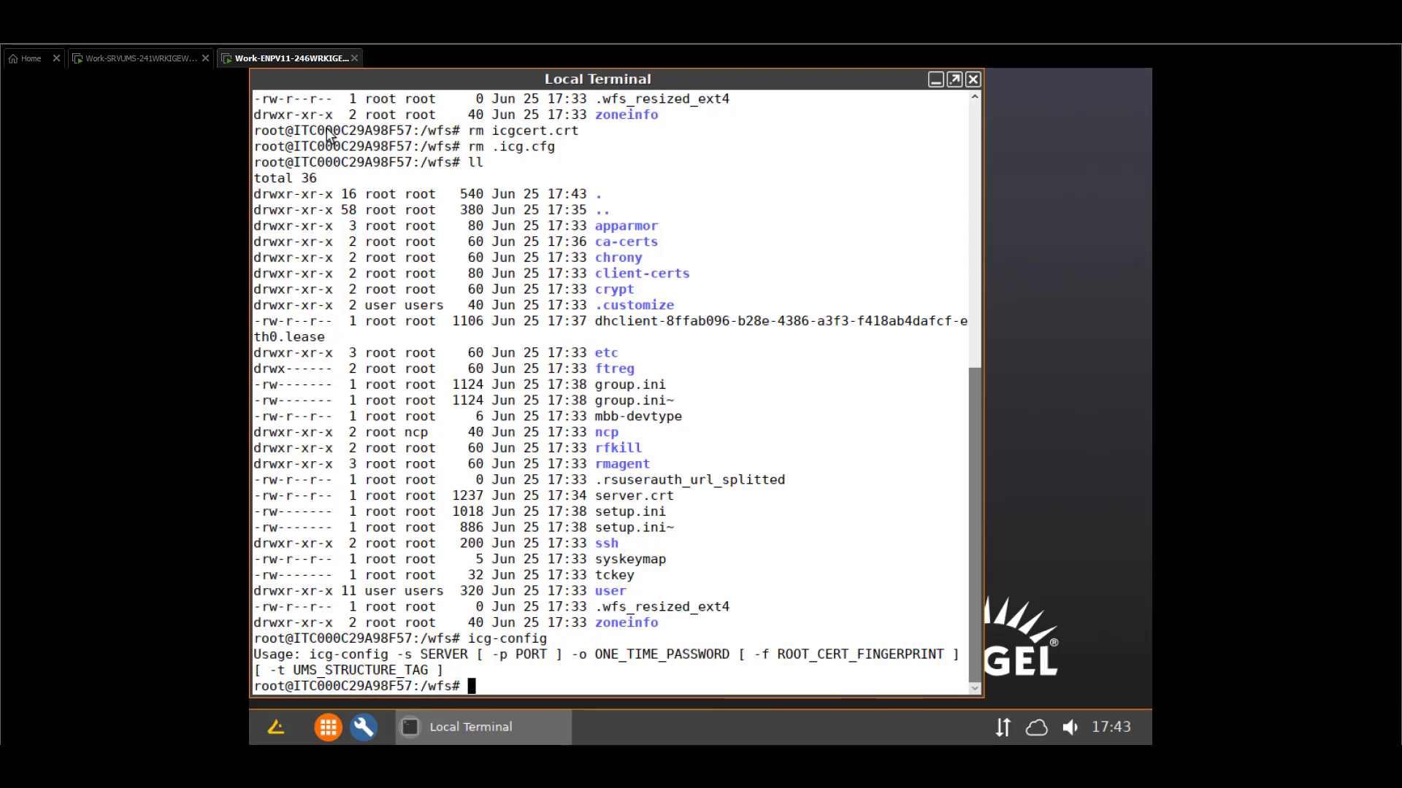
# Run icg-config -s icg.perusat.net with the one-time password, then list /wfs for the recreated files
pyautogui.press('Tab')
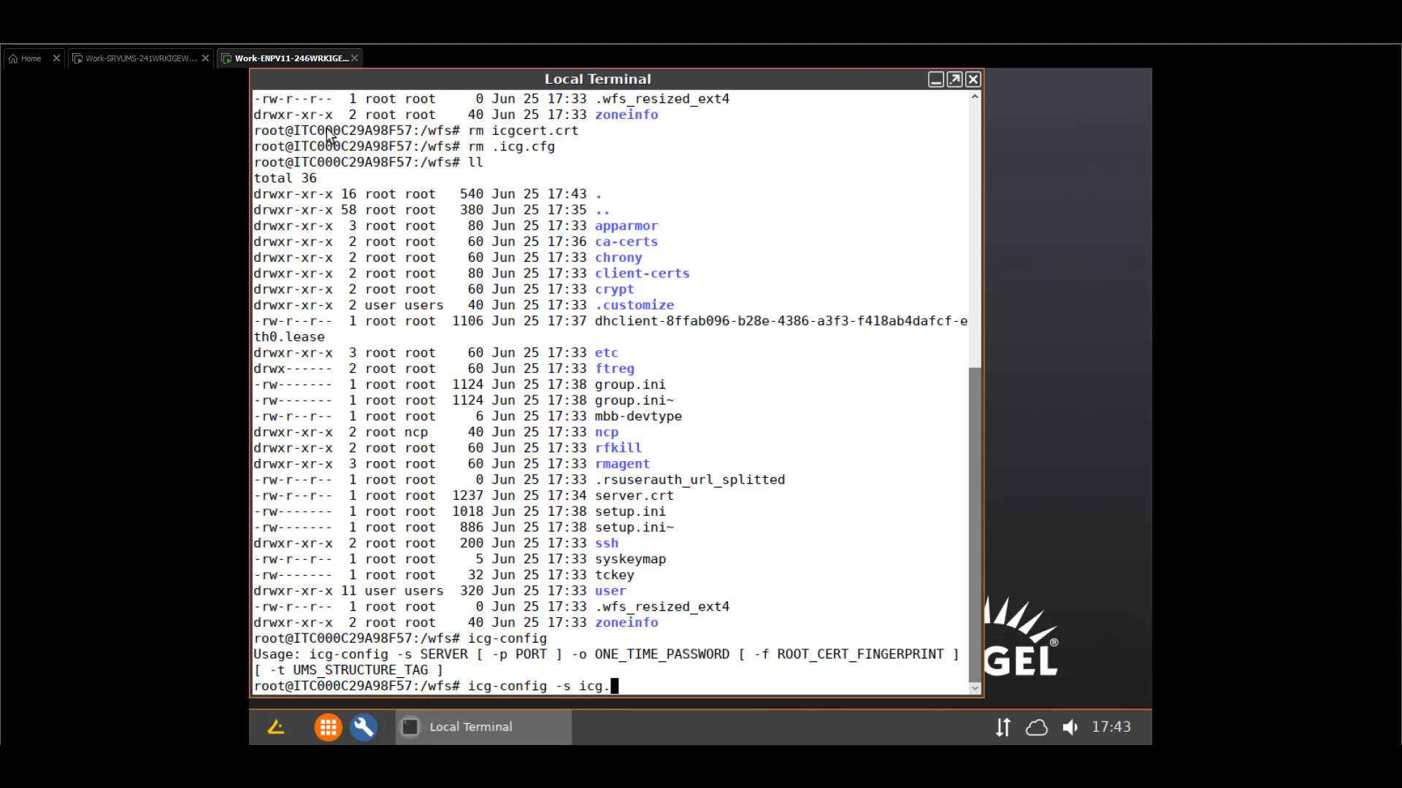
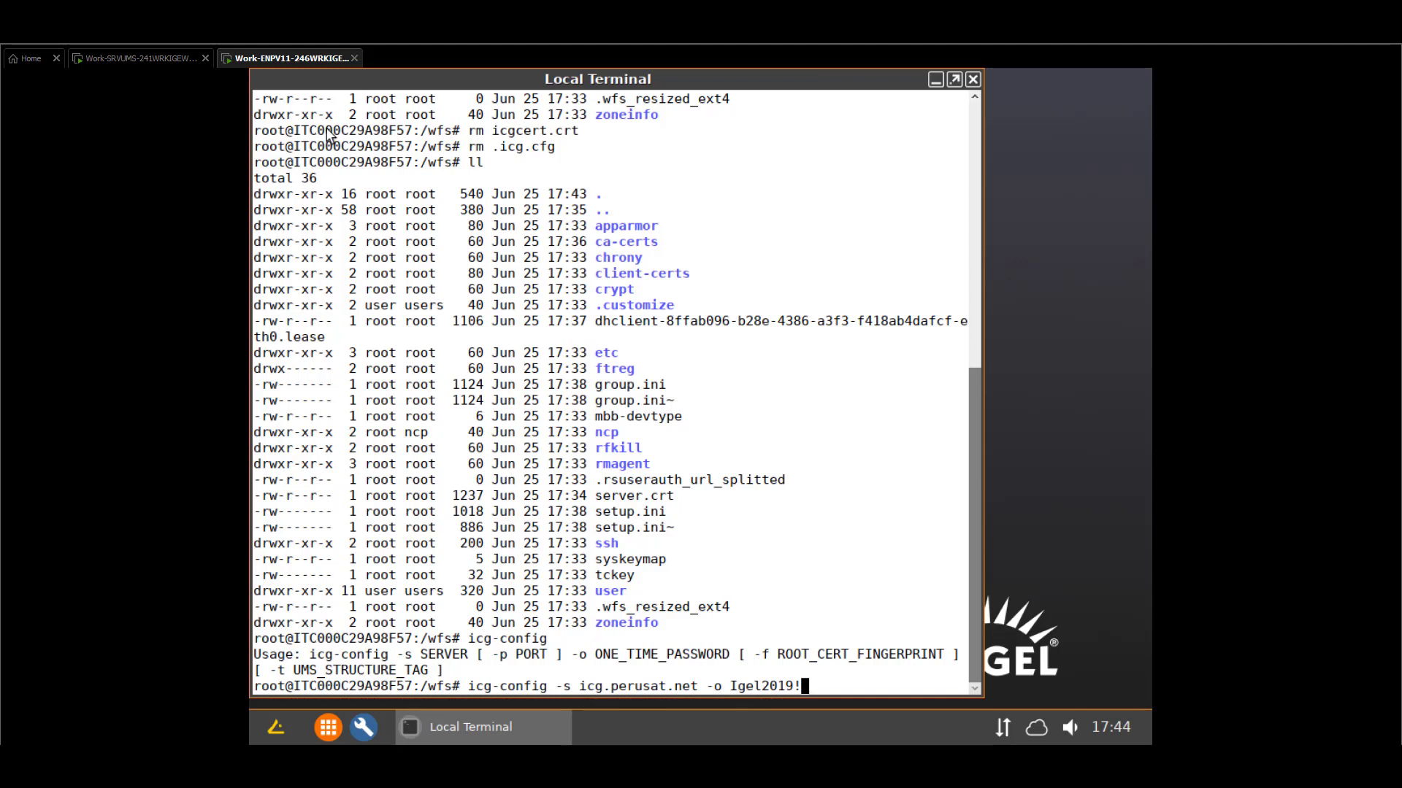
pyautogui.press('BackSpace')
pyautogui.press('BackSpace')
pyautogui.press('BackSpace')
pyautogui.press('BackSpace')
pyautogui.press('BackSpace')
pyautogui.press('BackSpace')
pyautogui.press('BackSpace')
pyautogui.press('BackSpace')
pyautogui.press('Return')
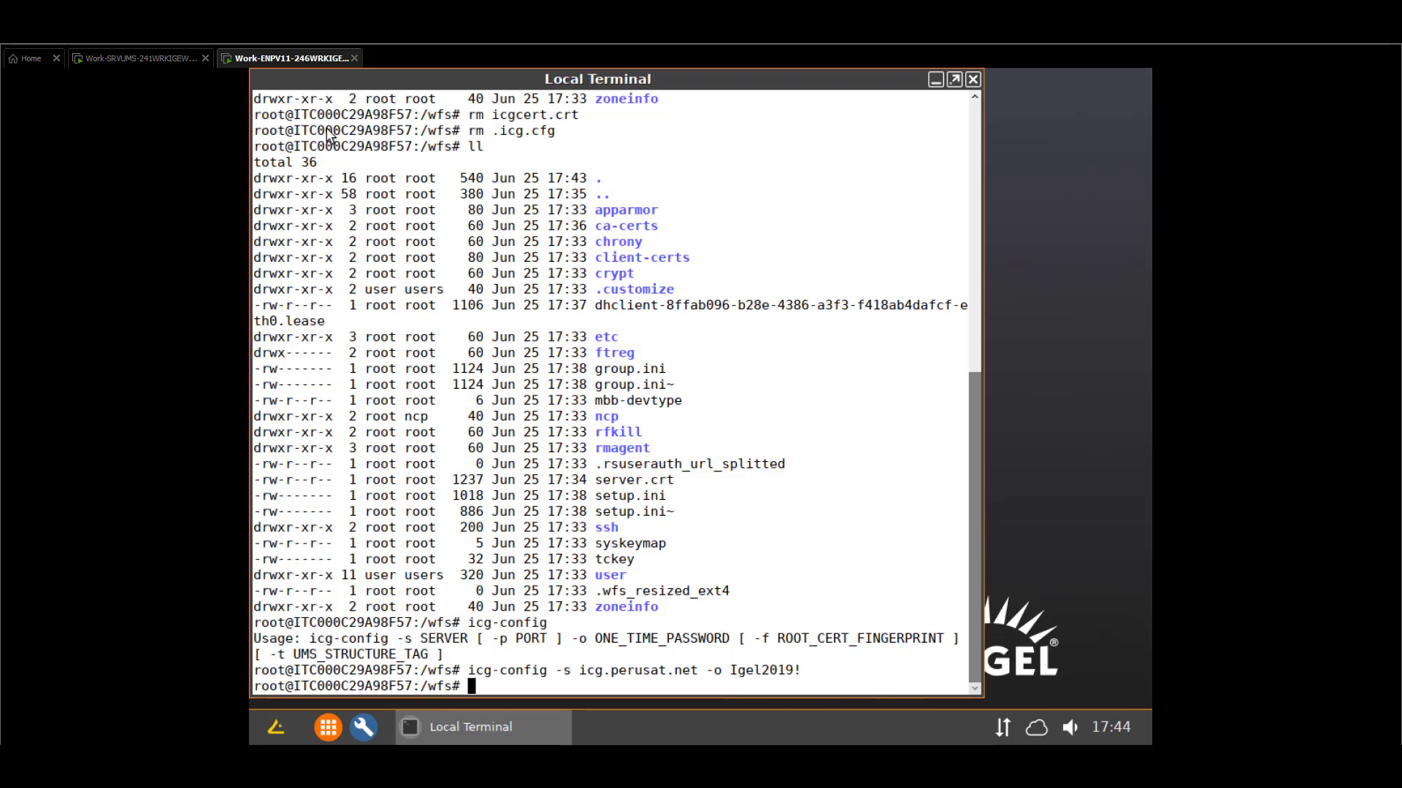
pyautogui.press('Return')
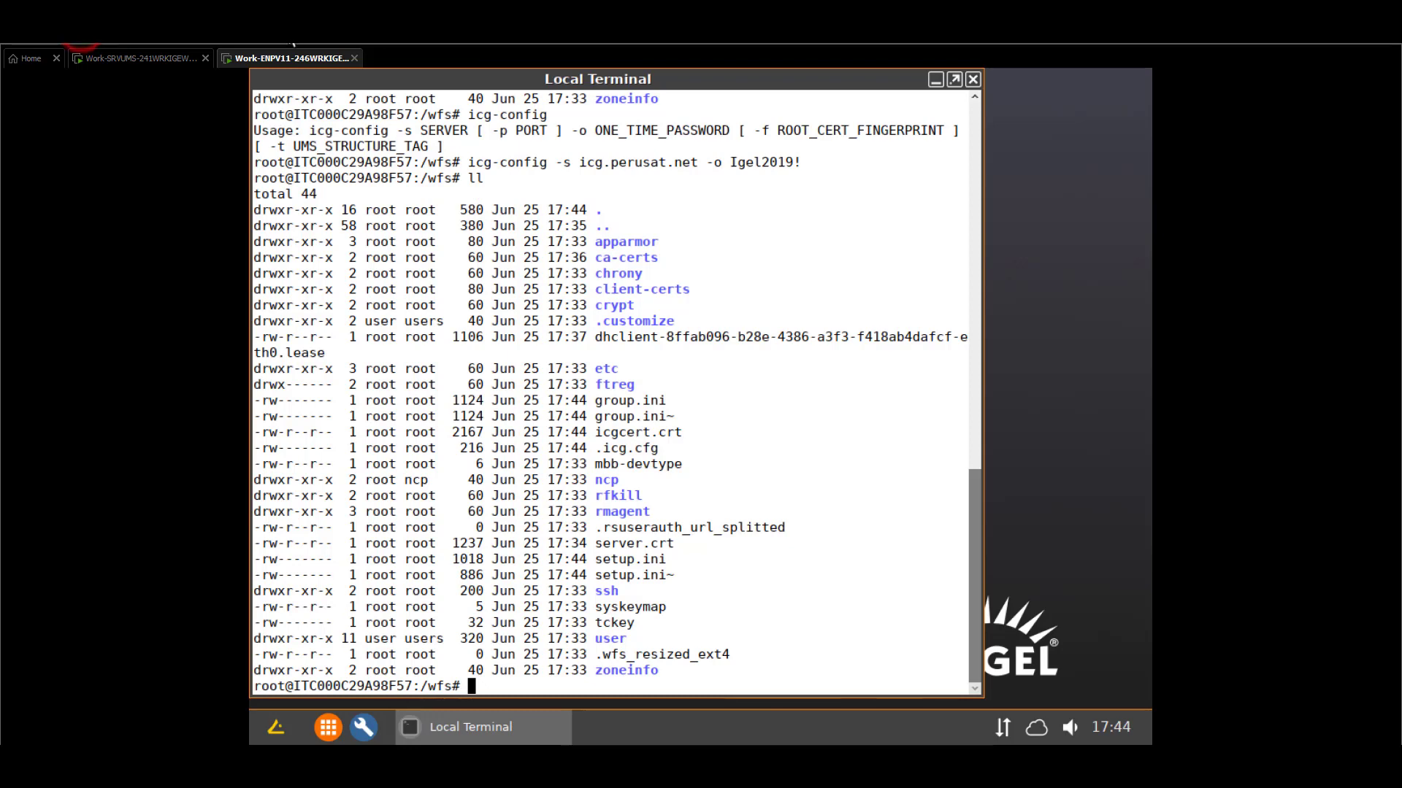
# Refresh the UMS device tree and shadow ITC000C29A98F57, entering the shadowing password
pyautogui.click(143, 64)
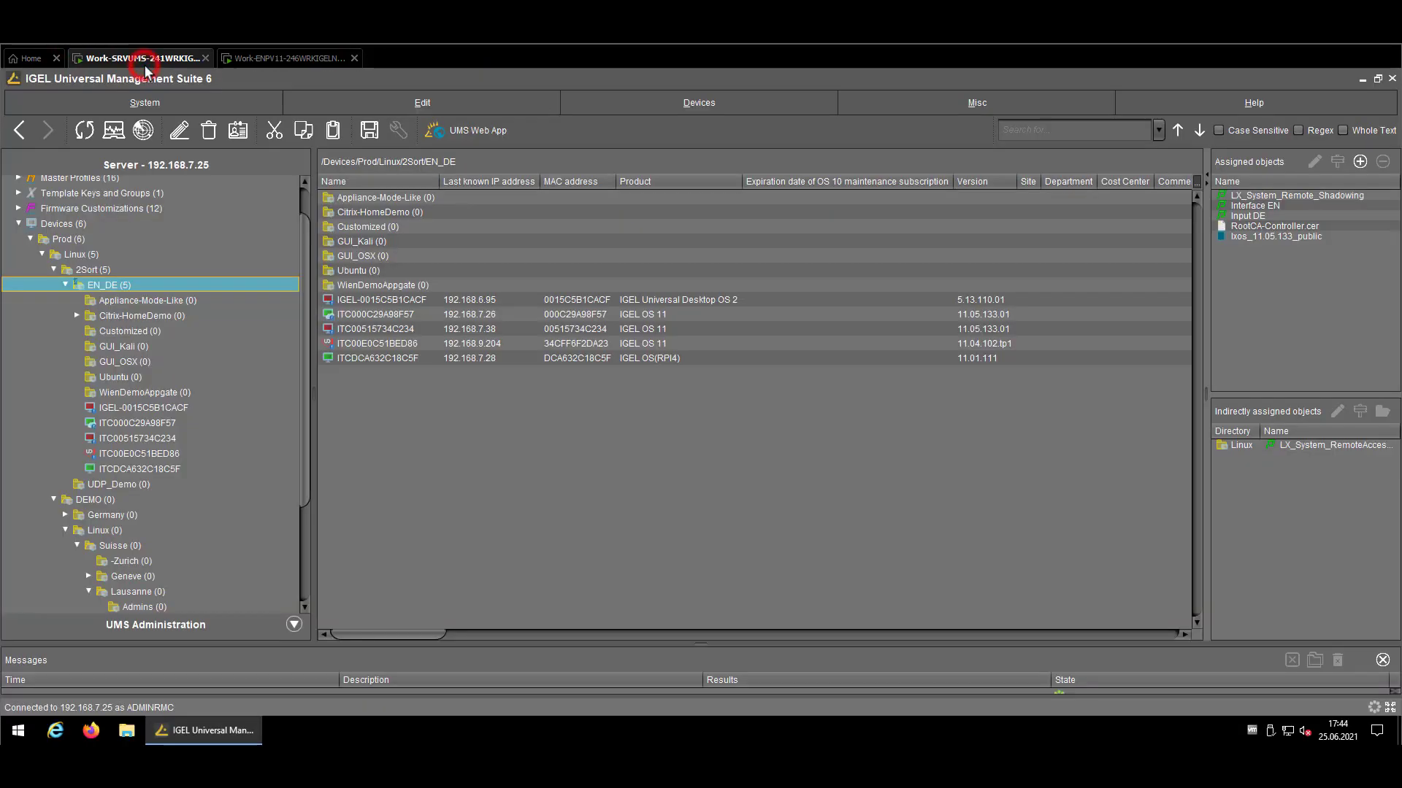
pyautogui.click(82, 131)
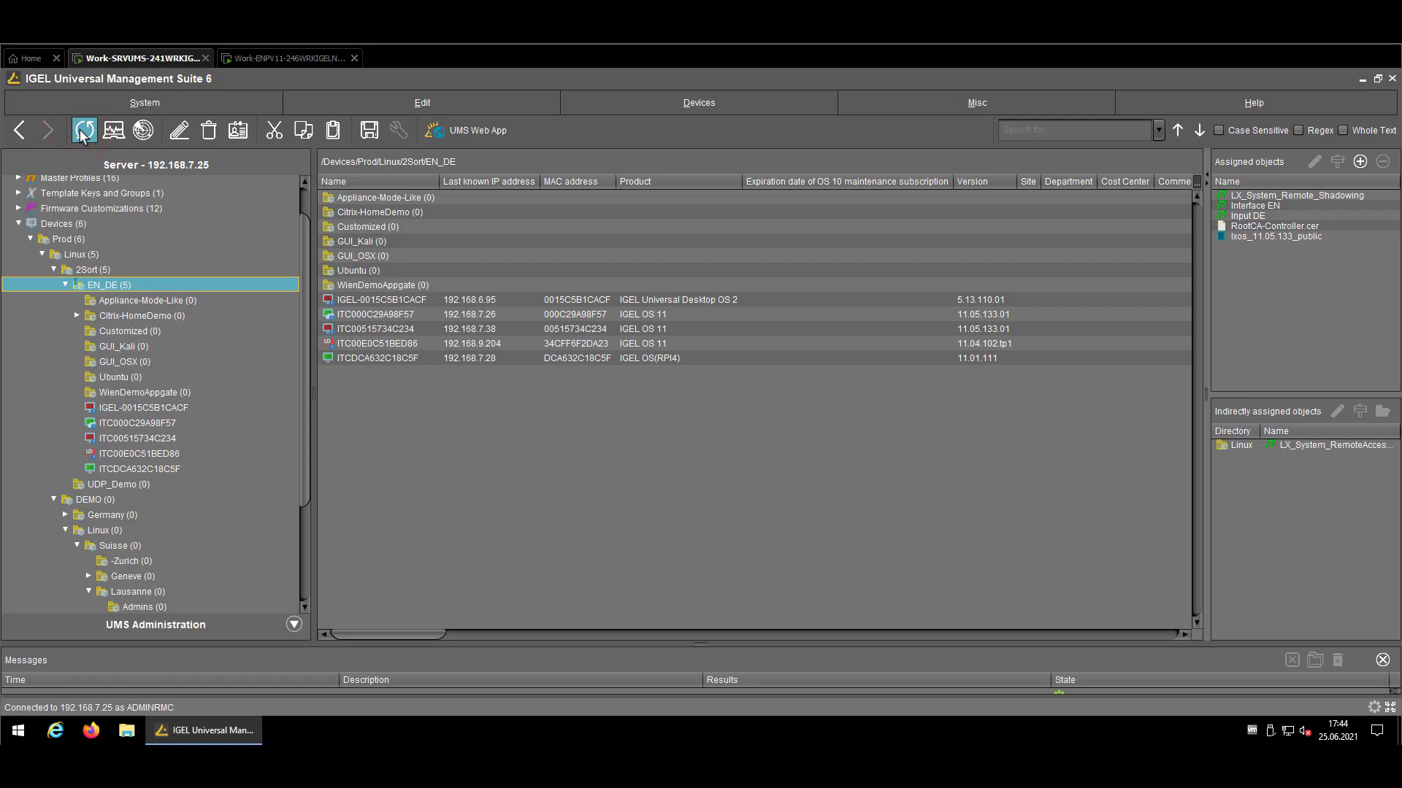
pyautogui.rightClick(127, 423)
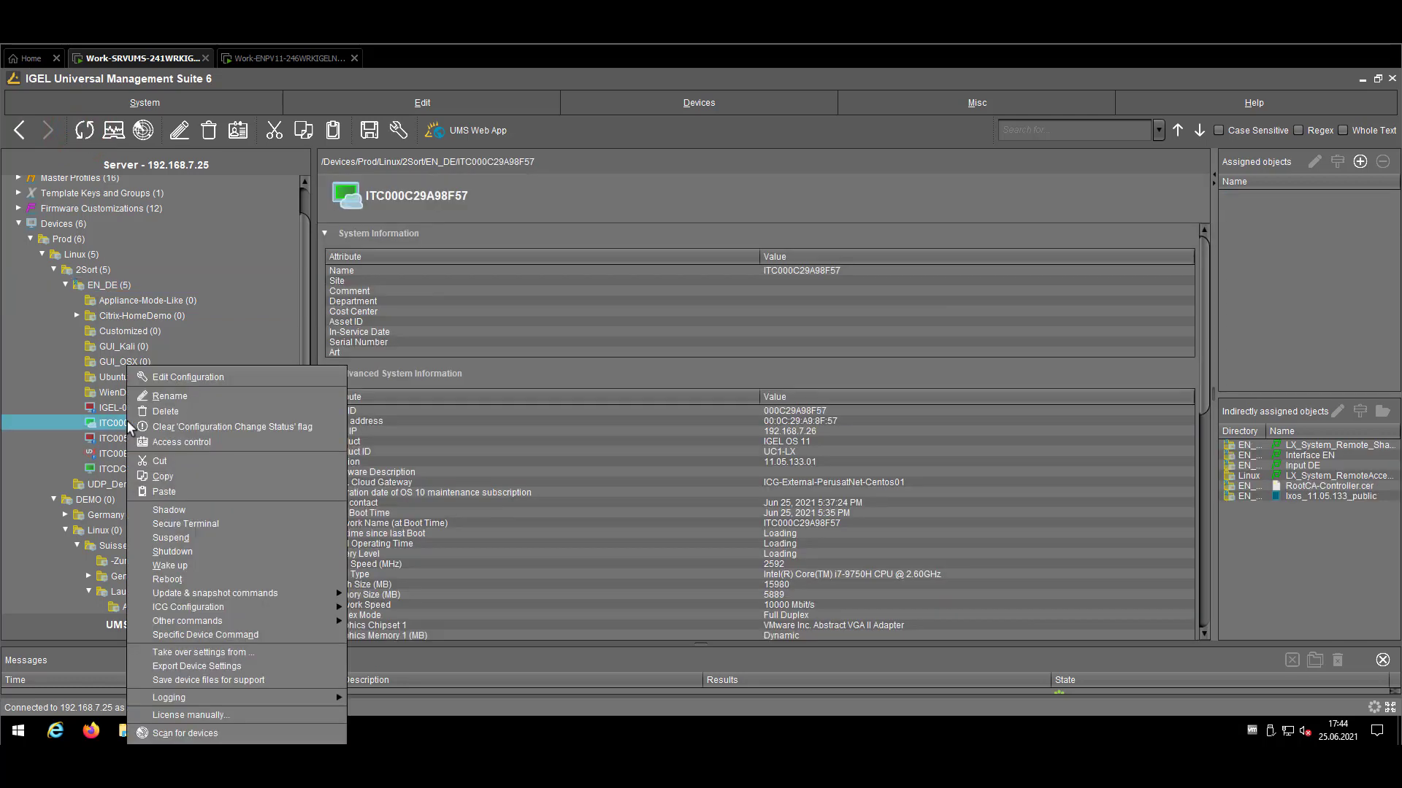
pyautogui.click(214, 510)
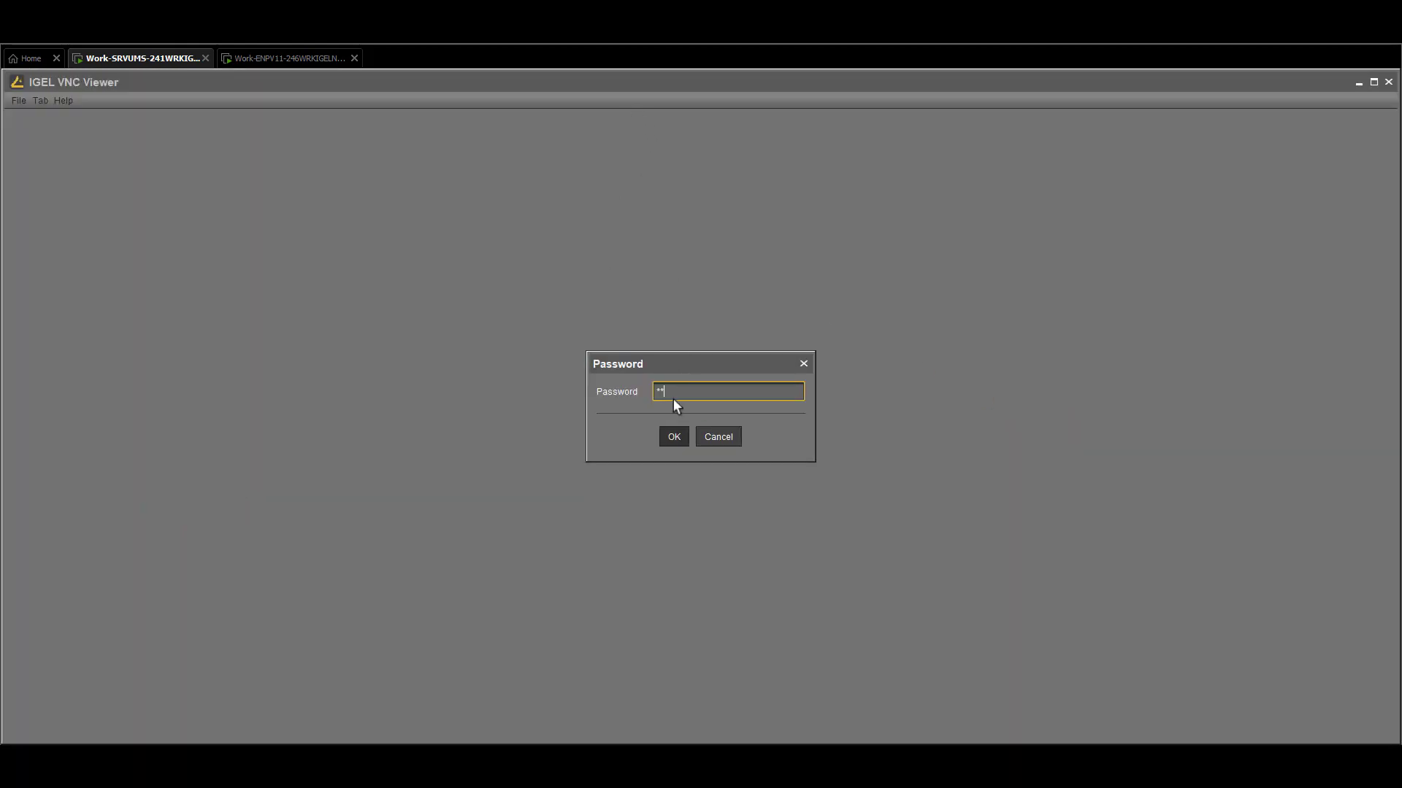
pyautogui.press('Return')
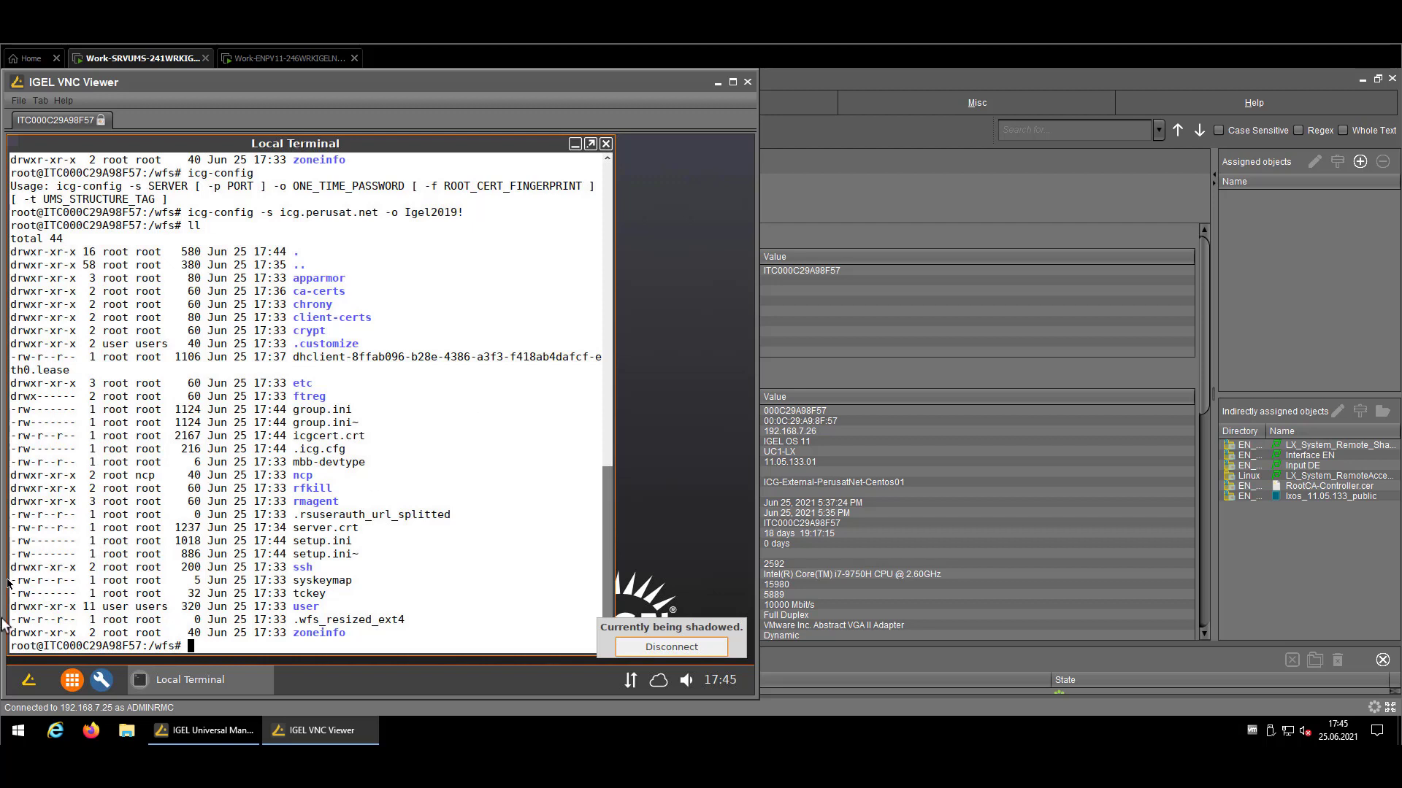
# Show the endpoint's system tools from its start menu, then return to the UMS window
pyautogui.click(28, 679)
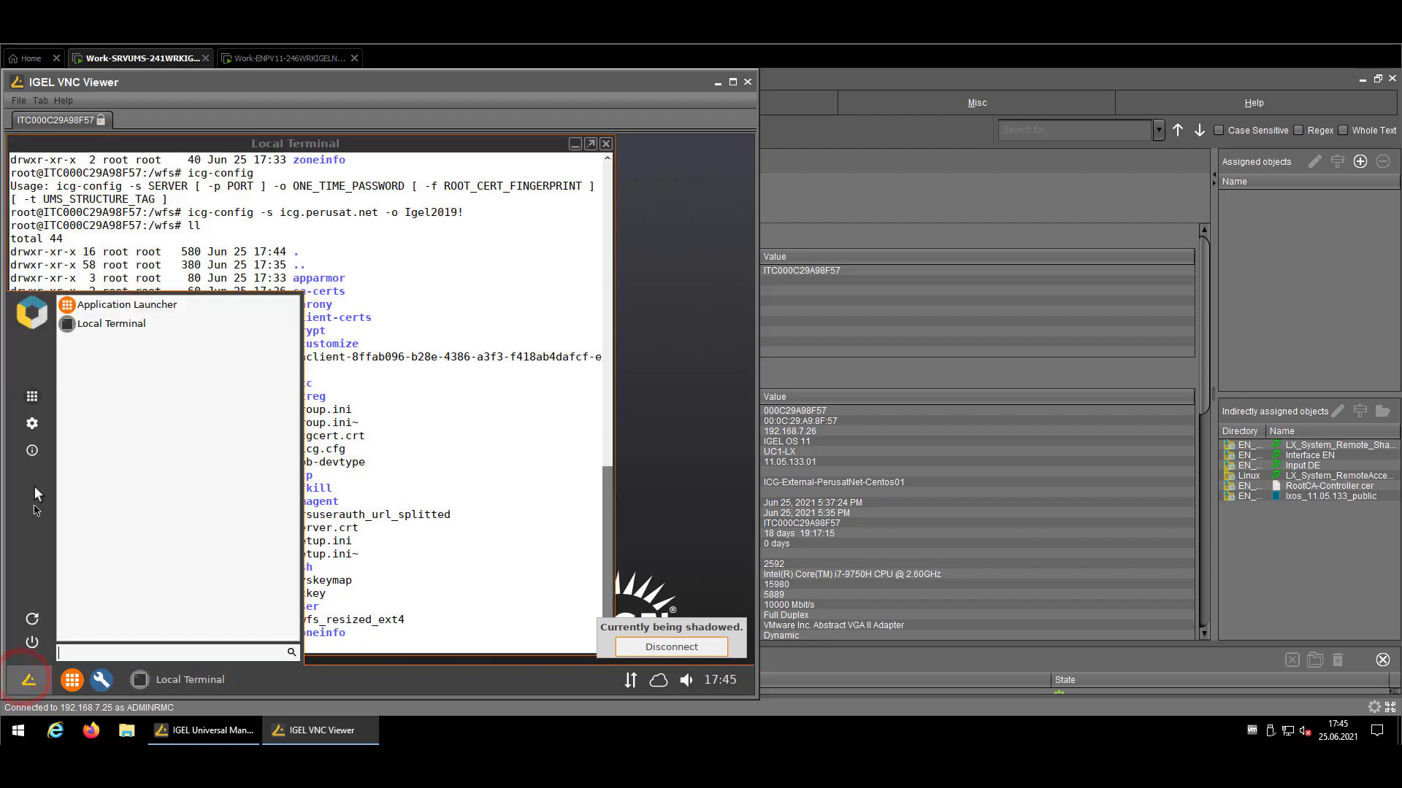
pyautogui.click(31, 421)
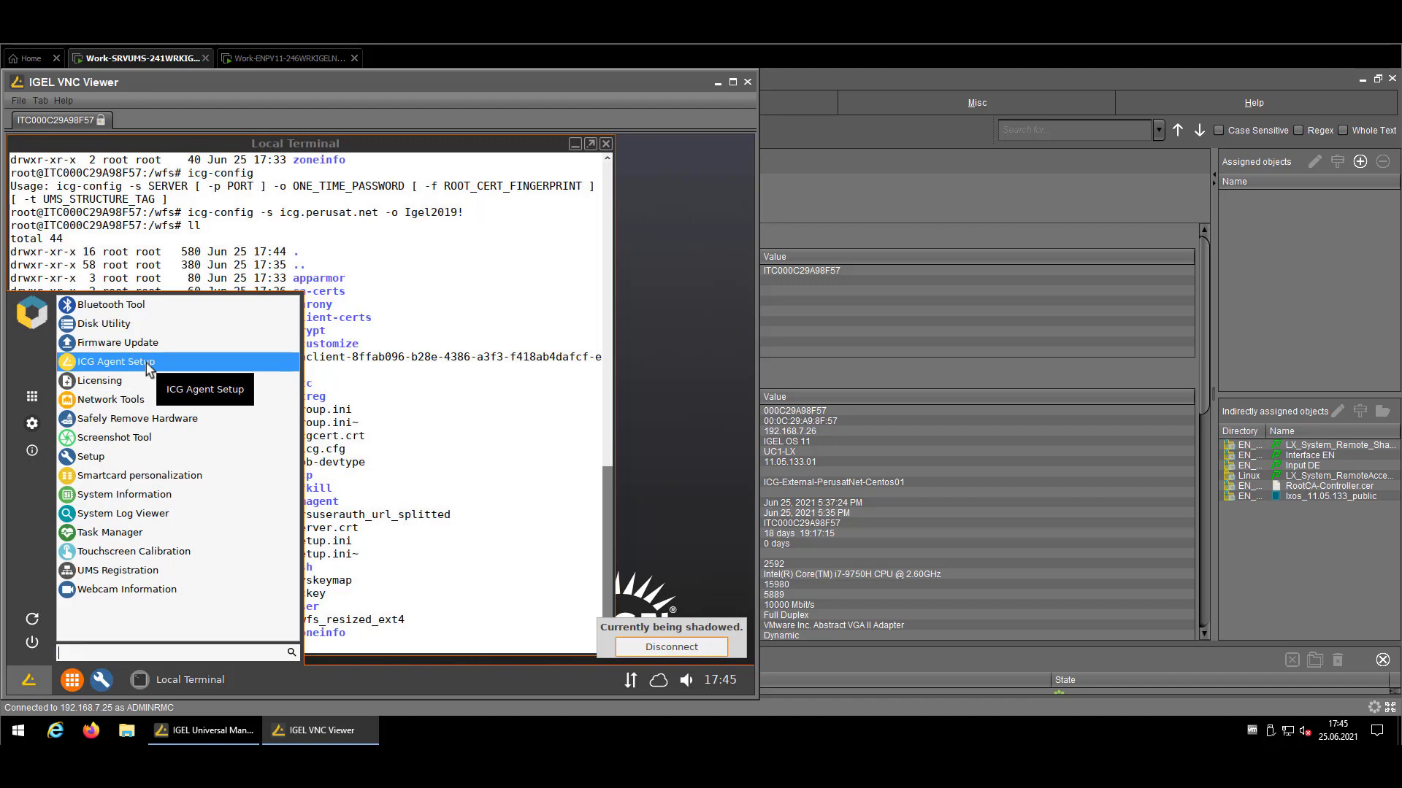
pyautogui.click(805, 357)
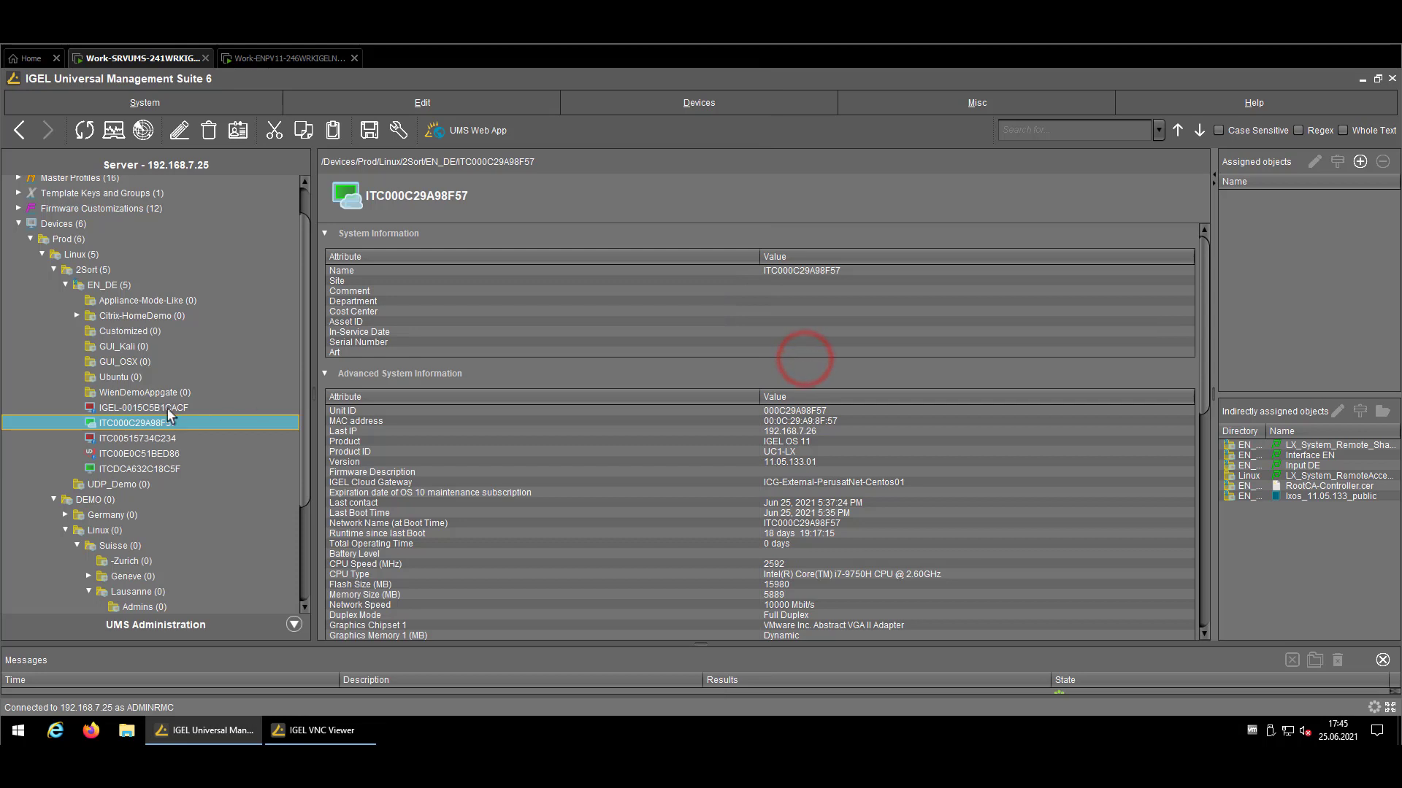
# Display the ICG Configuration submenu from ITC000C29A98F57's context menu
pyautogui.rightClick(148, 423)
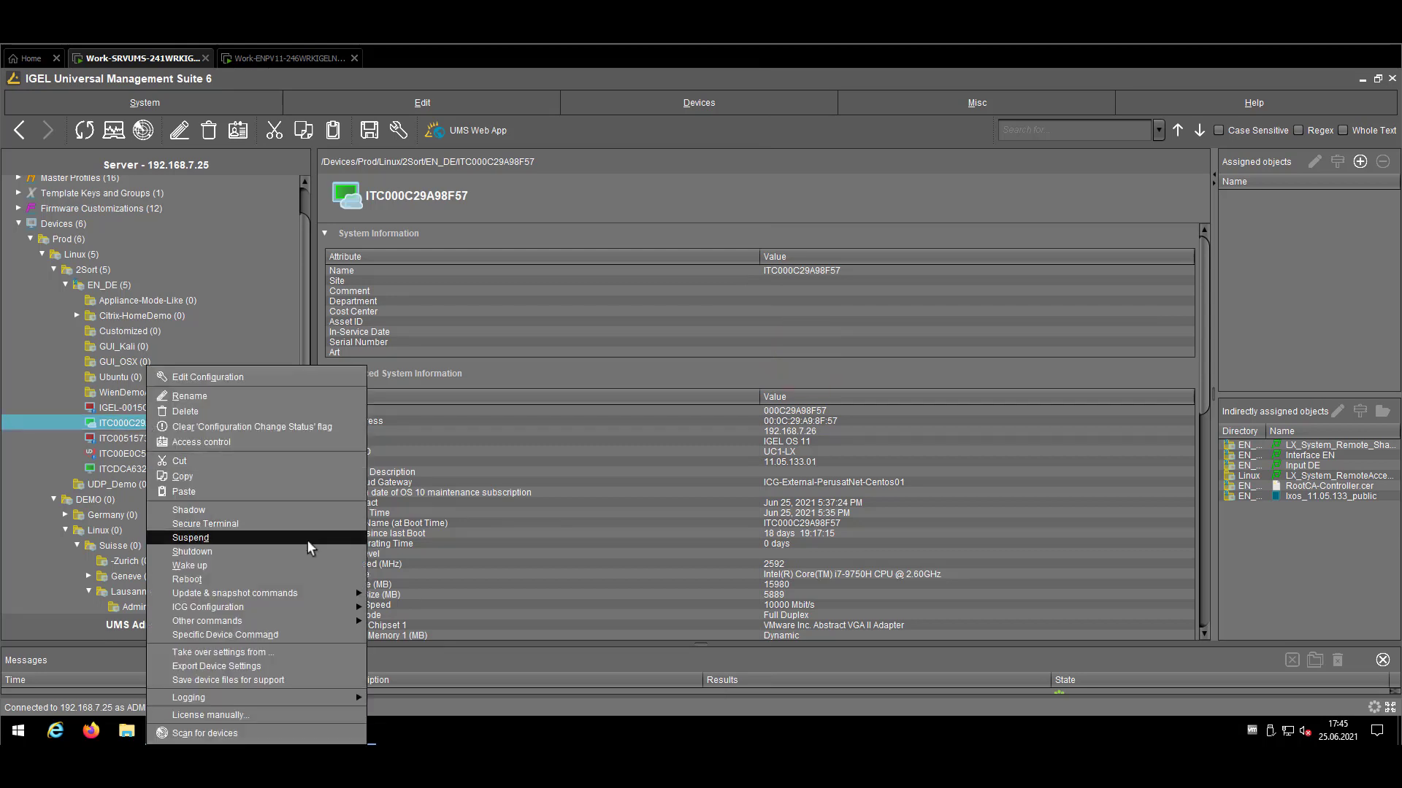
pyautogui.moveTo(314, 608)
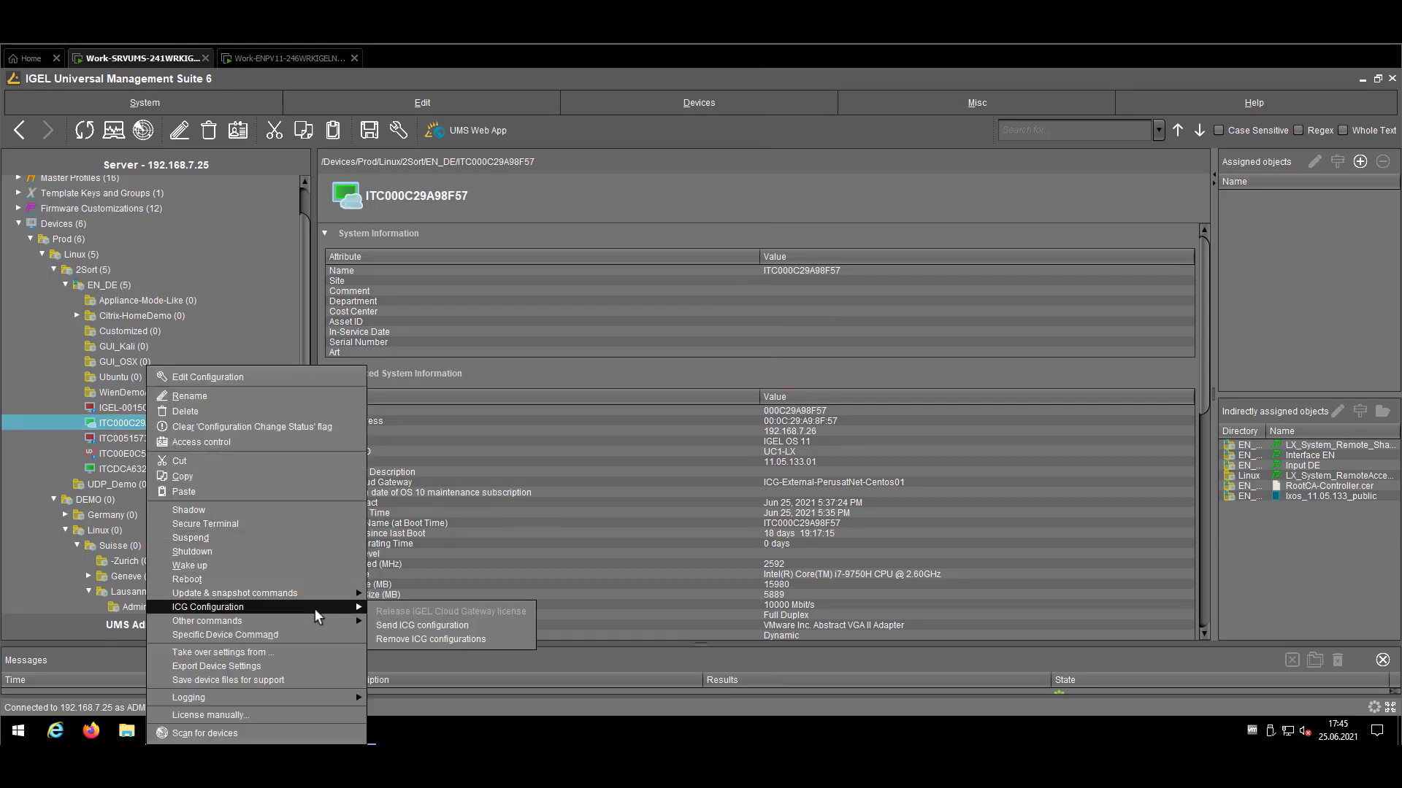